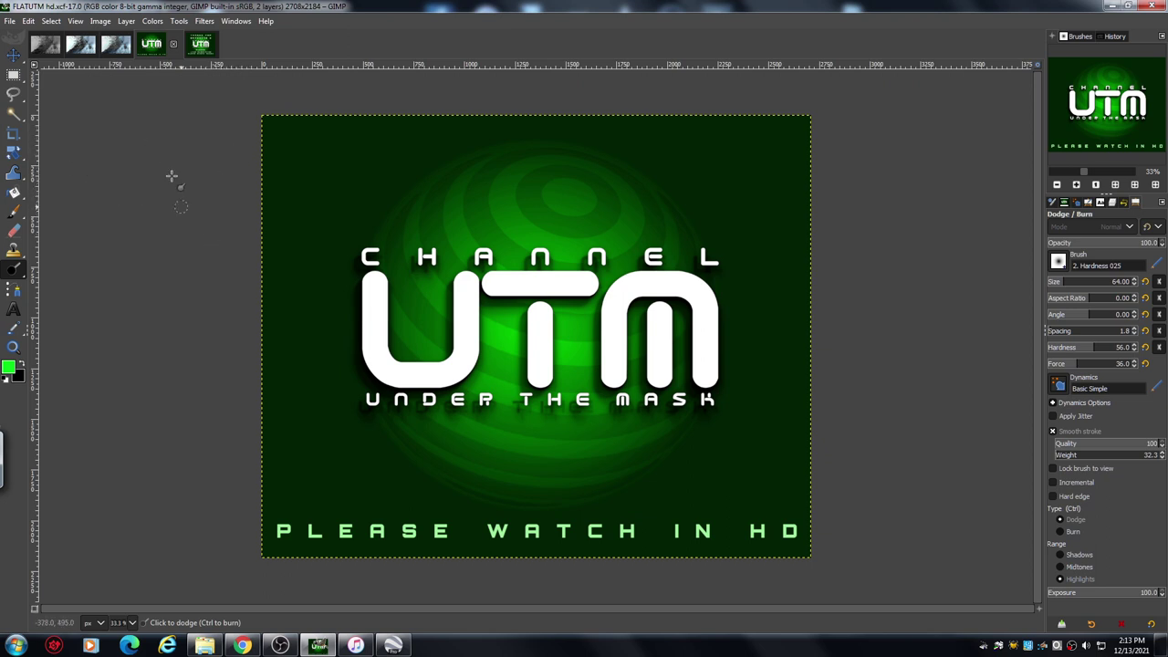
# Step: Switch to Google Earth Pro and fly to the saved place "antartica mt towns"
pyautogui.moveTo(359, 645)
pyautogui.click(355, 621)
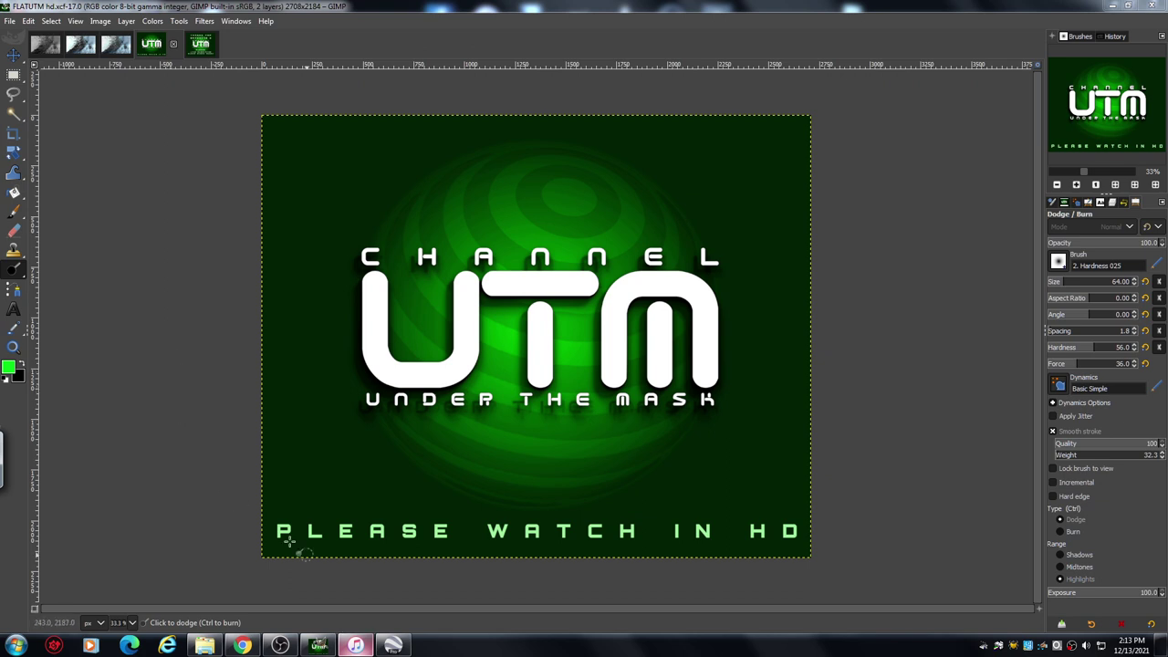
pyautogui.moveTo(394, 647)
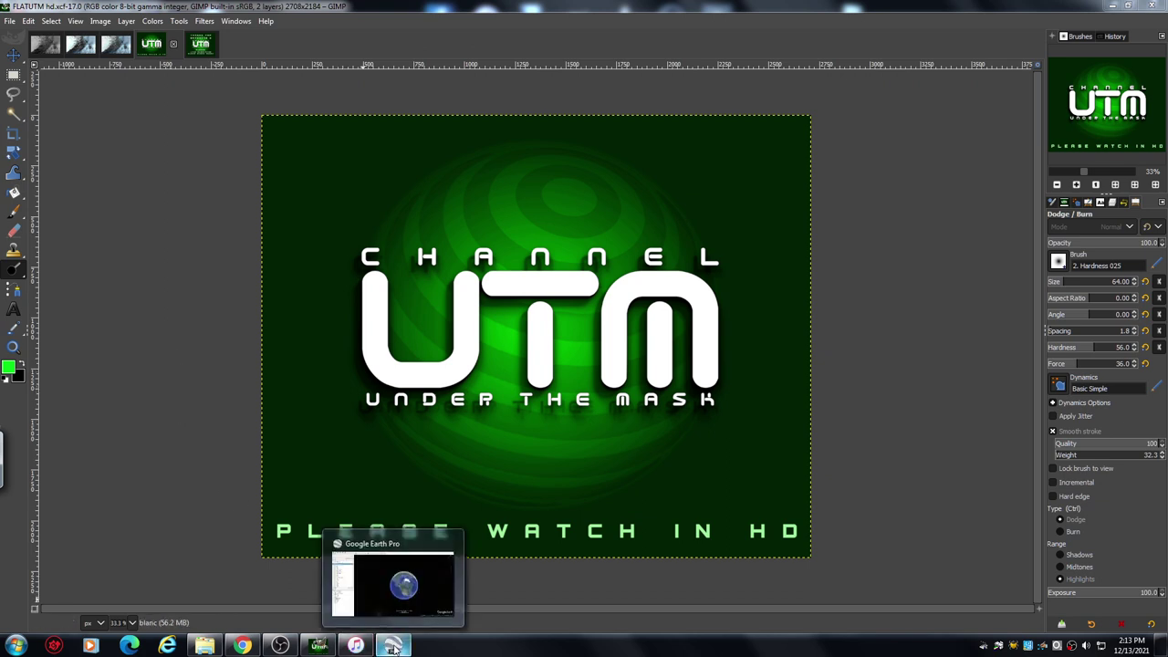
pyautogui.click(394, 646)
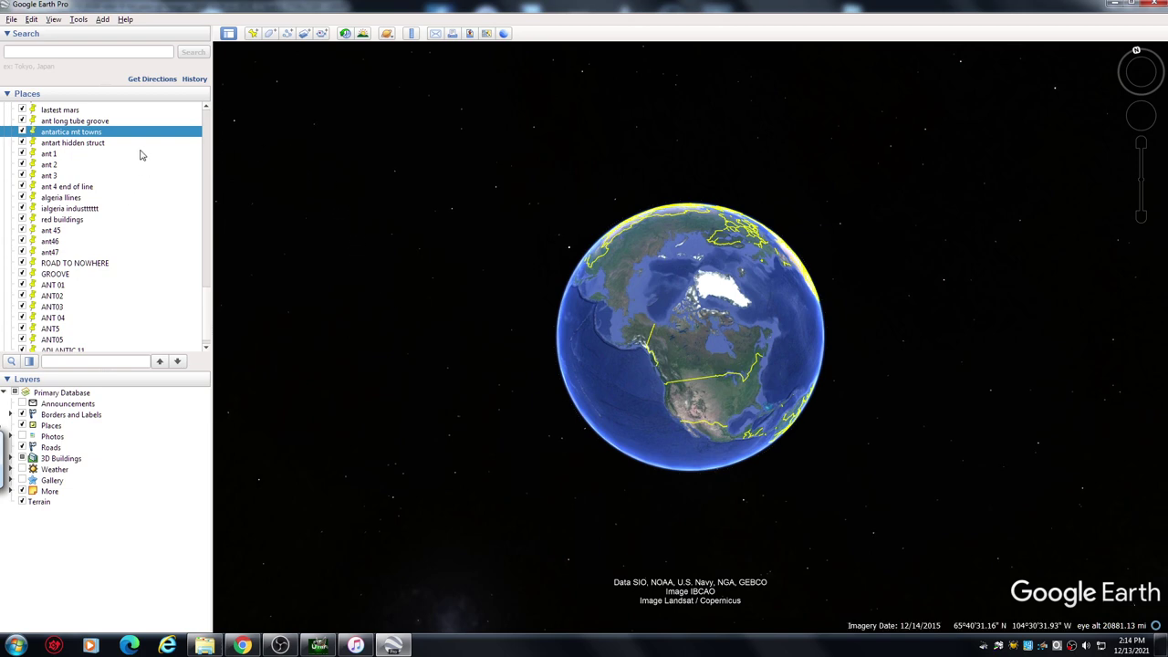
pyautogui.doubleClick(116, 136)
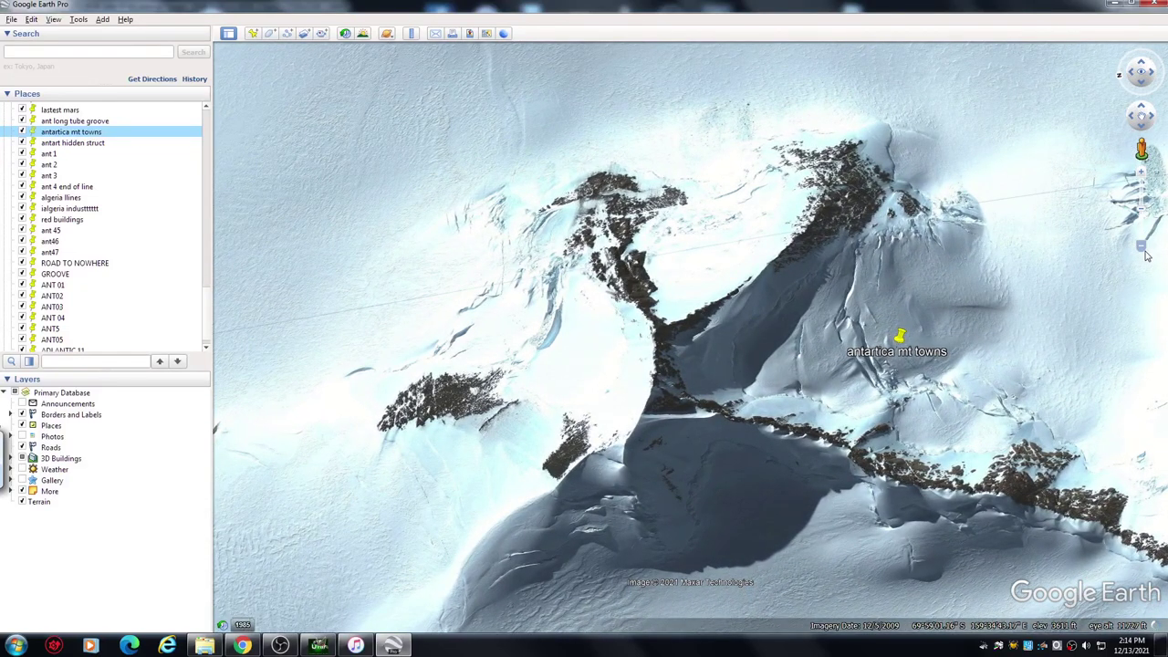
# Step: Survey the wider region around the "antartica mt towns" placemark, from the broken ice coast back to the ridges near "ant long tube groove"
pyautogui.moveTo(1140, 248); pyautogui.dragTo(1144, 237)
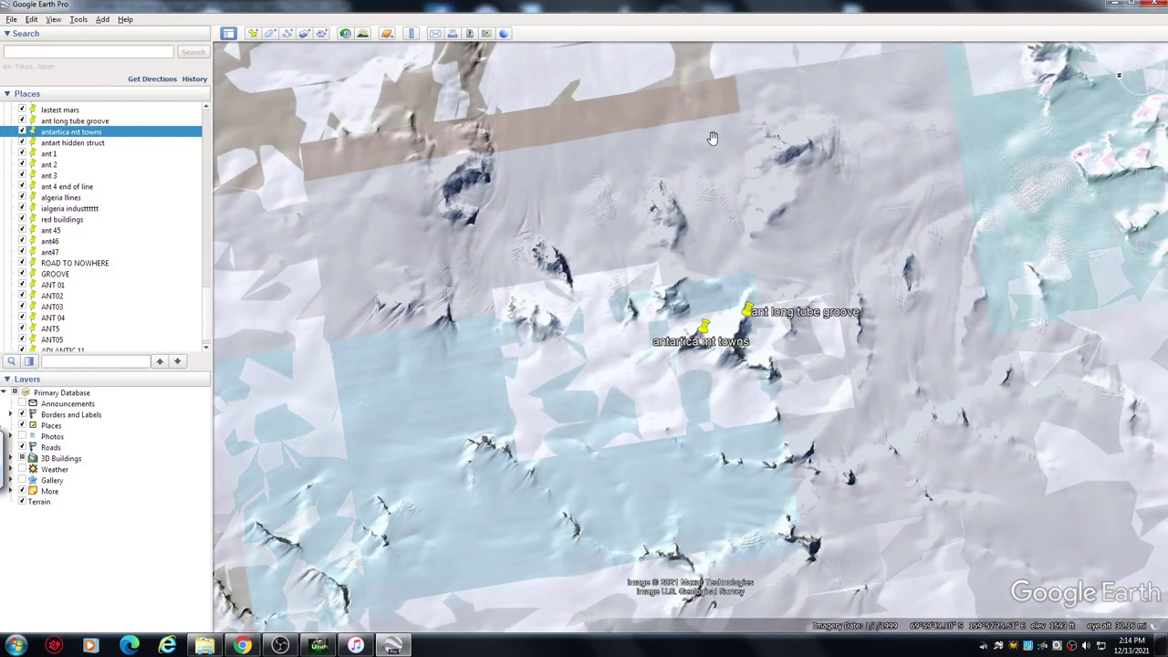
pyautogui.scroll(2, 712, 125)
pyautogui.moveTo(738, 193); pyautogui.dragTo(829, 308)
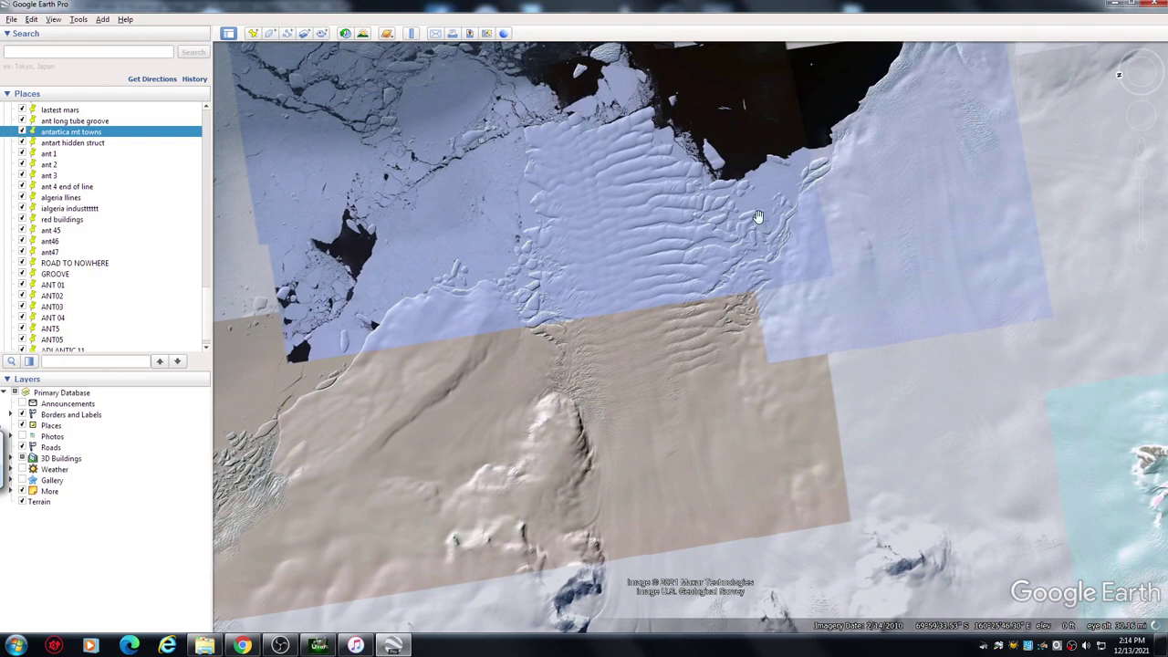
pyautogui.moveTo(746, 359); pyautogui.dragTo(701, 157)
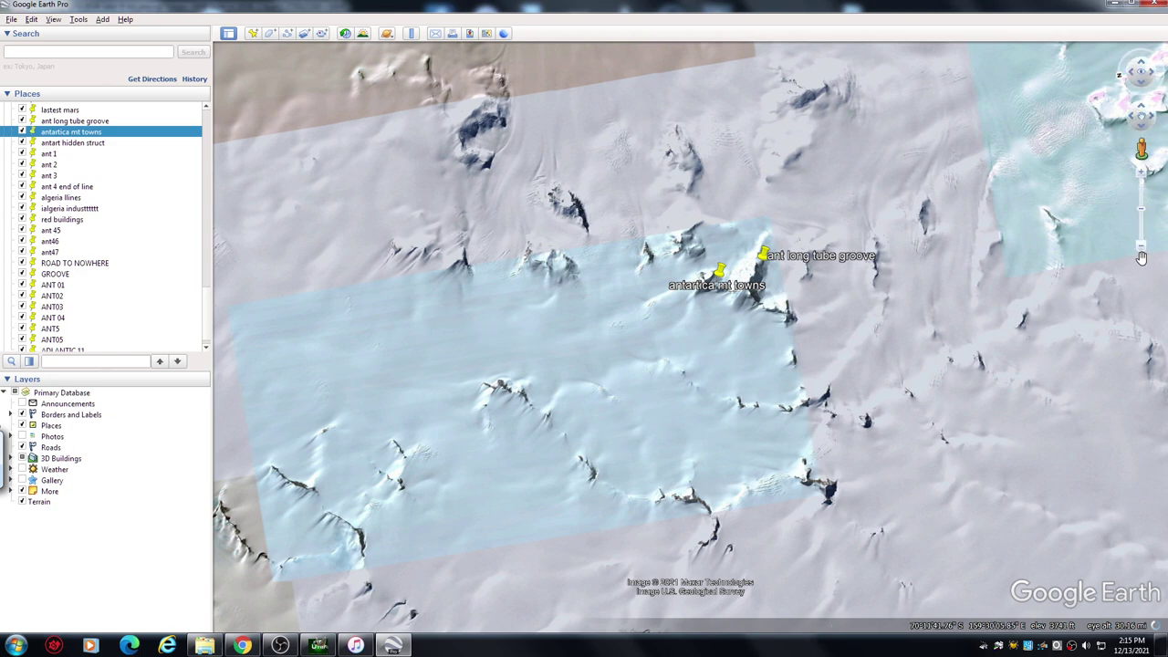
pyautogui.click(1140, 170)
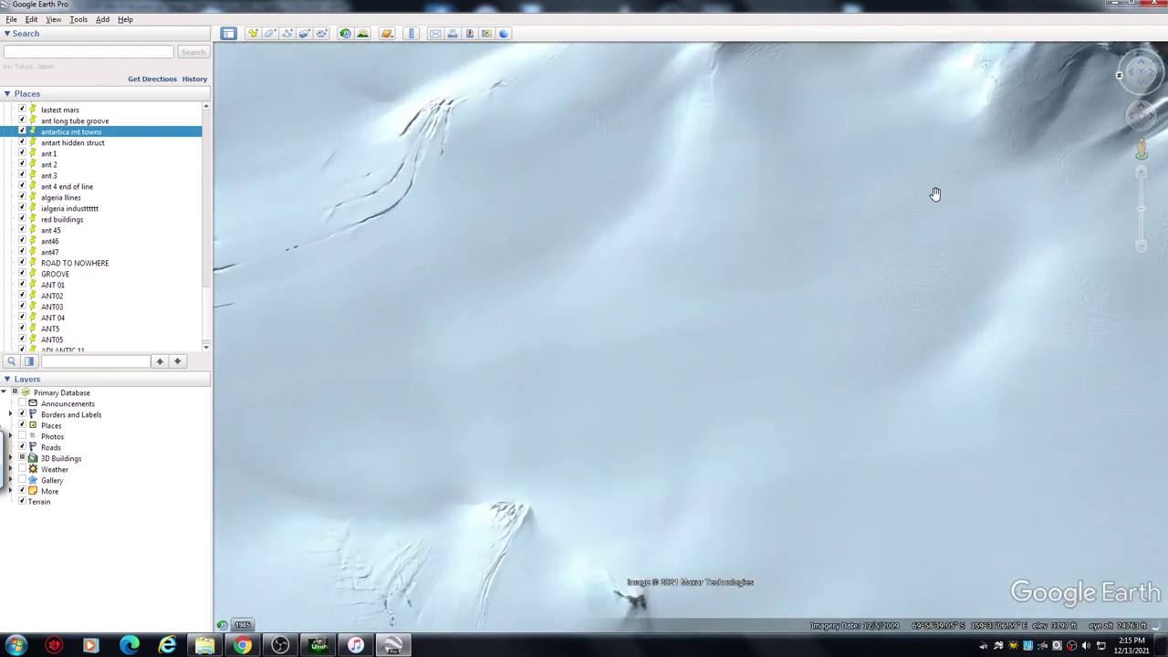
pyautogui.moveTo(933, 193); pyautogui.dragTo(786, 355)
pyautogui.scroll(-5, 786, 355)
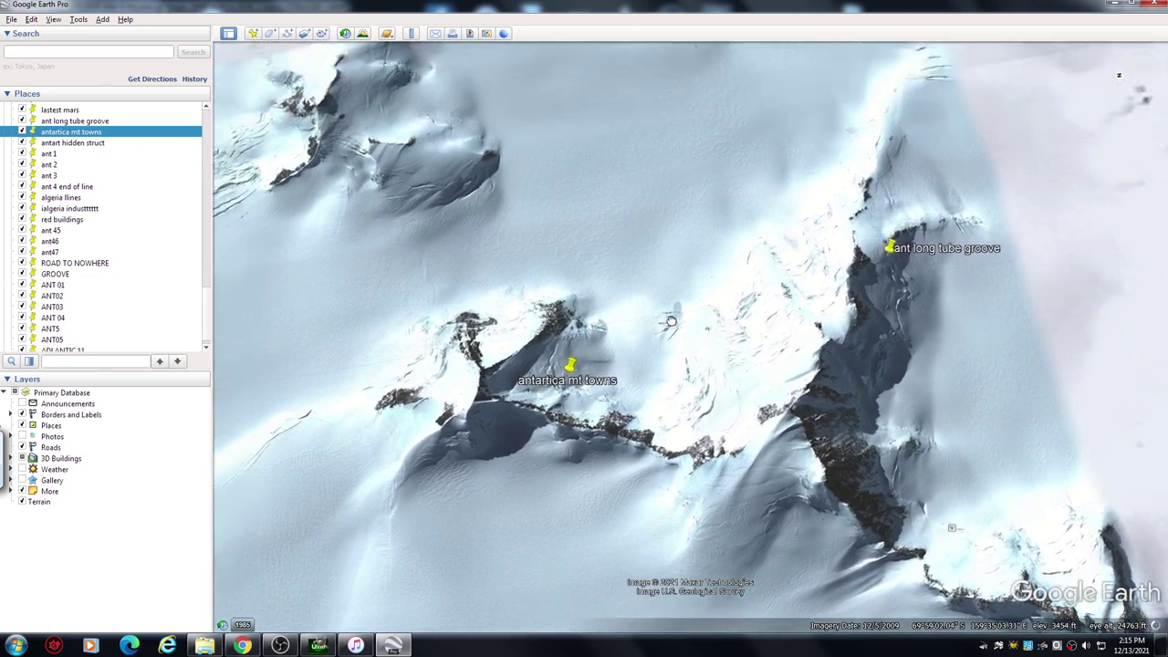
pyautogui.moveTo(670, 322); pyautogui.dragTo(695, 329)
# Step: Examine the crevassed patch on the snow ridge and the dark rocky peak near the "antartica mt towns" placemark up close
pyautogui.moveTo(1145, 133)
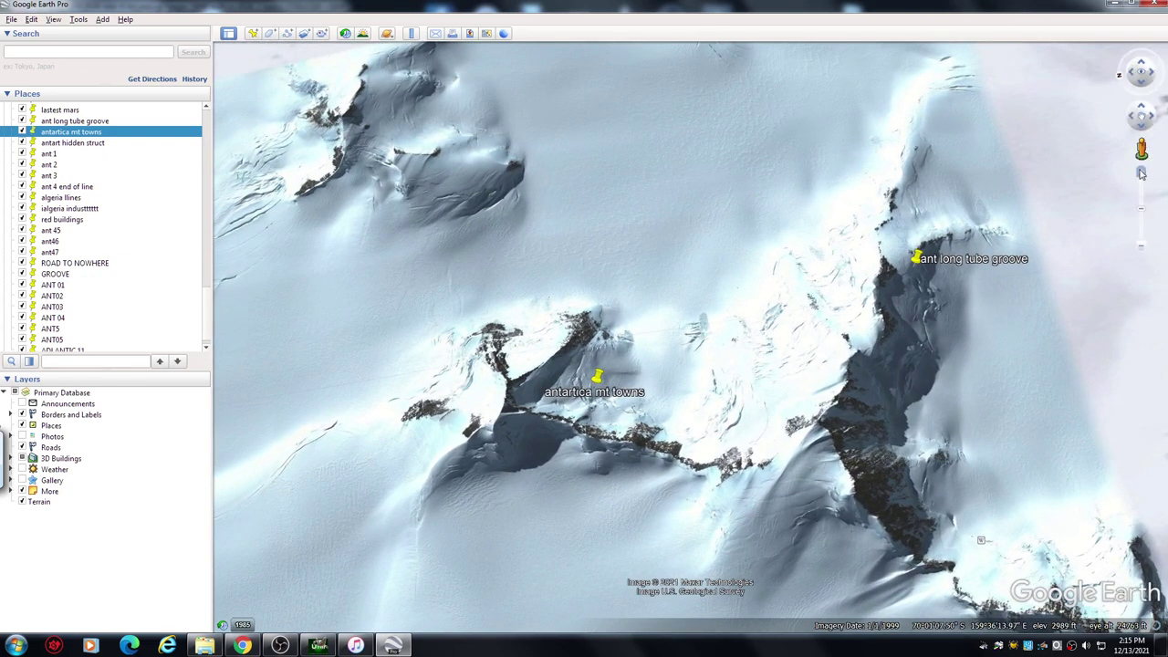
pyautogui.click(1140, 173)
pyautogui.scroll(5, 690, 333)
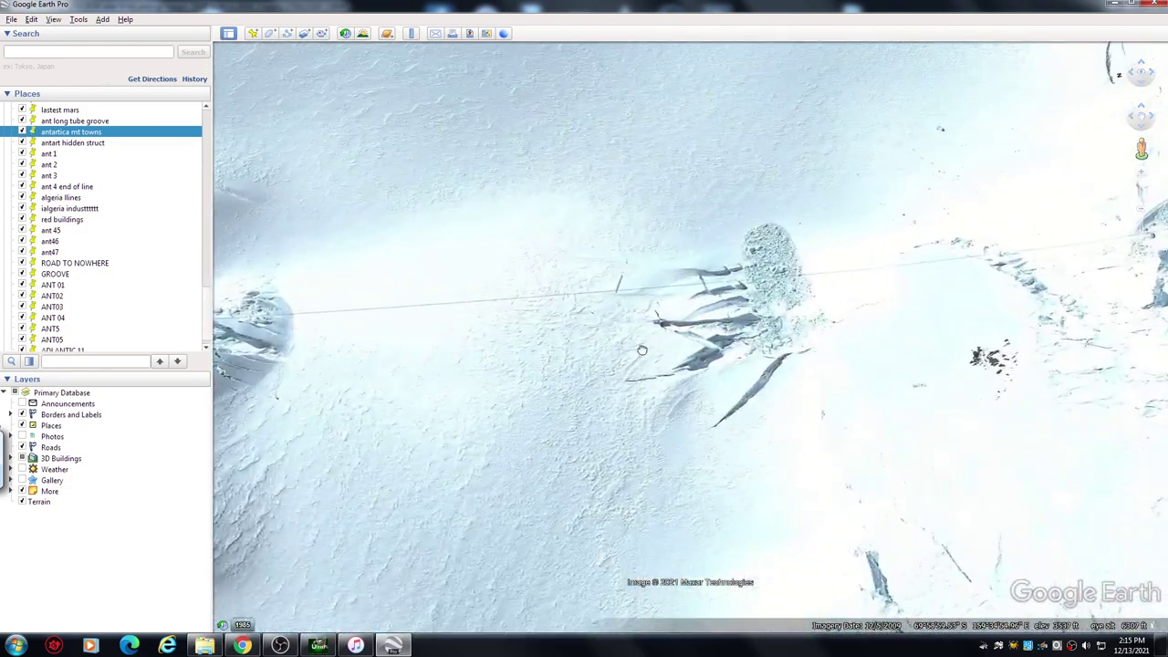
pyautogui.moveTo(642, 351); pyautogui.dragTo(1106, 385)
pyautogui.moveTo(591, 455); pyautogui.dragTo(831, 443)
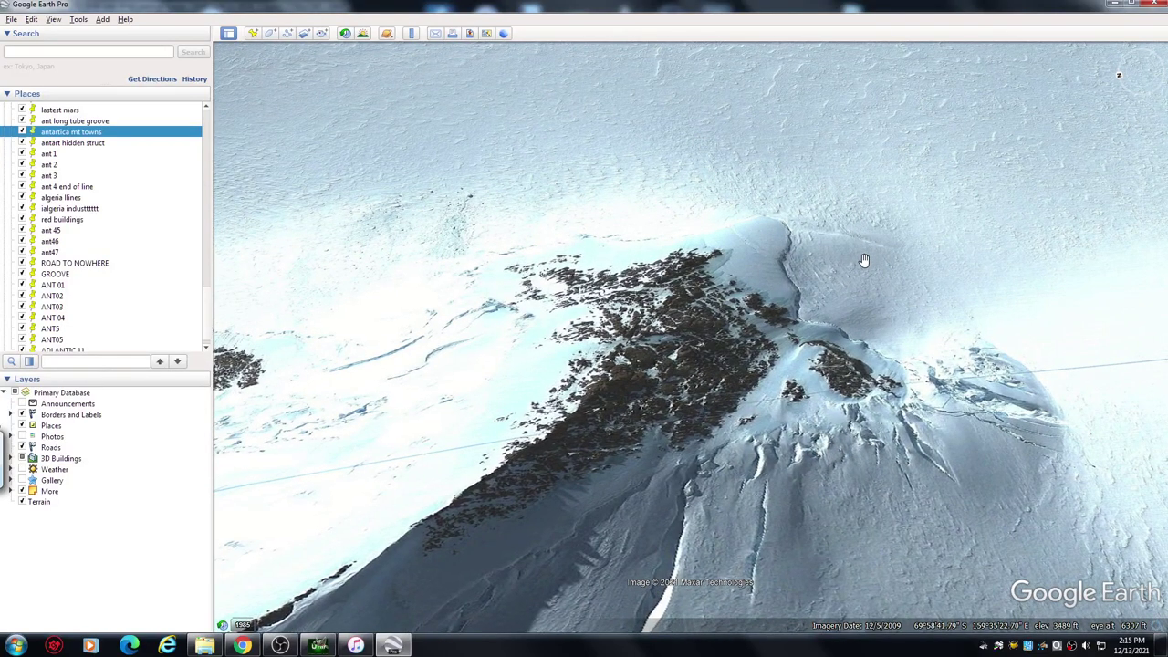
# Step: View the dark rocky peak and its surrounding snow slopes from several rotated headings
pyautogui.moveTo(1147, 85); pyautogui.dragTo(1139, 89)
pyautogui.moveTo(753, 84); pyautogui.dragTo(732, 312)
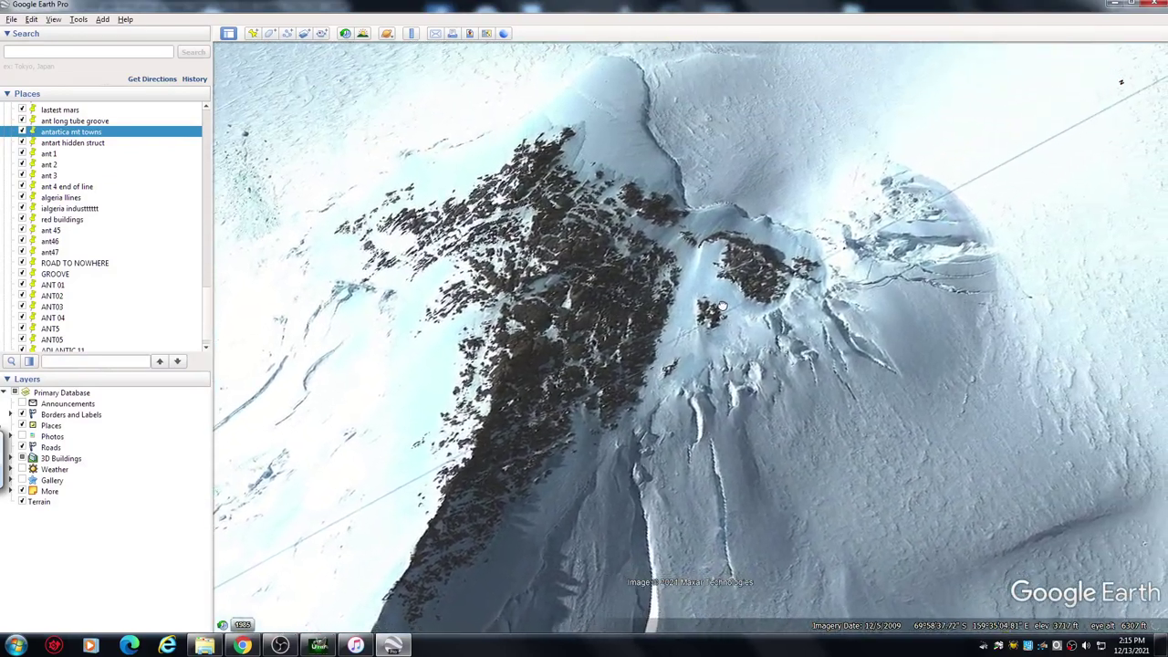
pyautogui.moveTo(1151, 80)
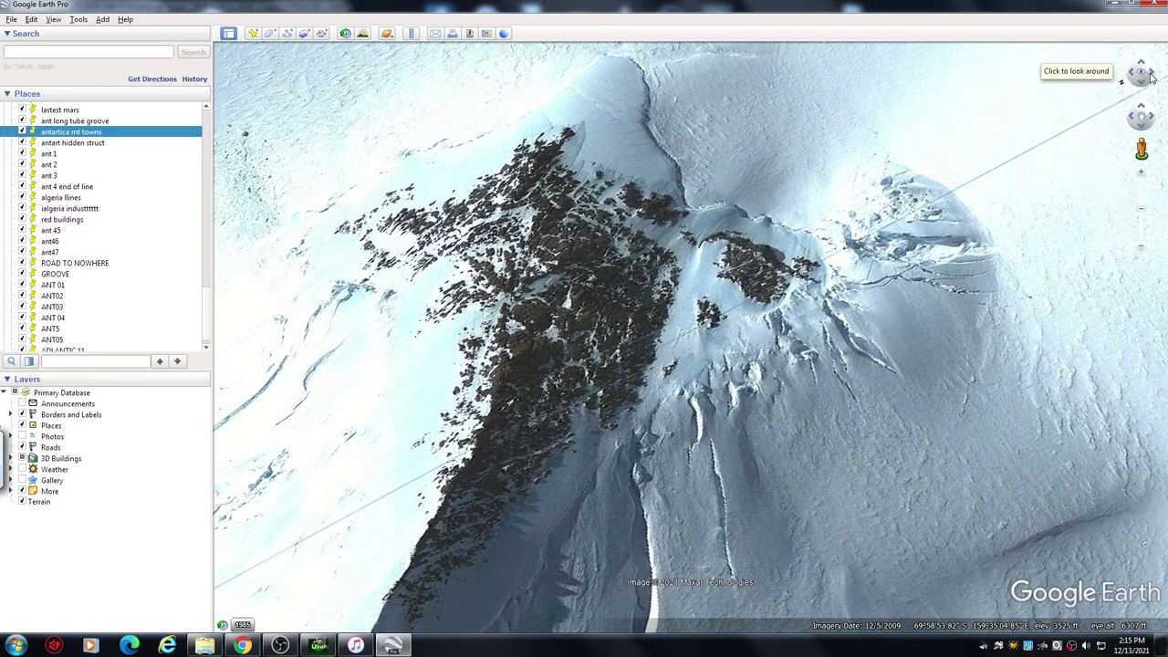
pyautogui.click(1151, 75)
pyautogui.moveTo(1151, 76); pyautogui.dragTo(1136, 77)
pyautogui.moveTo(726, 388); pyautogui.dragTo(731, 486)
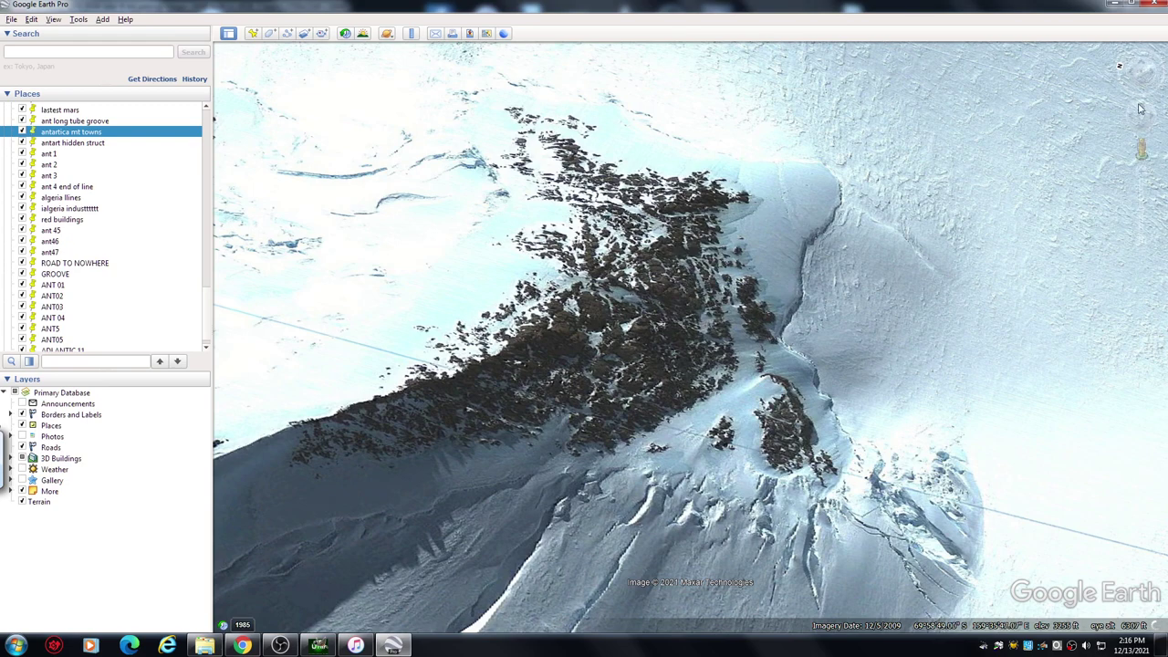
# Step: Inspect the dark rock formations covering the peak at closer range and from changed viewing angles
pyautogui.click(1141, 173)
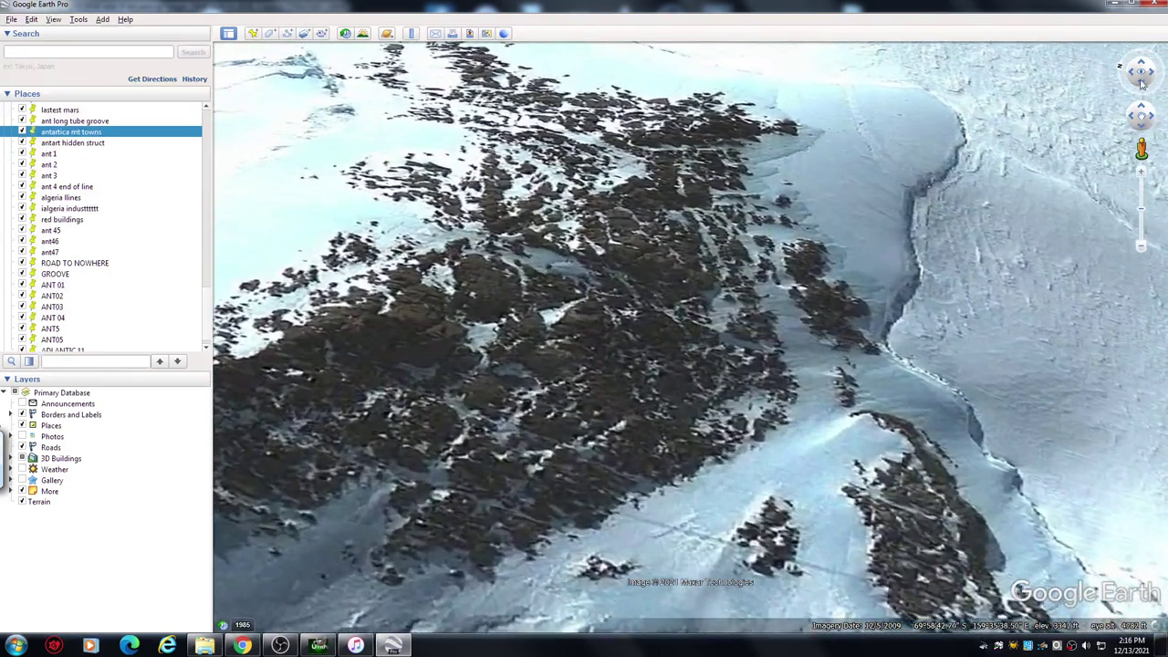
pyautogui.moveTo(1141, 86); pyautogui.dragTo(1142, 86)
pyautogui.moveTo(725, 118); pyautogui.dragTo(705, 478)
pyautogui.moveTo(684, 338); pyautogui.dragTo(711, 440)
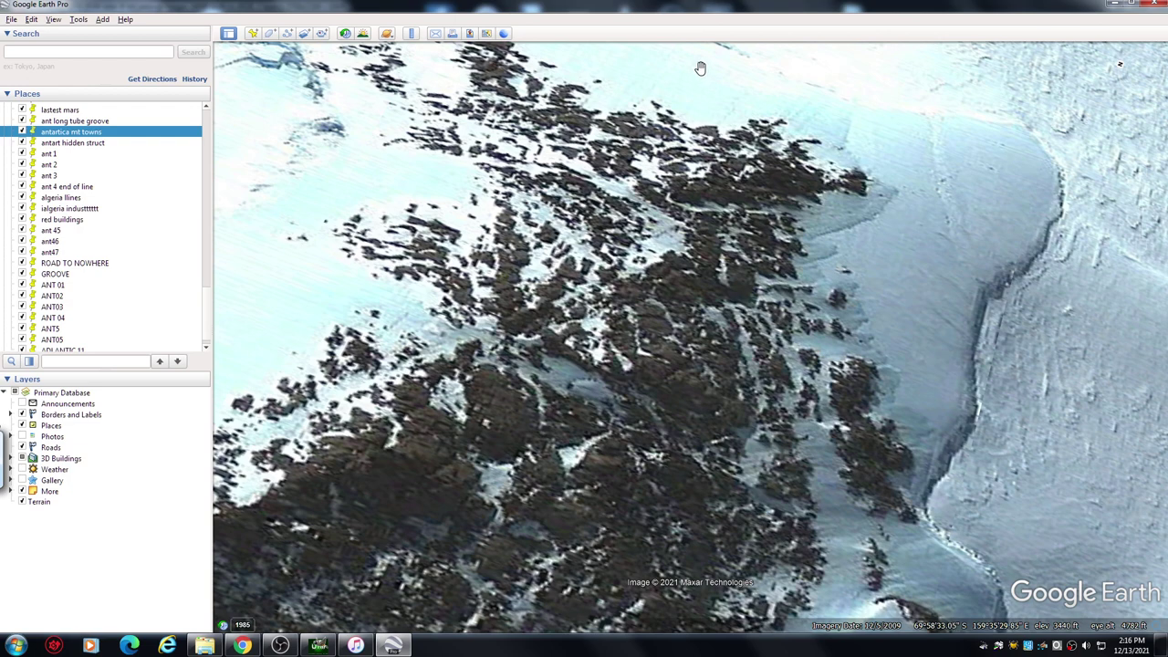
pyautogui.moveTo(752, 338); pyautogui.dragTo(738, 271)
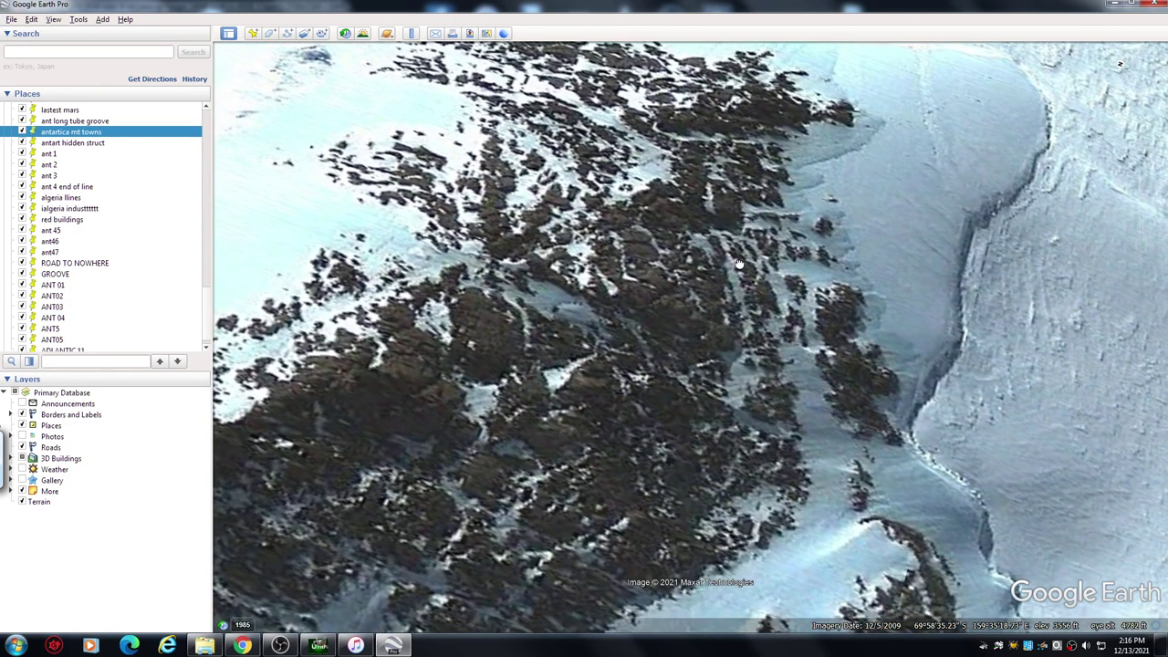
pyautogui.moveTo(769, 231); pyautogui.dragTo(790, 216)
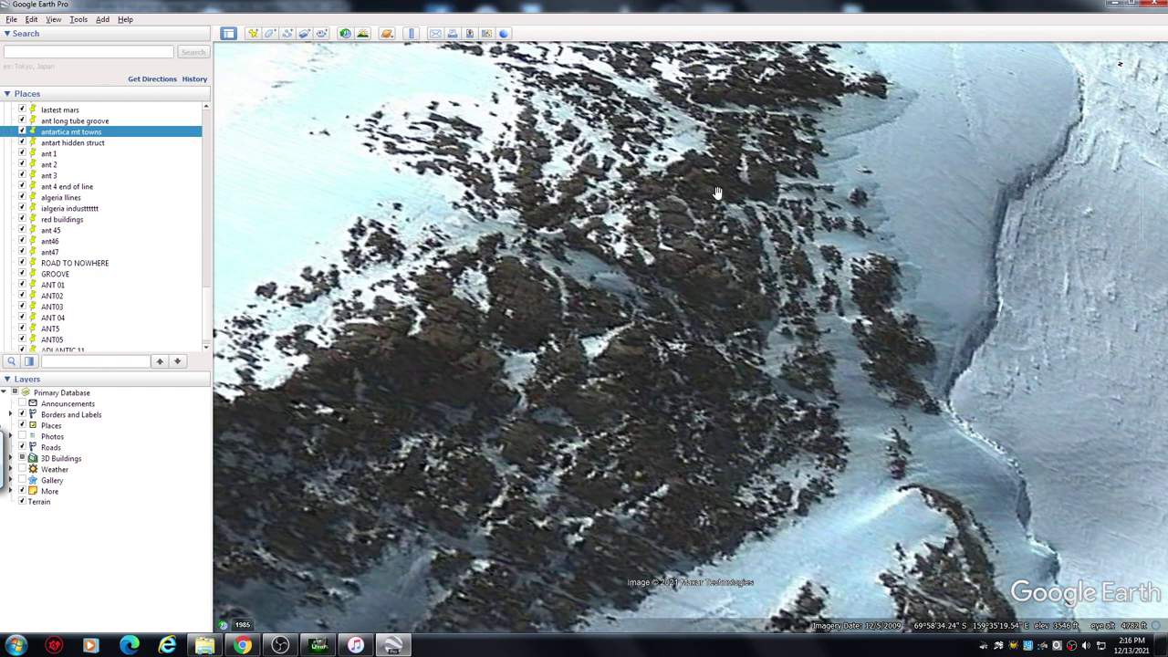
pyautogui.click(1133, 75)
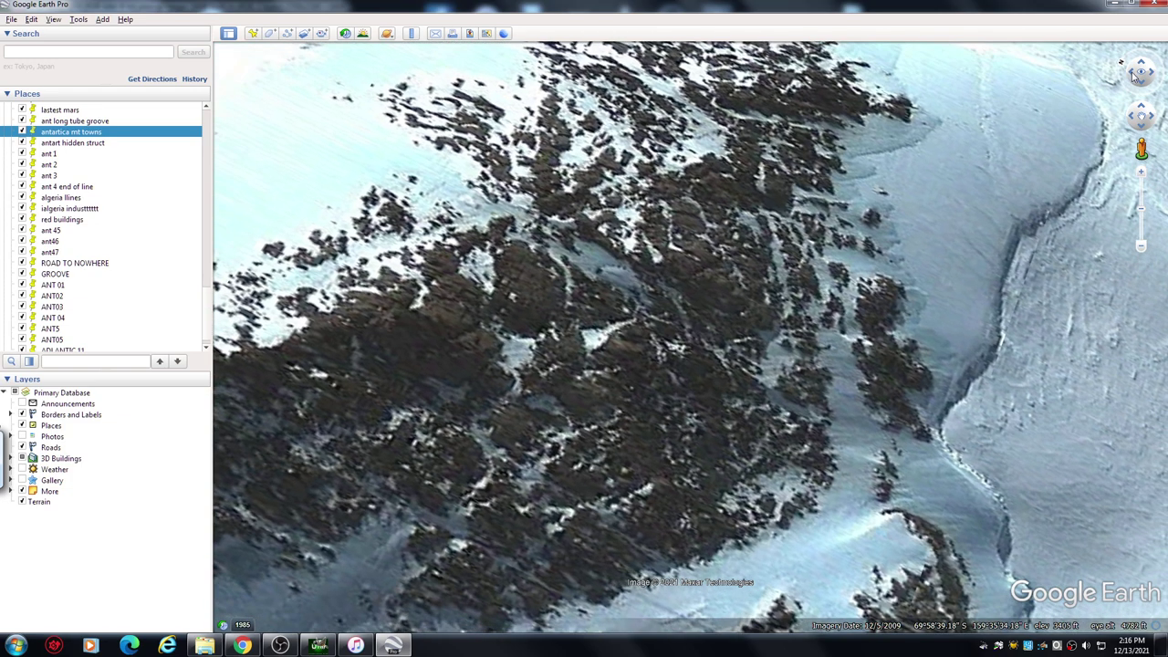
pyautogui.moveTo(1152, 77); pyautogui.dragTo(1153, 77)
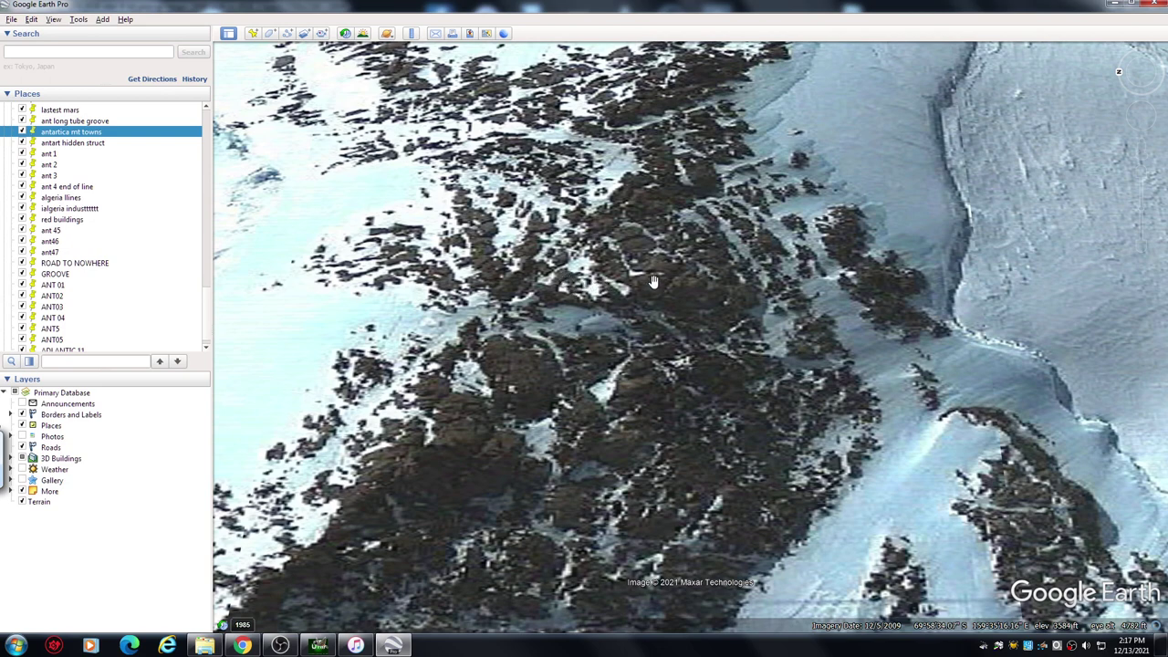
pyautogui.moveTo(650, 458); pyautogui.dragTo(664, 411)
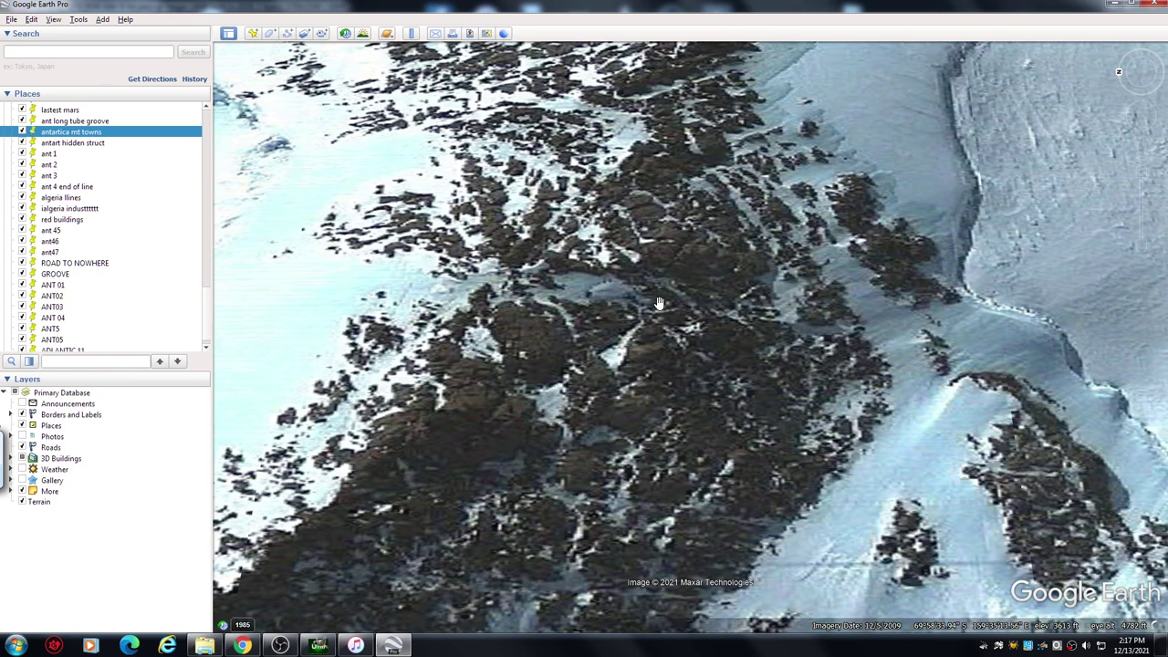
pyautogui.moveTo(1145, 111)
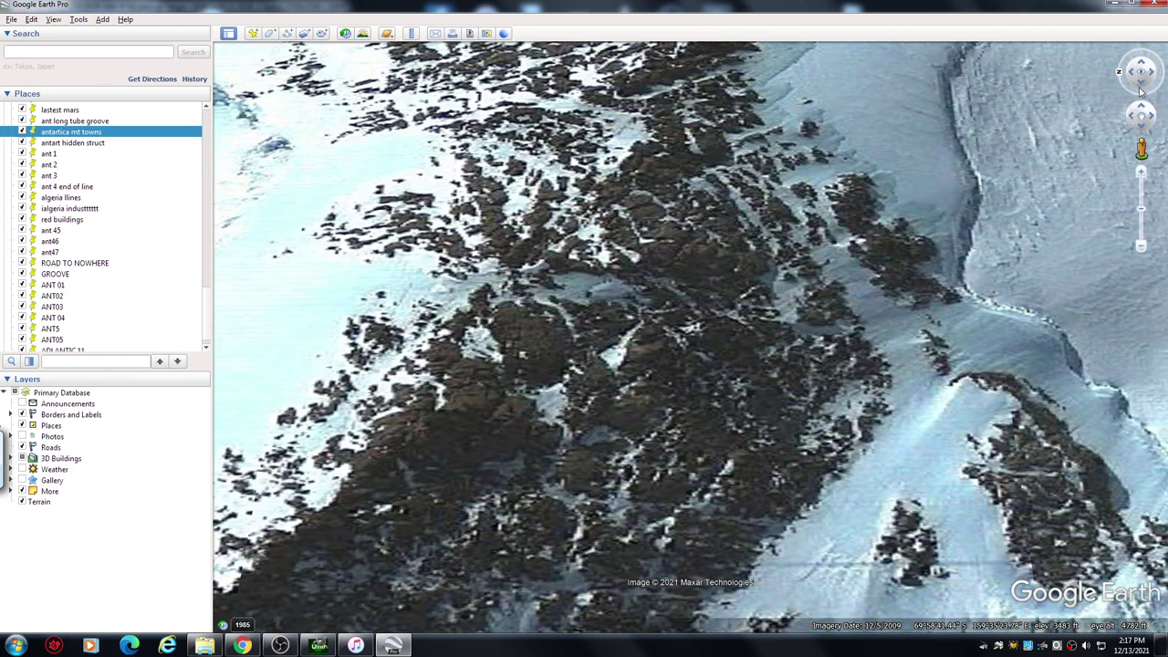
# Step: Study the fine detail of the rock clusters and snow gaps from the lower slope up to the middle of the peak
pyautogui.click(1140, 172)
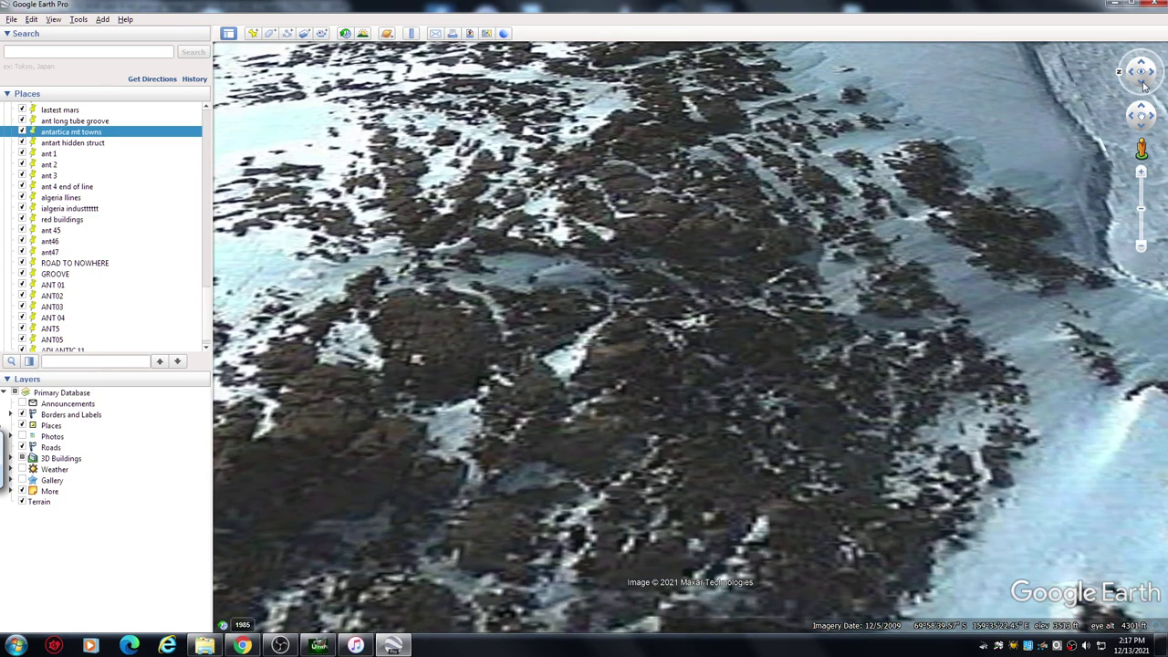
pyautogui.click(1140, 84)
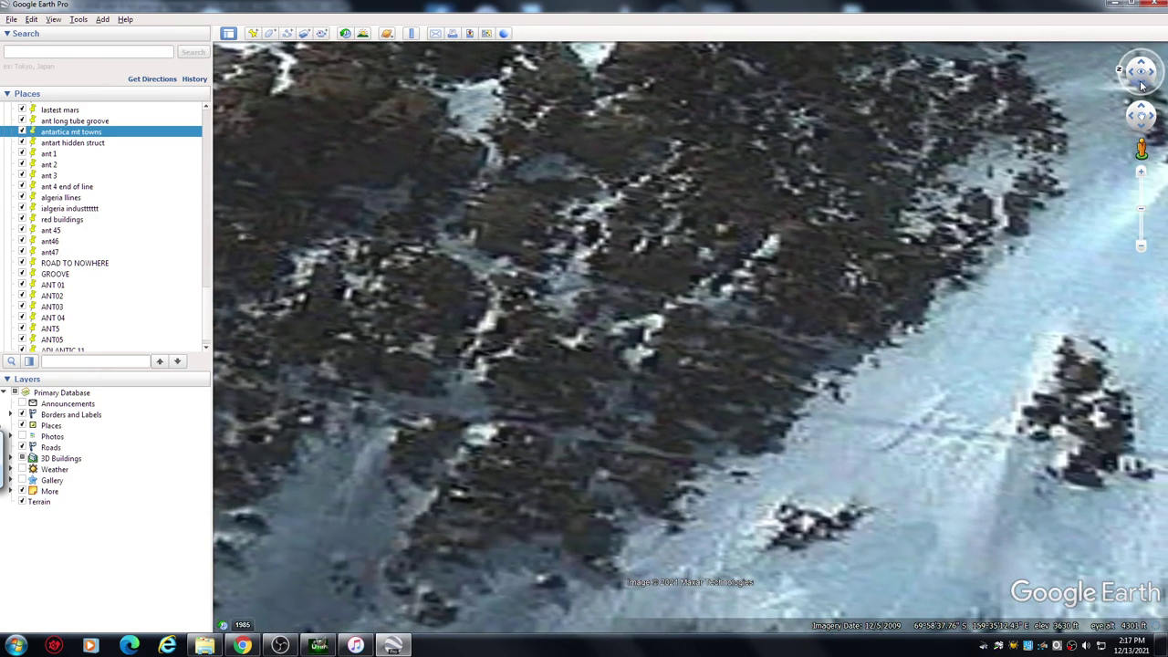
pyautogui.moveTo(753, 274); pyautogui.dragTo(754, 364)
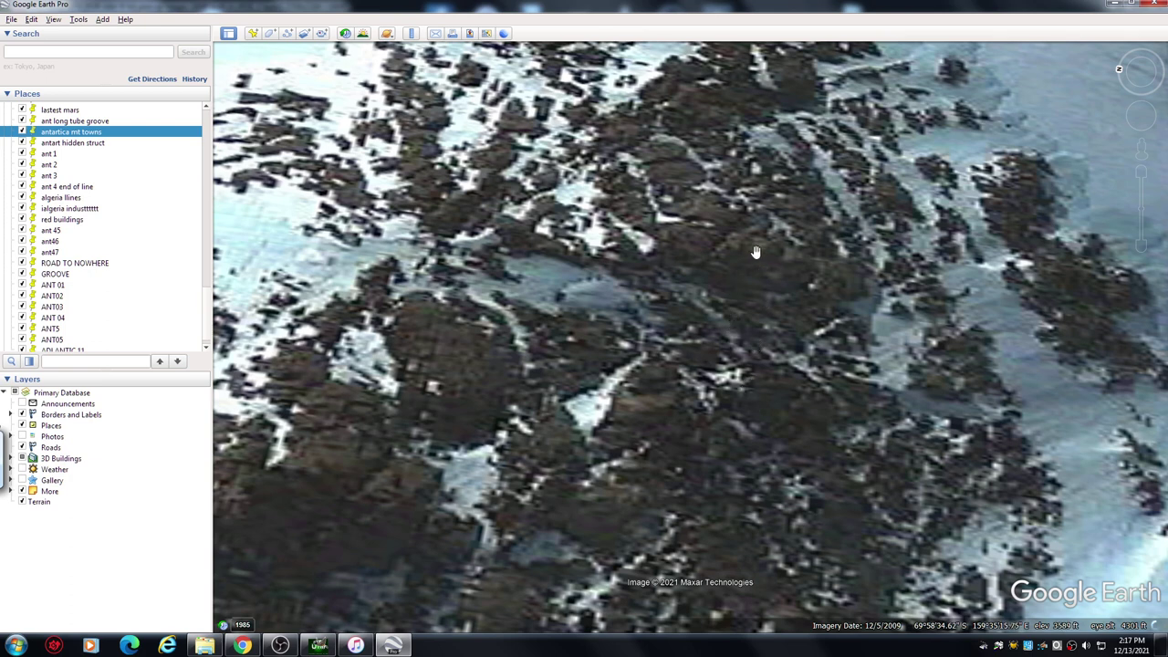
pyautogui.moveTo(754, 232); pyautogui.dragTo(754, 242)
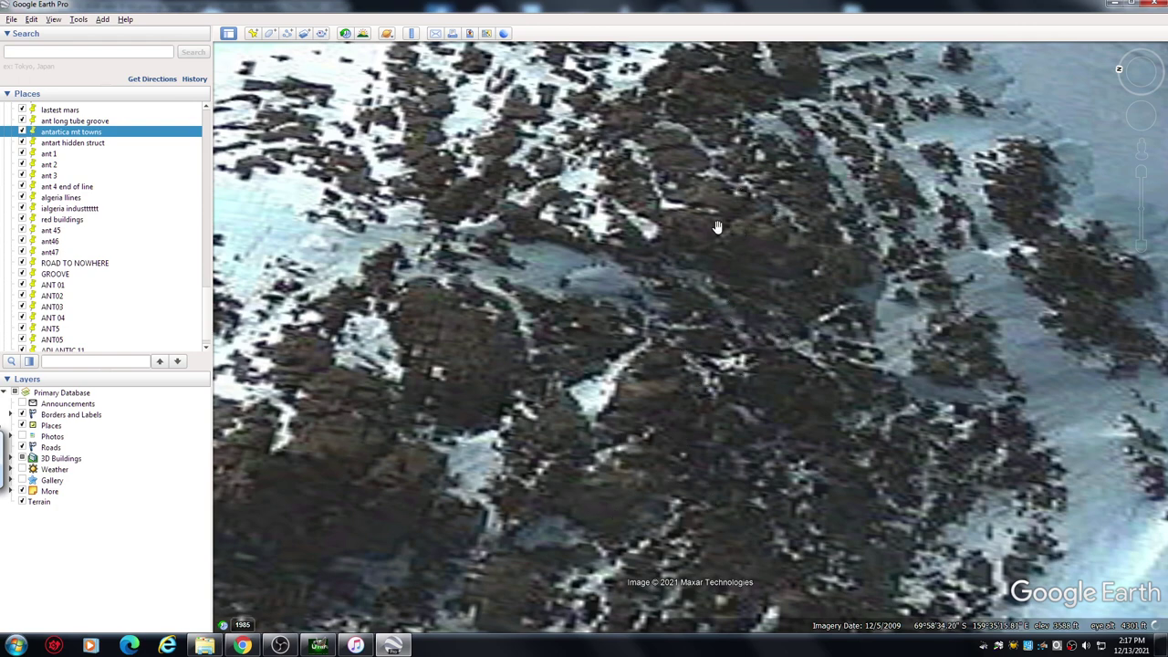
pyautogui.moveTo(724, 217); pyautogui.dragTo(709, 258)
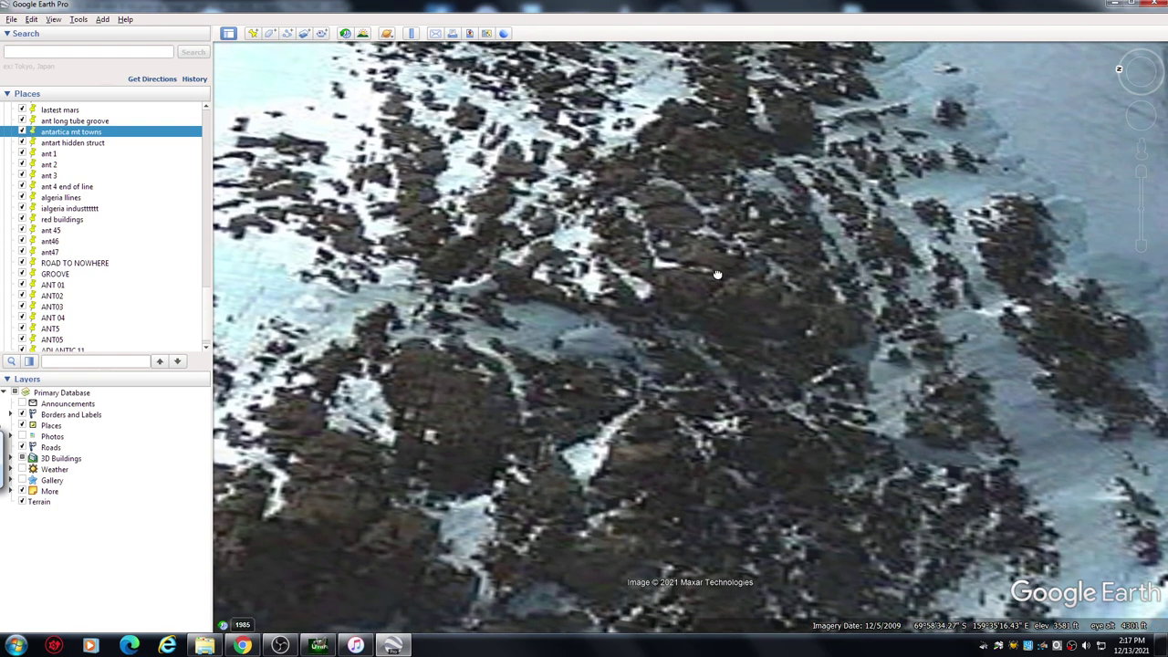
pyautogui.moveTo(711, 186); pyautogui.dragTo(694, 297)
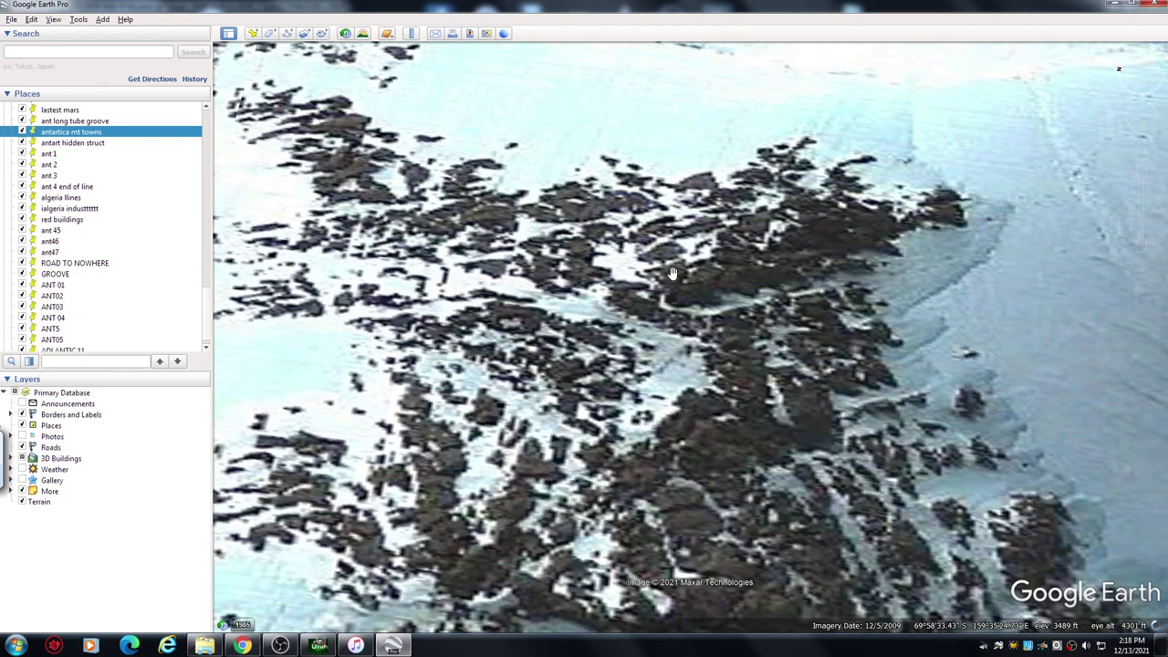
# Step: Examine the upper edge of the rock outcrop and the smooth snow slope beside it
pyautogui.moveTo(739, 410); pyautogui.dragTo(709, 297)
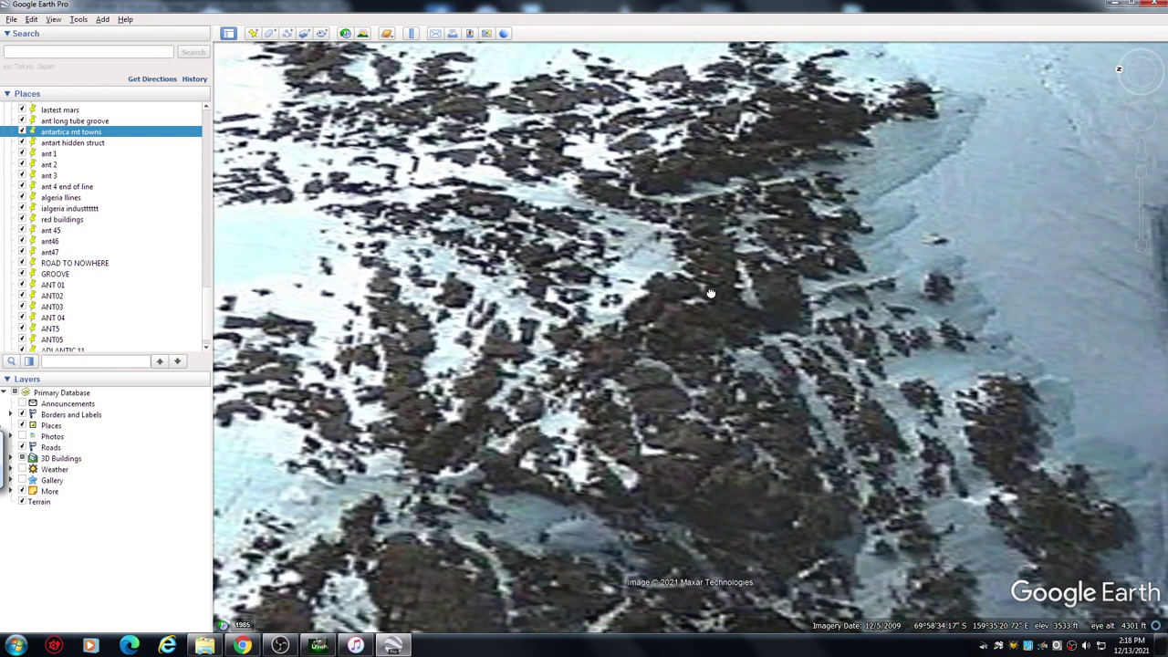
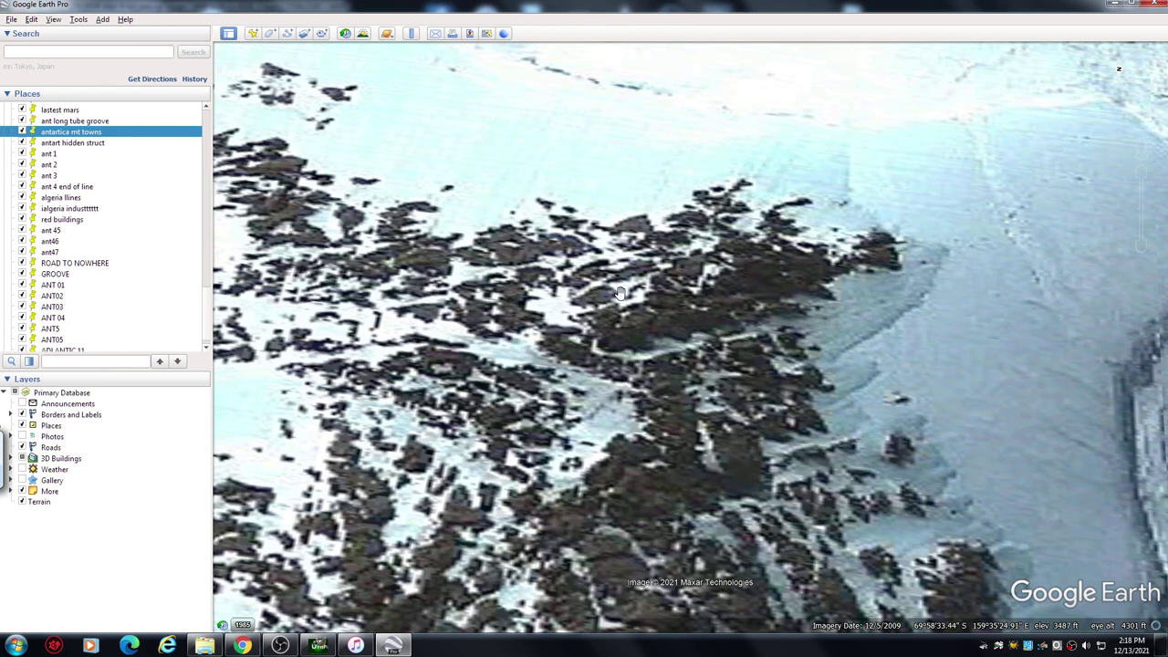
pyautogui.moveTo(690, 403); pyautogui.dragTo(687, 382)
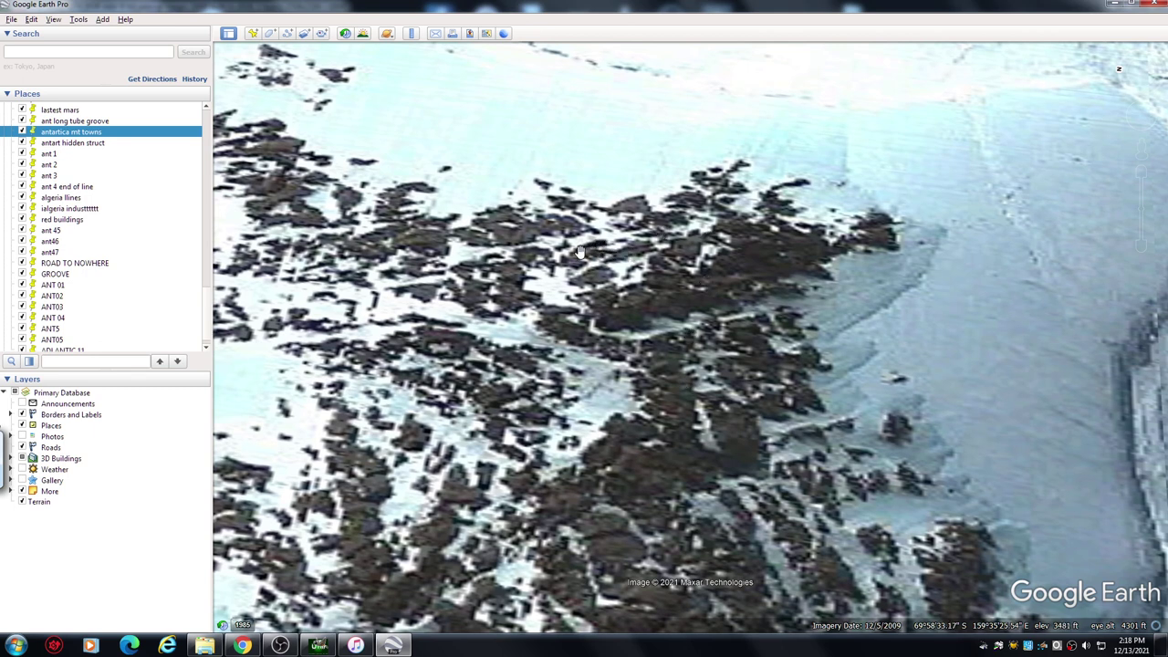
pyautogui.moveTo(1144, 91)
pyautogui.moveTo(754, 473); pyautogui.dragTo(780, 390)
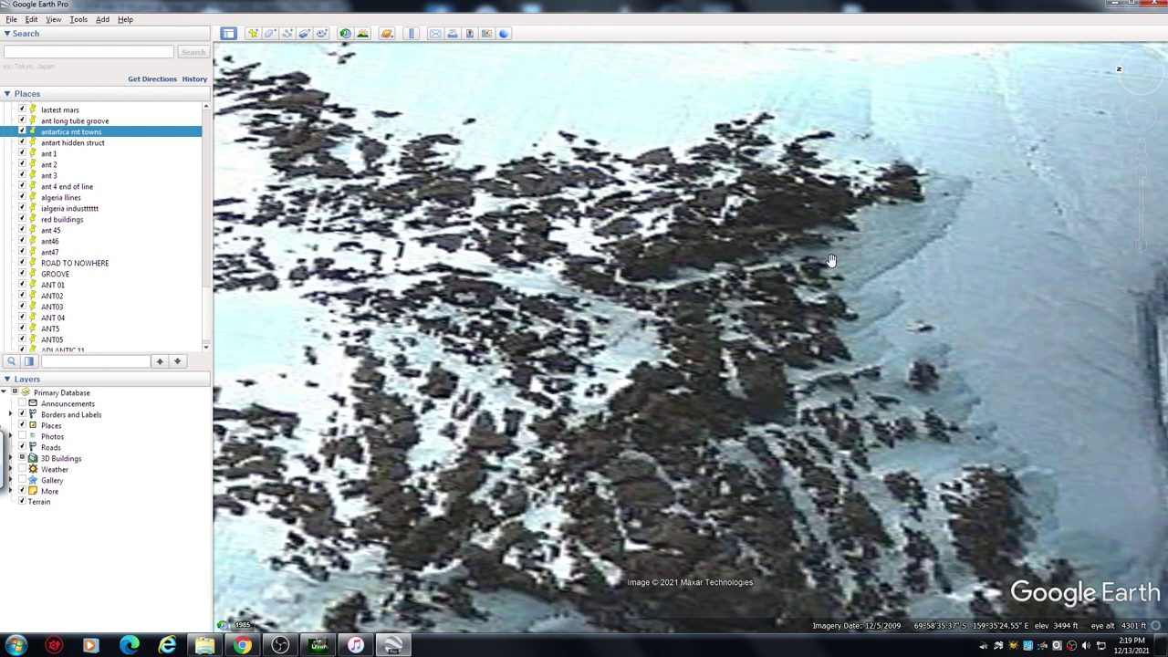
pyautogui.moveTo(910, 347); pyautogui.dragTo(868, 299)
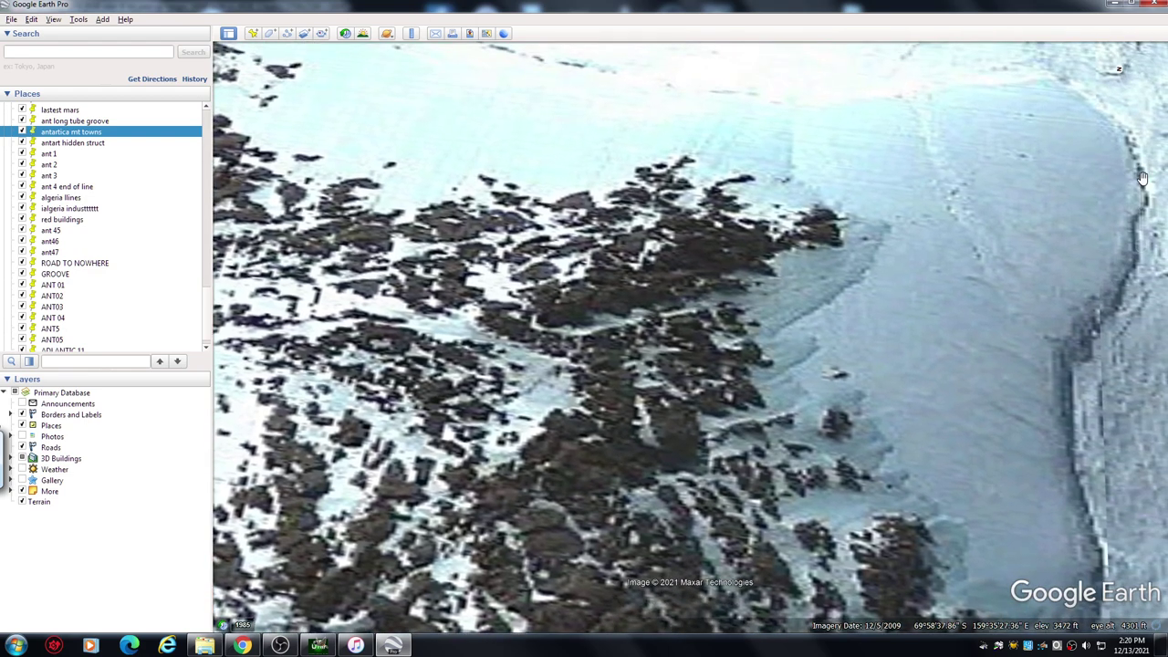
pyautogui.moveTo(1146, 113)
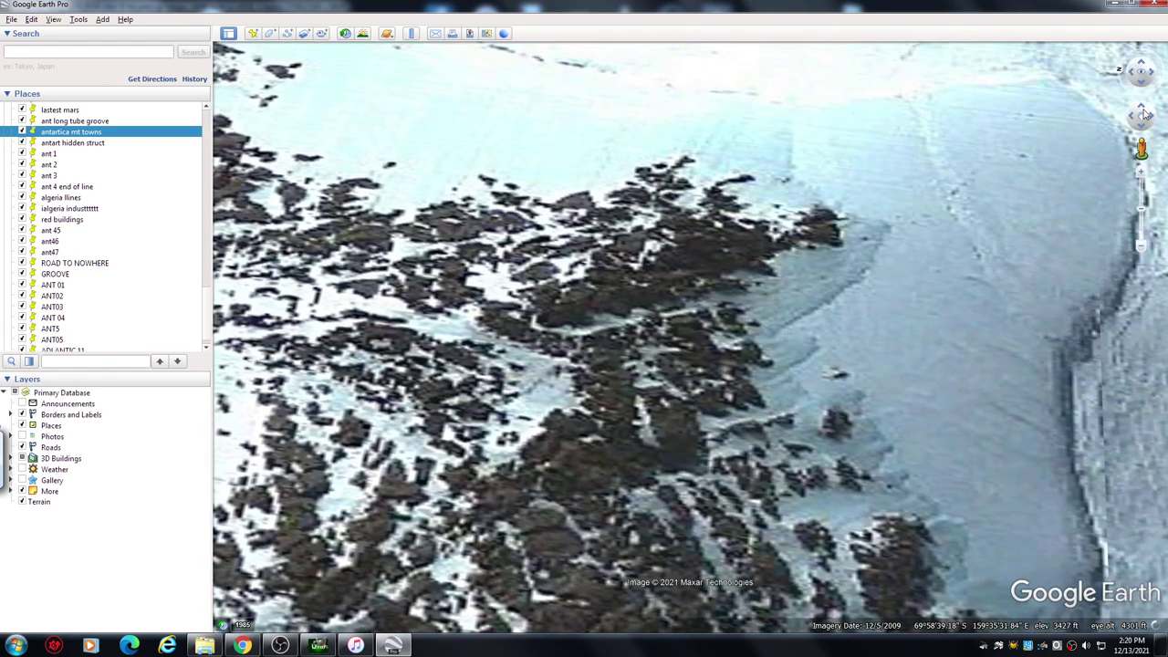
# Step: Inspect the rock clusters from the outcrop's upper end down to the middle of the rock face at close range
pyautogui.click(1141, 177)
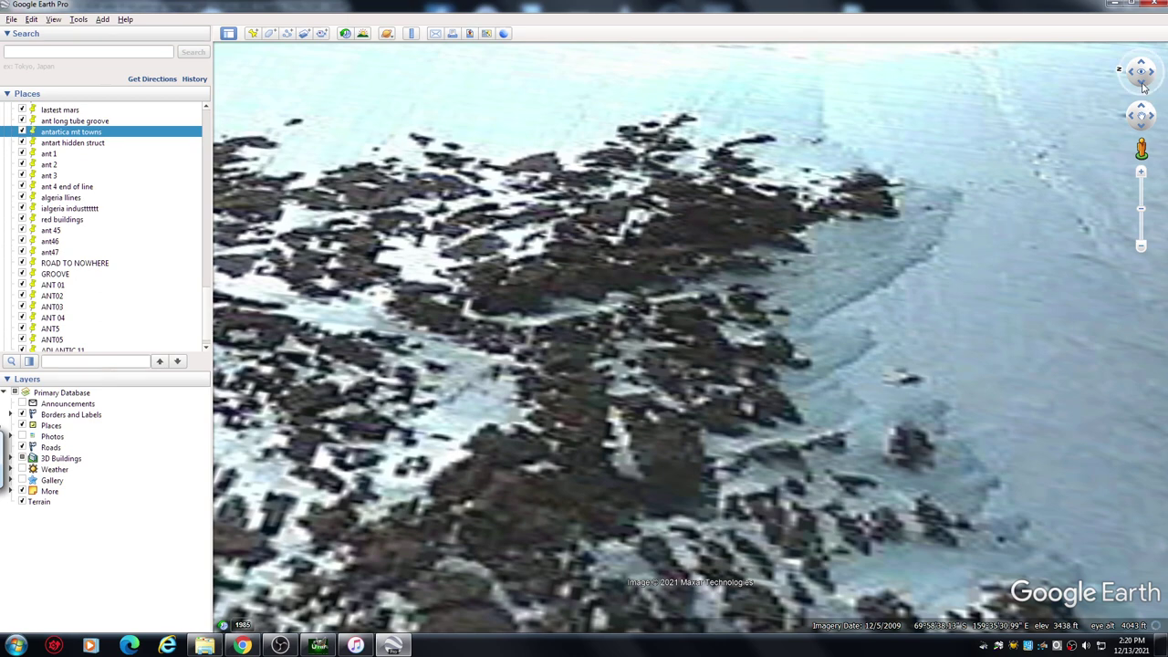
pyautogui.click(1139, 87)
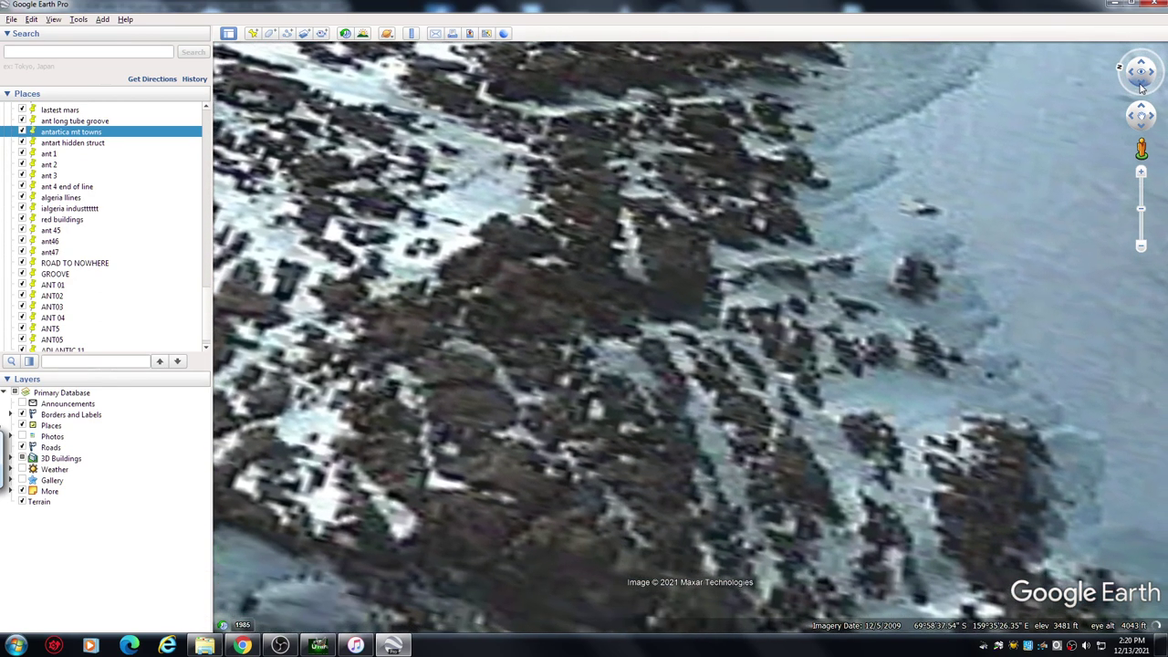
pyautogui.click(1140, 87)
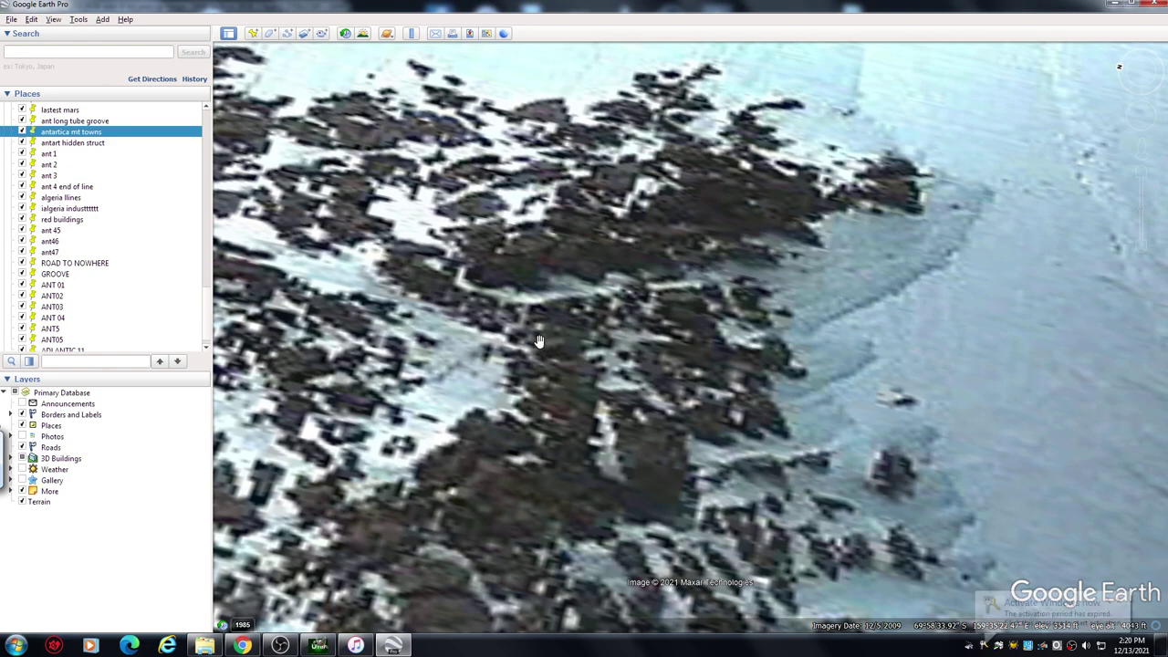
pyautogui.moveTo(580, 399); pyautogui.dragTo(746, 218)
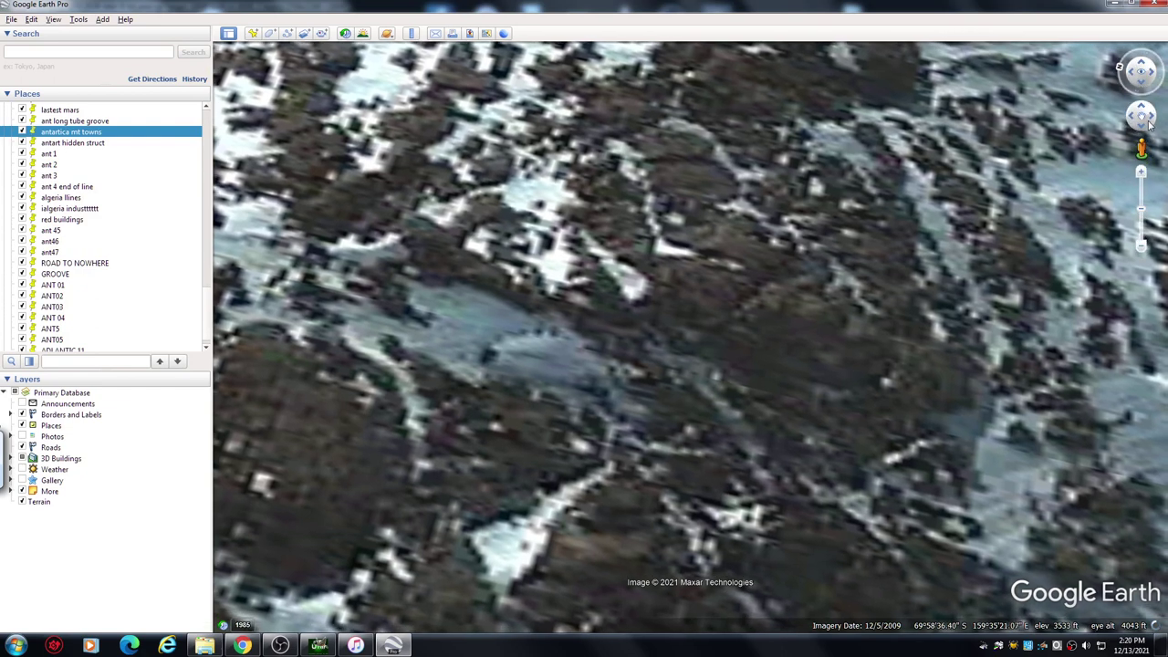
# Step: View the whole rock face and the neighbouring snow ridge from farther out and at a rotated heading
pyautogui.click(1141, 246)
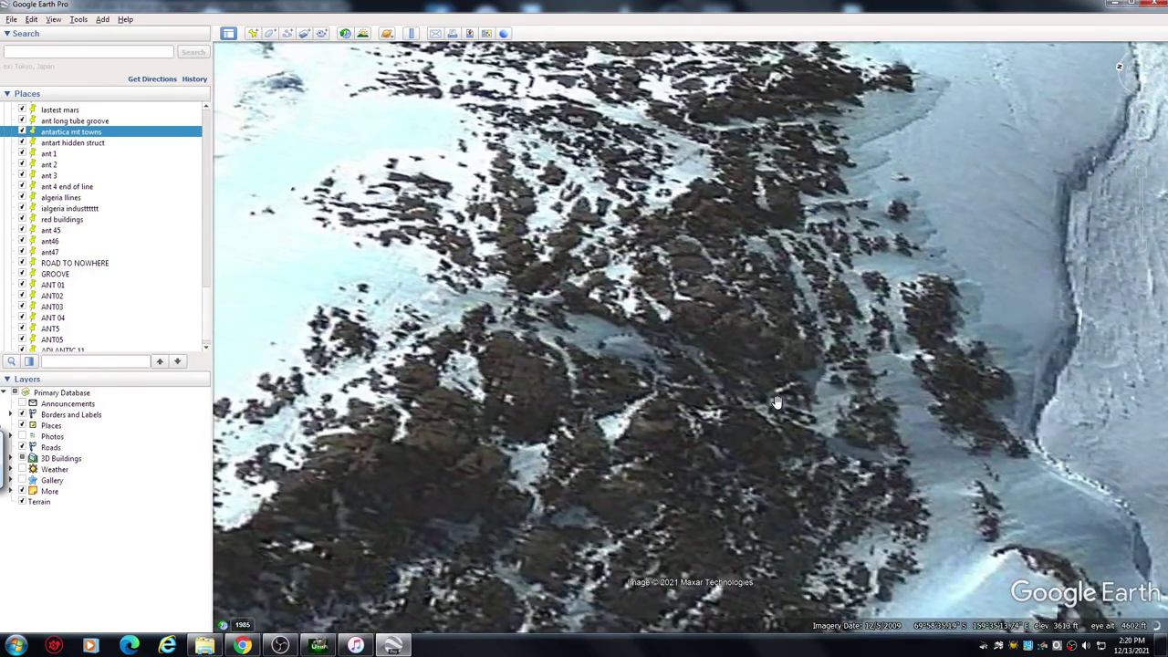
pyautogui.moveTo(783, 403); pyautogui.dragTo(755, 367)
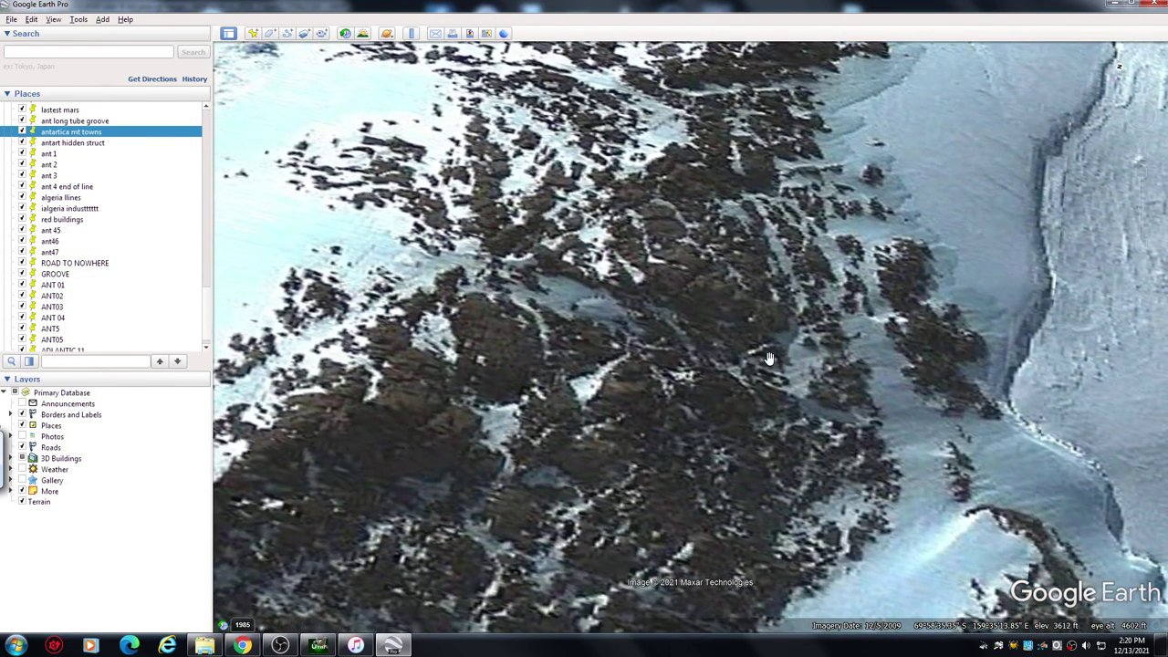
pyautogui.moveTo(1129, 73); pyautogui.dragTo(1153, 76)
pyautogui.moveTo(819, 465); pyautogui.dragTo(812, 428)
pyautogui.moveTo(694, 431); pyautogui.dragTo(694, 399)
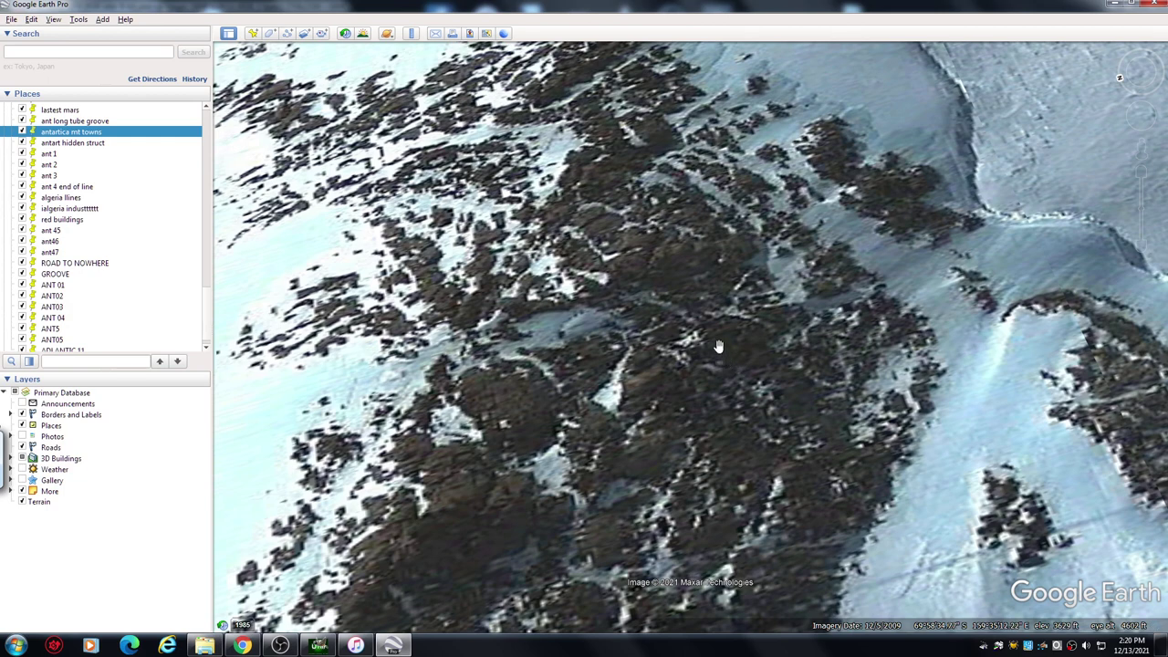
# Step: Study the central rock clusters and the snow patches between them, down to the face's darker lower half
pyautogui.moveTo(732, 351); pyautogui.dragTo(730, 338)
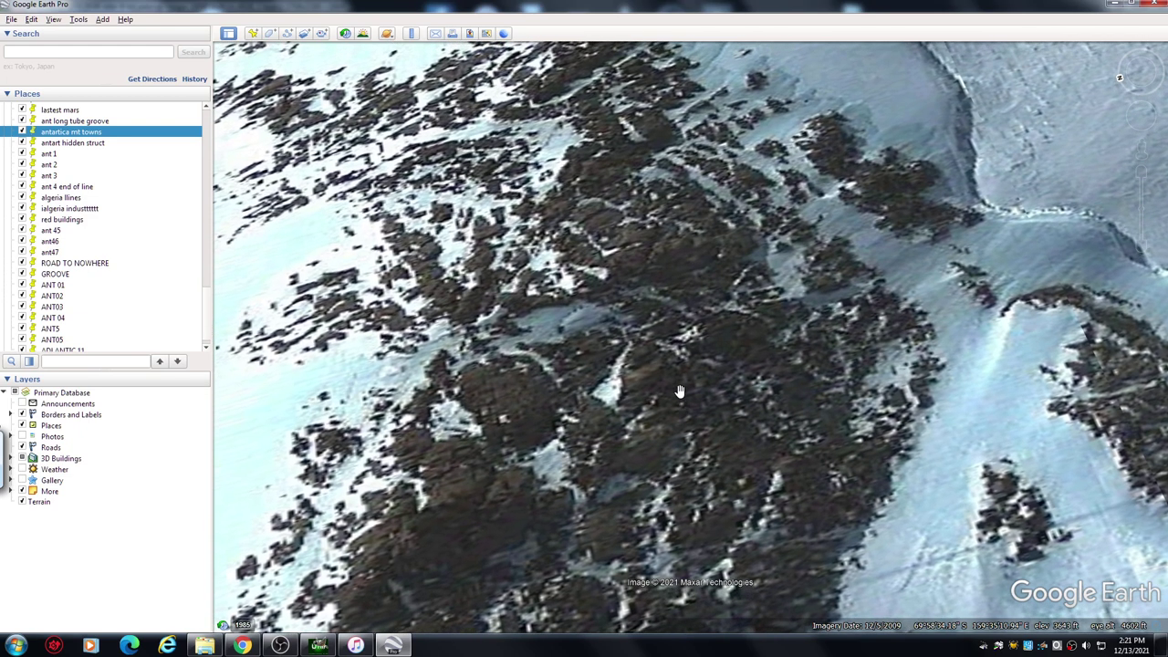
pyautogui.moveTo(679, 391); pyautogui.dragTo(682, 406)
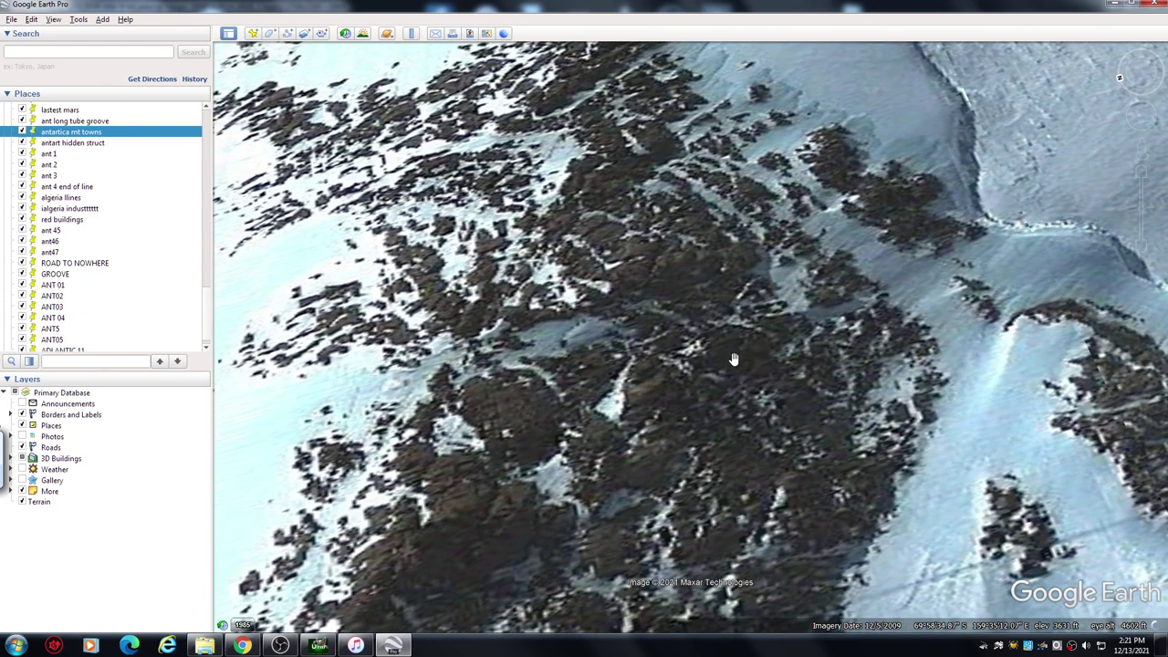
pyautogui.moveTo(732, 356)
pyautogui.mouseDown()
pyautogui.moveTo(706, 372)
pyautogui.moveTo(711, 394)
pyautogui.moveTo(704, 355)
pyautogui.moveTo(721, 366)
pyautogui.moveTo(720, 352)
pyautogui.mouseUp()
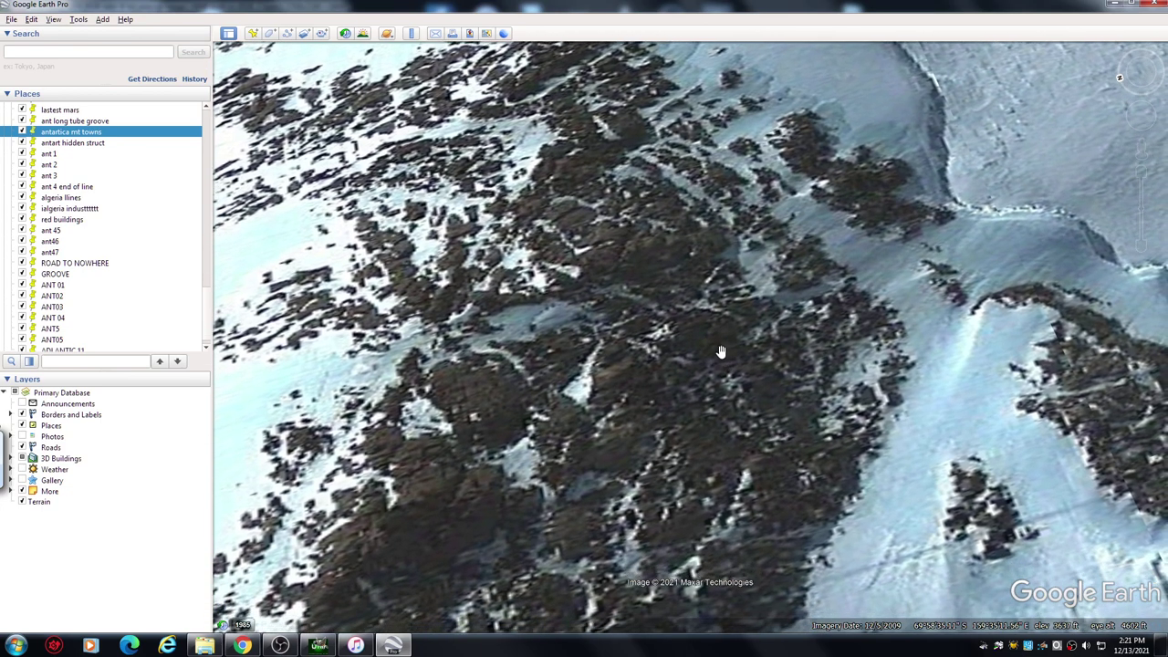
pyautogui.moveTo(676, 416); pyautogui.dragTo(675, 404)
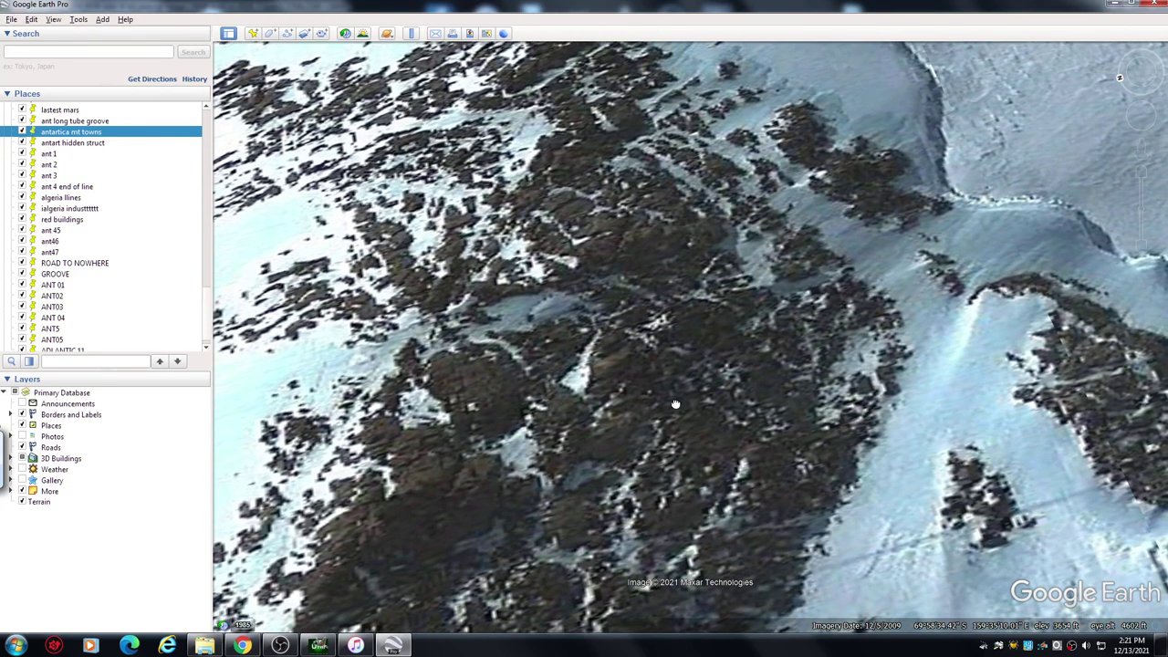
pyautogui.moveTo(702, 442); pyautogui.dragTo(689, 377)
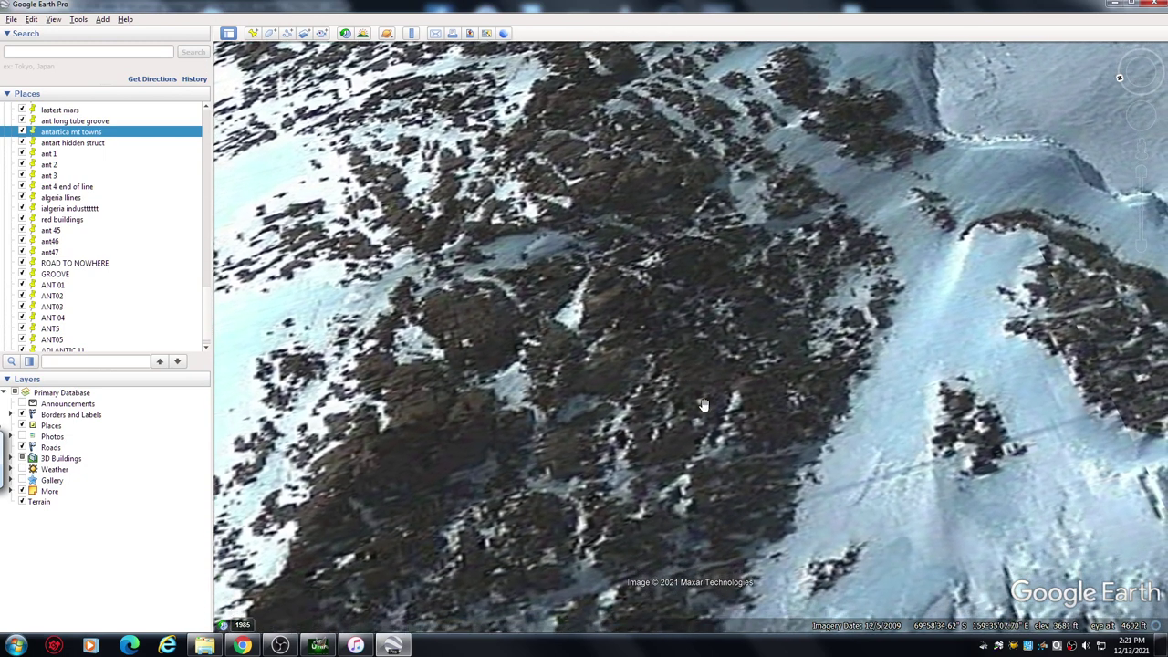
pyautogui.moveTo(682, 447); pyautogui.dragTo(701, 397)
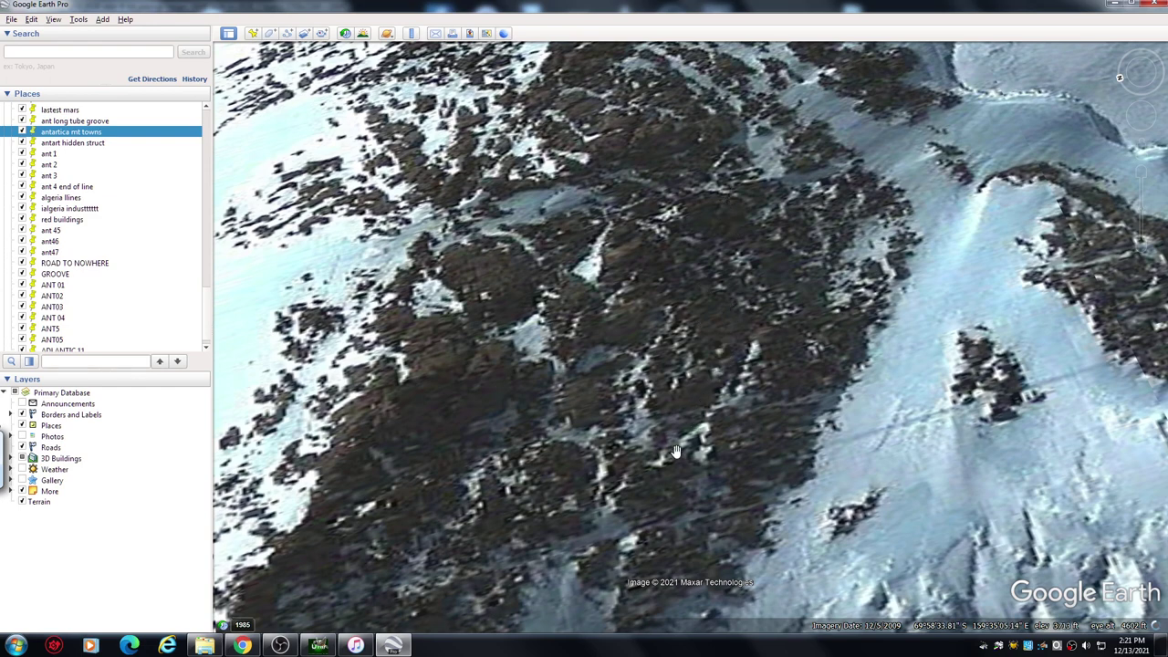
pyautogui.moveTo(657, 479); pyautogui.dragTo(670, 473)
# Step: Look over the rock face again between its scattered upper clusters and the dark mass at its centre
pyautogui.press('Up')
pyautogui.press('Up')
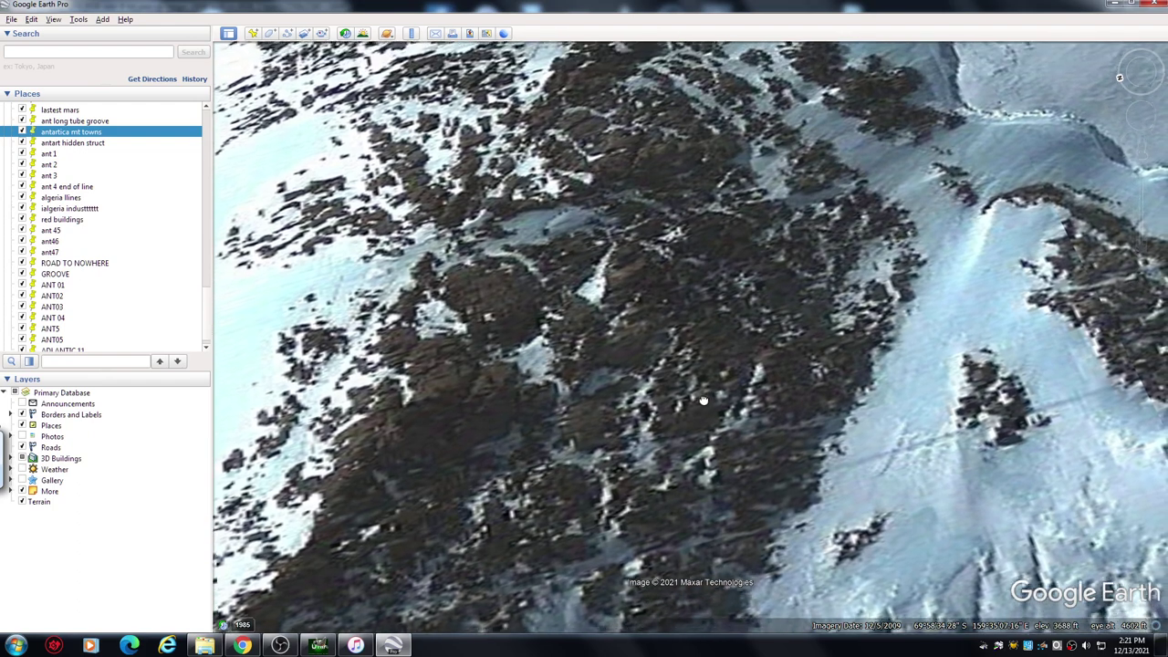
pyautogui.press('Up')
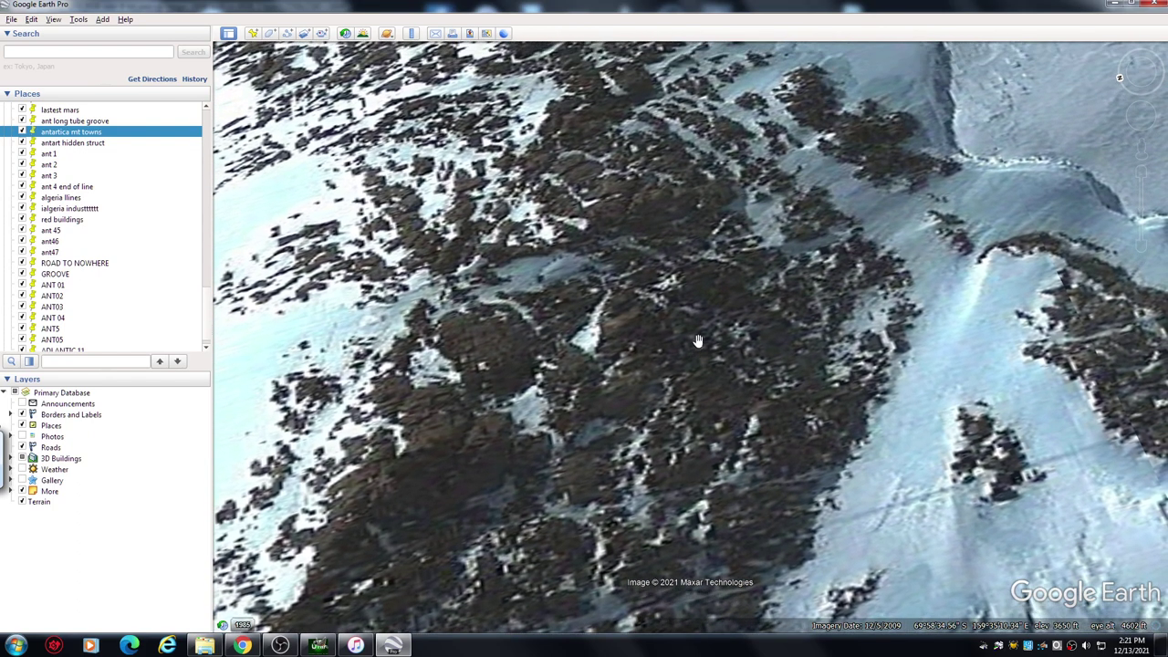
pyautogui.press('Up')
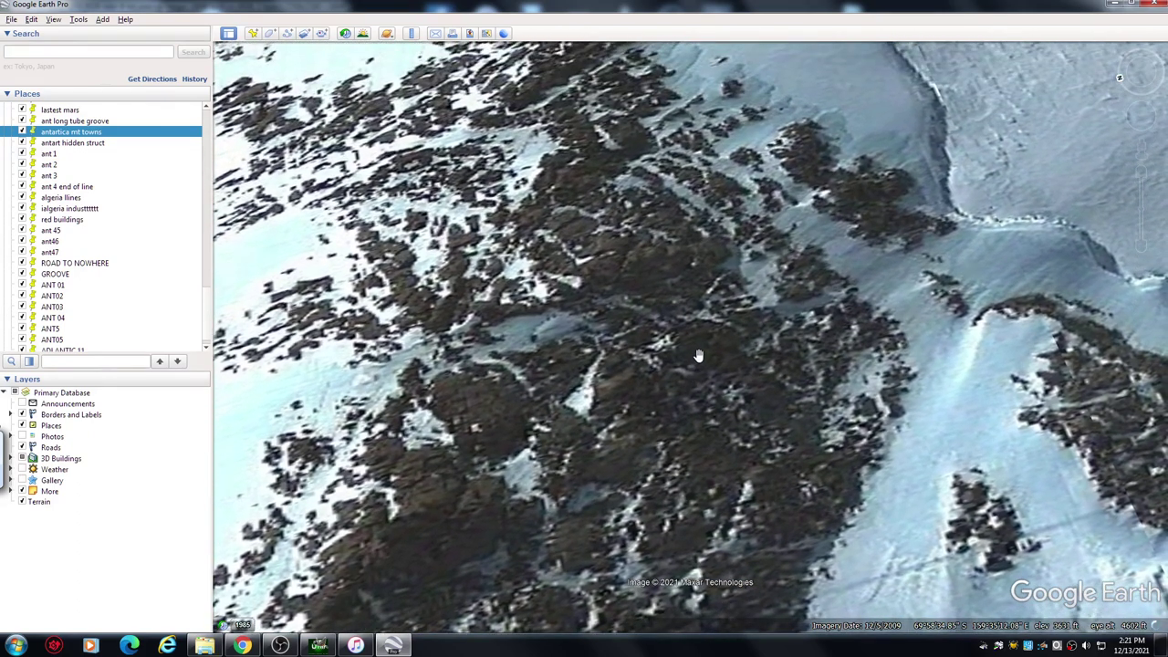
pyautogui.press('Down')
pyautogui.press('Down')
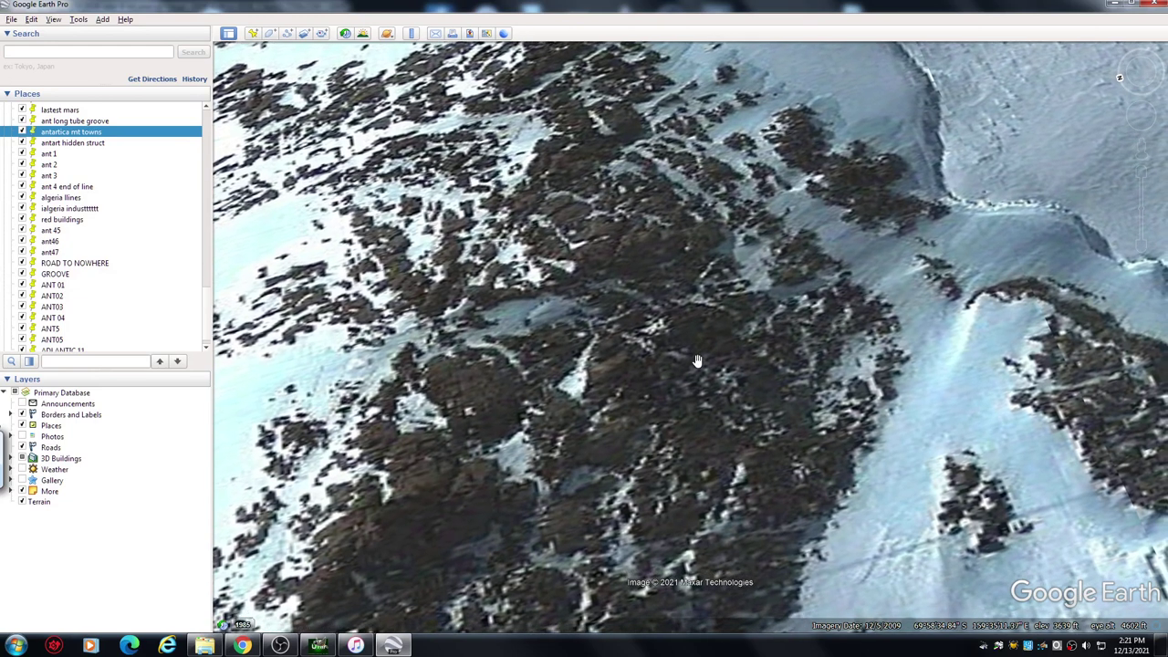
pyautogui.press('Down')
pyautogui.press('Down')
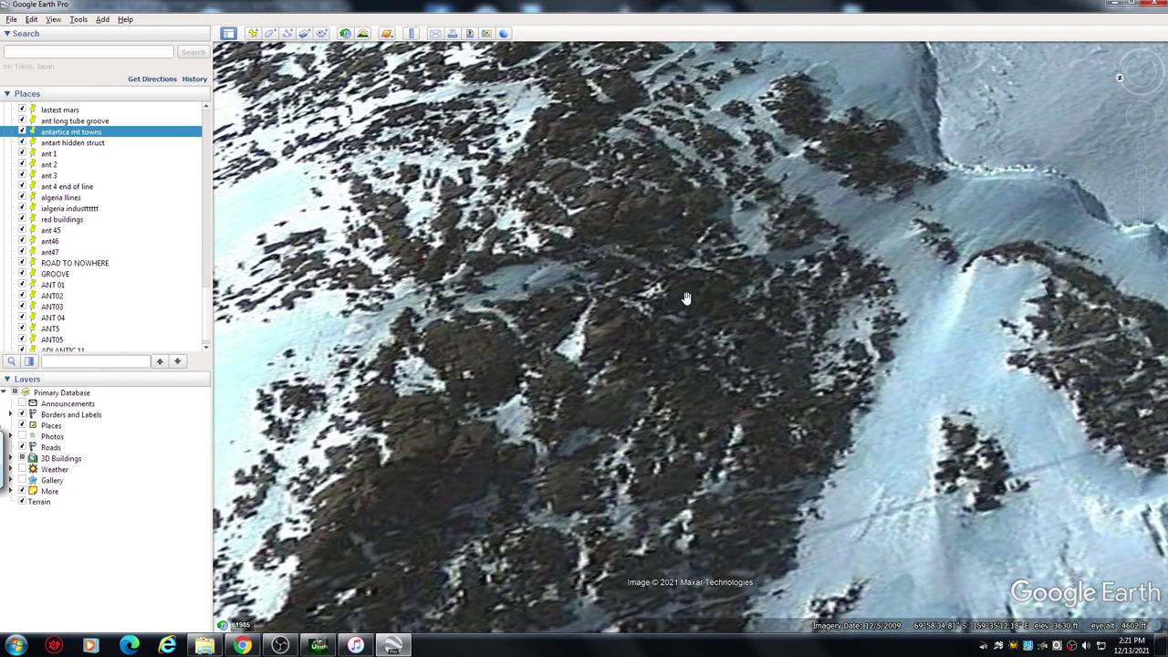
# Step: Examine the lower rock face and the open snow slope with small isolated outcrops beside it
pyautogui.moveTo(687, 293); pyautogui.dragTo(677, 303)
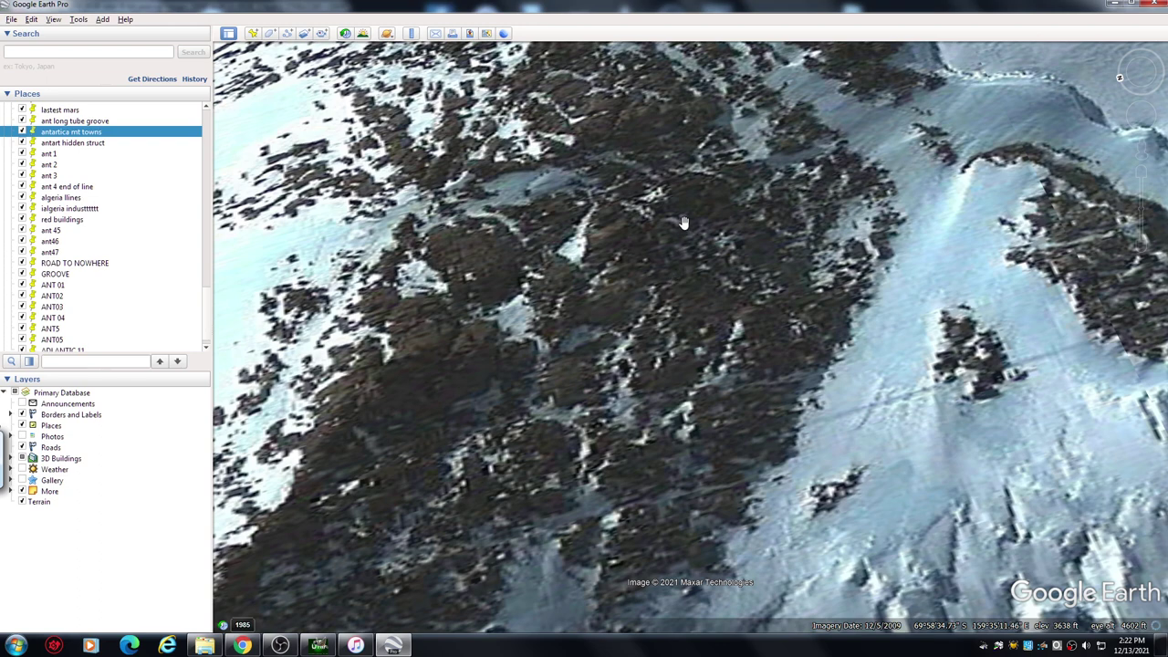
pyautogui.moveTo(676, 221); pyautogui.dragTo(677, 264)
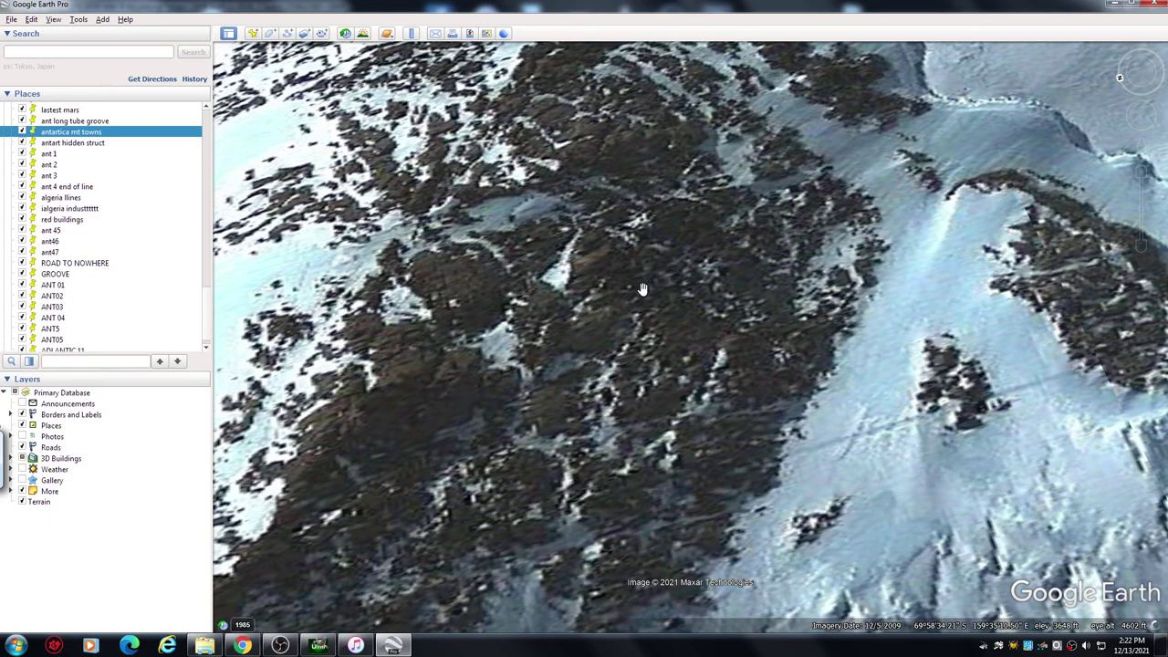
pyautogui.moveTo(658, 303)
pyautogui.mouseDown()
pyautogui.moveTo(666, 257)
pyautogui.moveTo(678, 311)
pyautogui.mouseUp()
pyautogui.moveTo(667, 252); pyautogui.dragTo(708, 173)
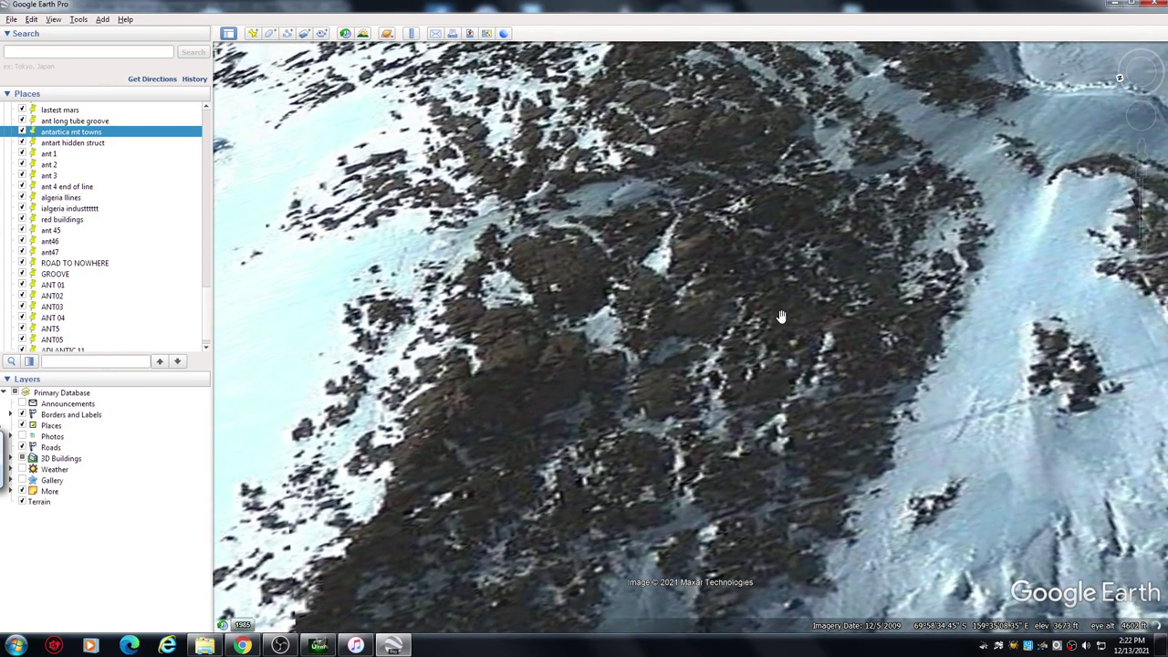
pyautogui.moveTo(781, 317); pyautogui.dragTo(742, 280)
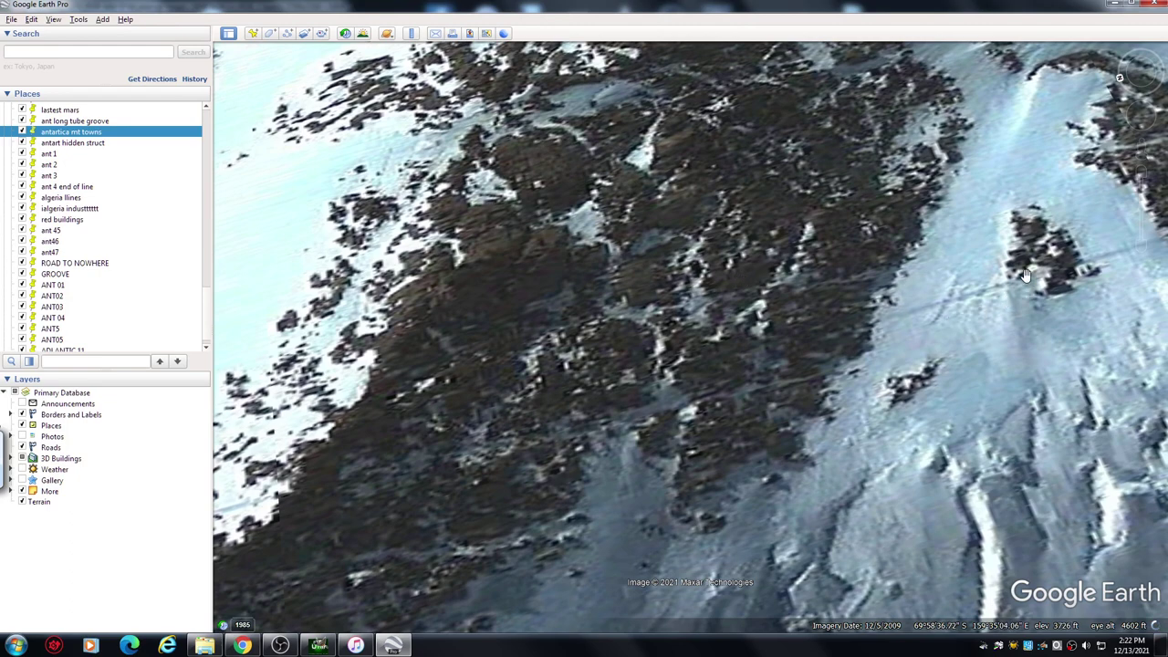
# Step: Examine the shadowed lower edge of the rock mass where it meets the bright snowfield and the thin blue line
pyautogui.moveTo(654, 354); pyautogui.dragTo(748, 292)
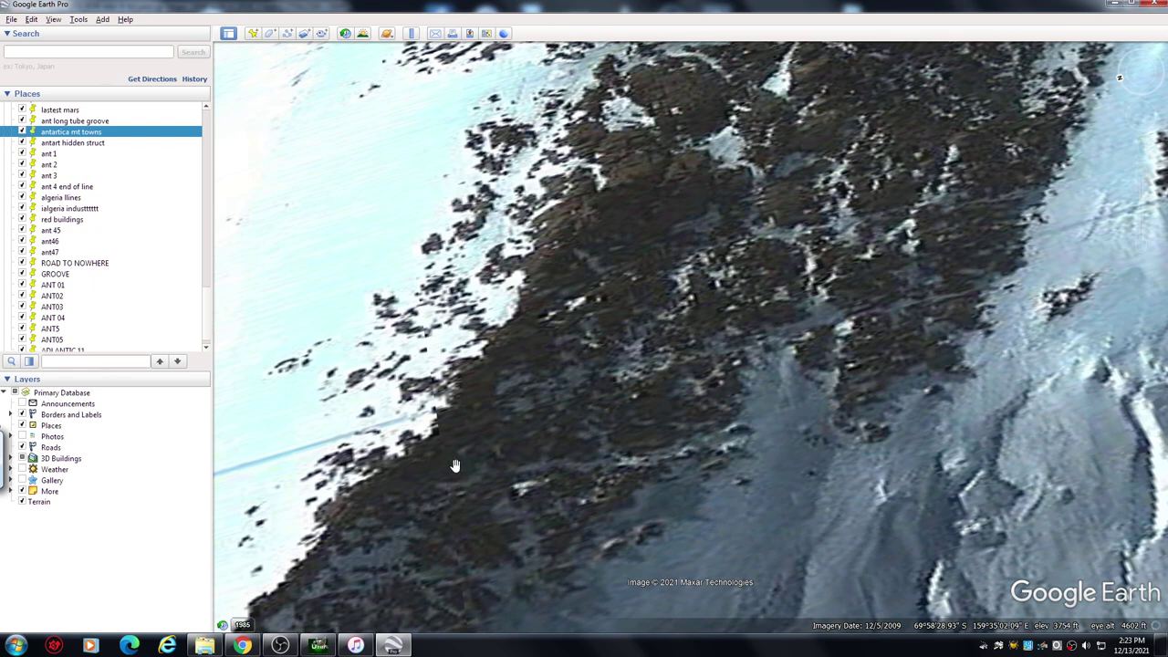
pyautogui.moveTo(449, 431); pyautogui.dragTo(474, 413)
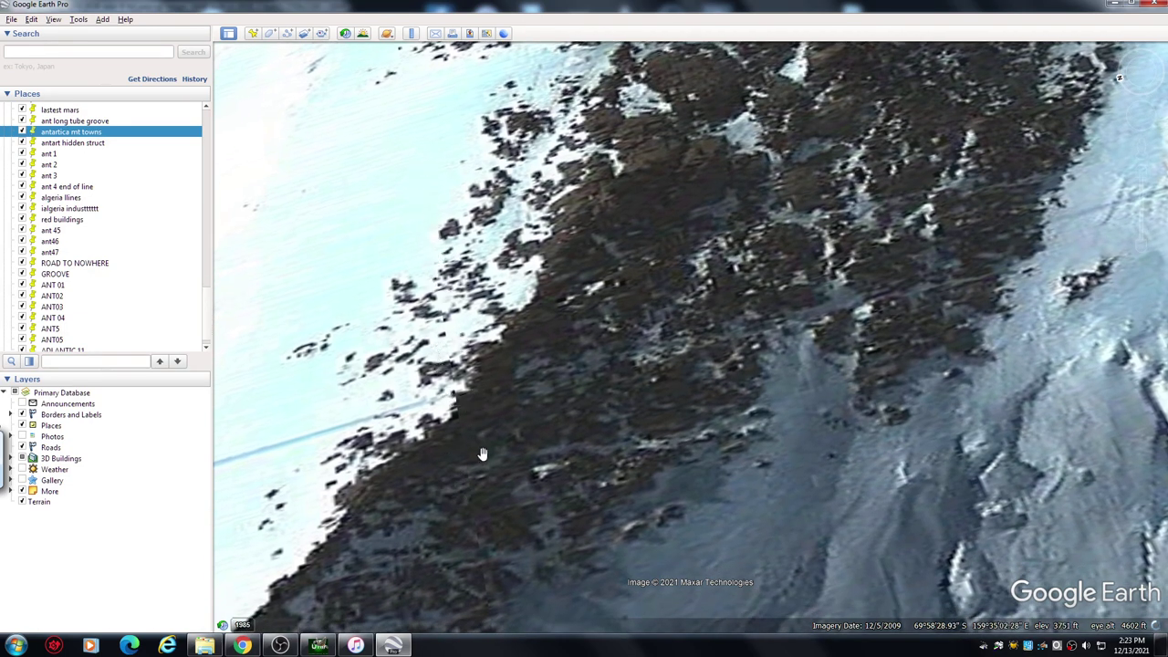
pyautogui.moveTo(488, 445); pyautogui.dragTo(469, 444)
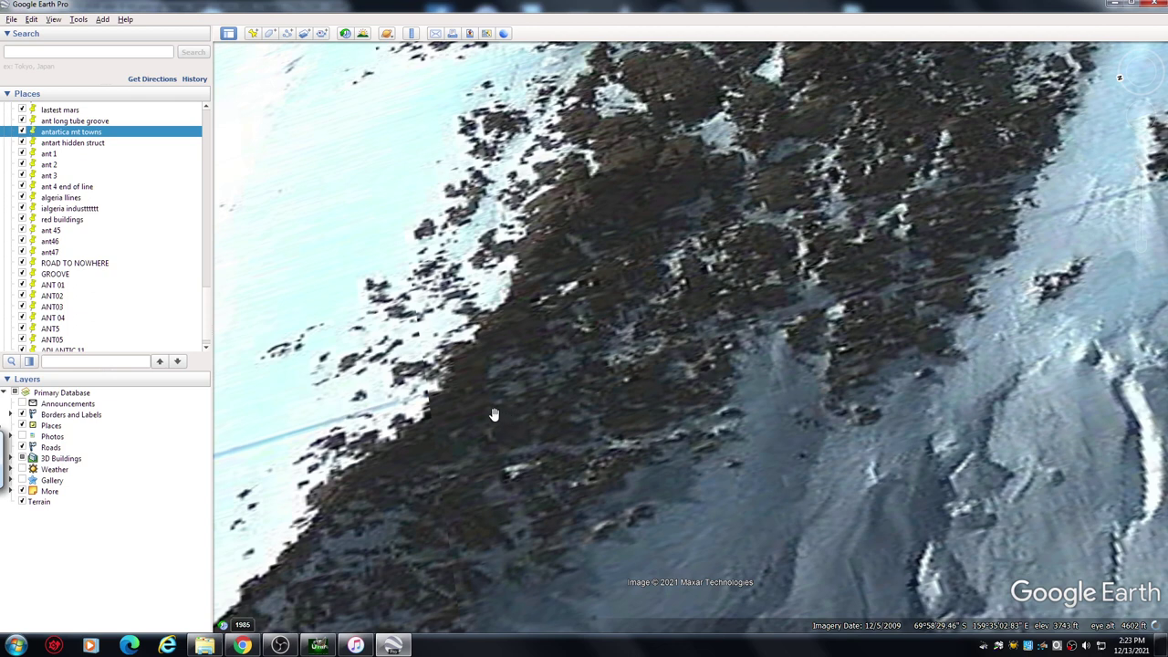
pyautogui.moveTo(455, 415); pyautogui.dragTo(485, 386)
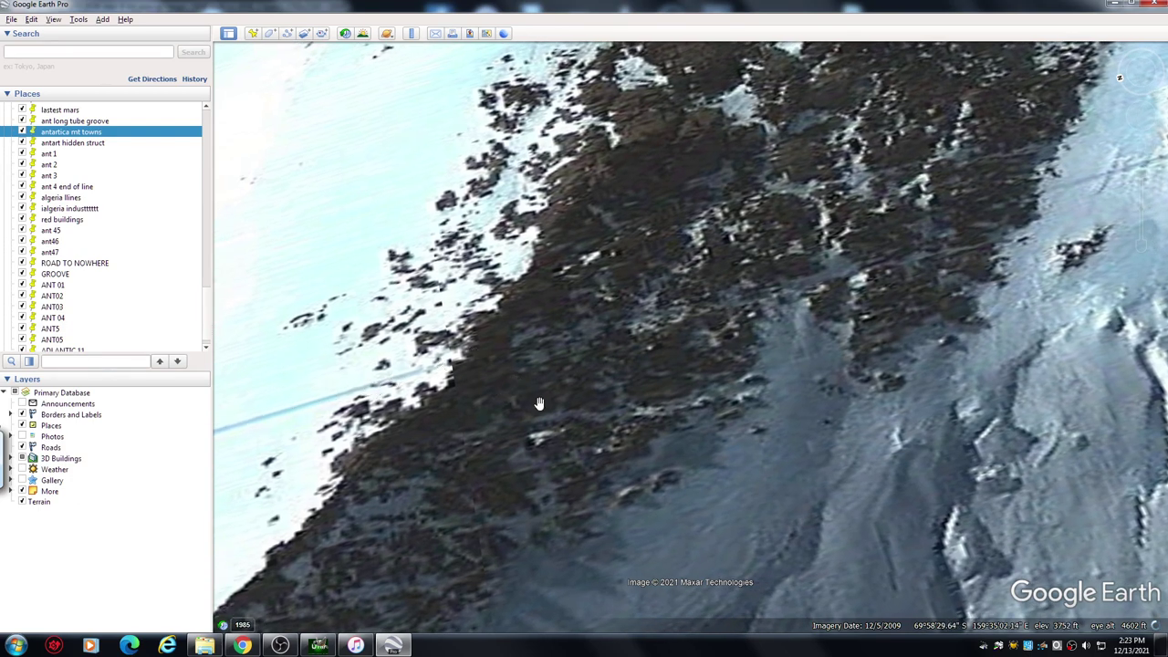
pyautogui.press('Down')
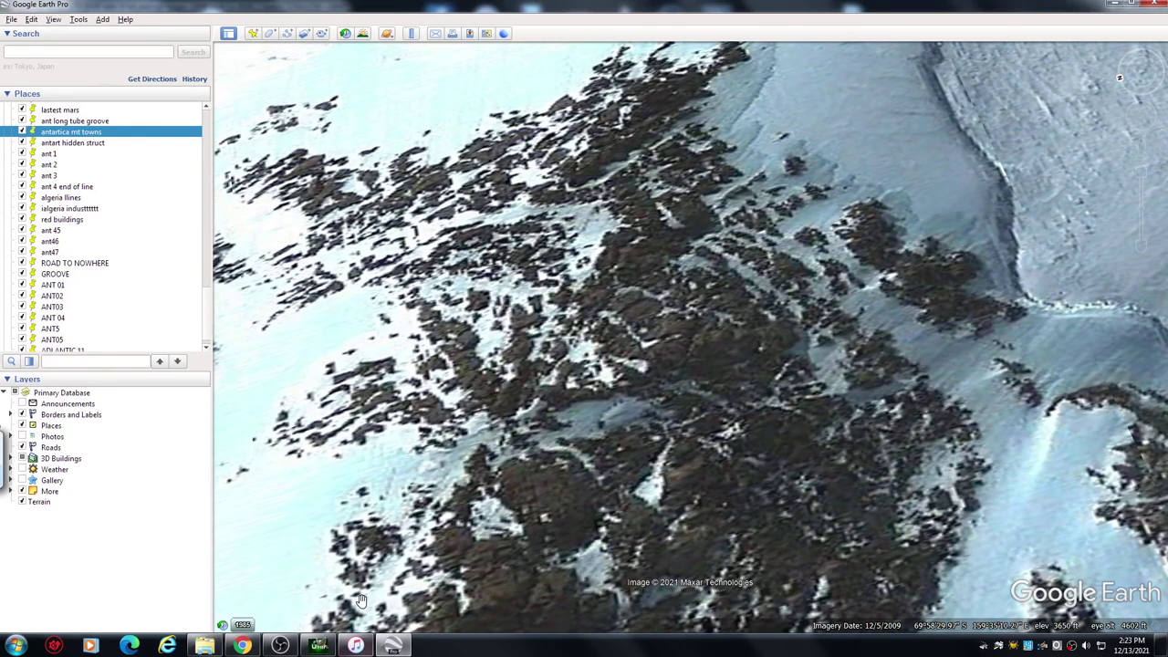
# Step: Switch to GIMP and display the entire "antartica town 1" image at 9.09% zoom
pyautogui.click(319, 646)
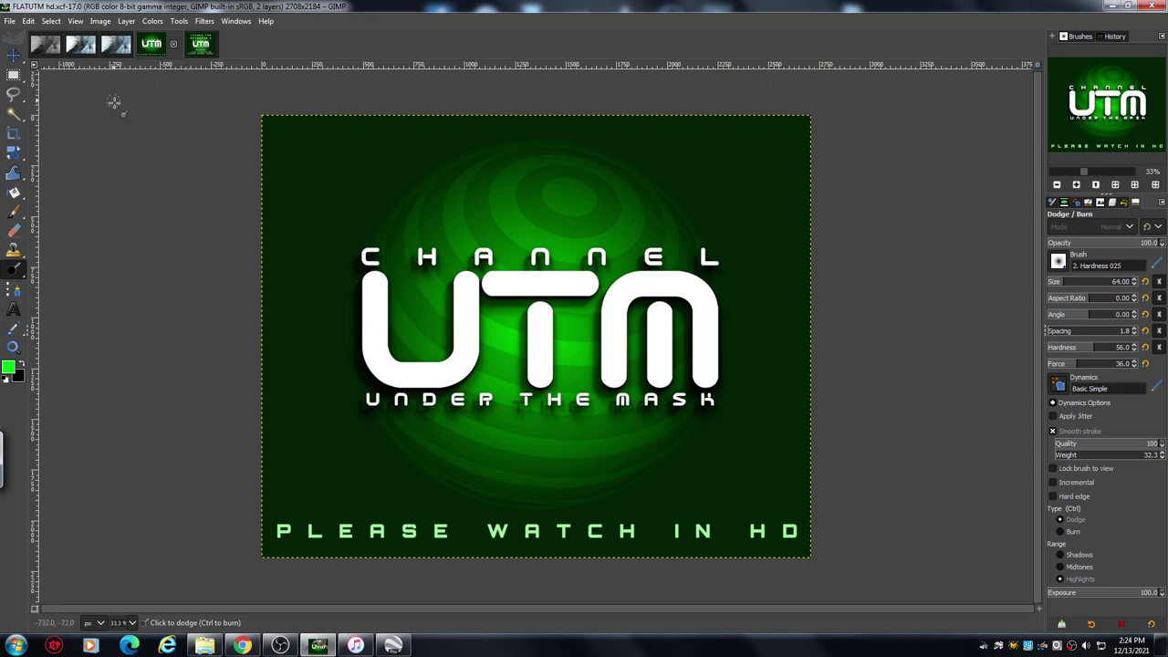
pyautogui.click(78, 47)
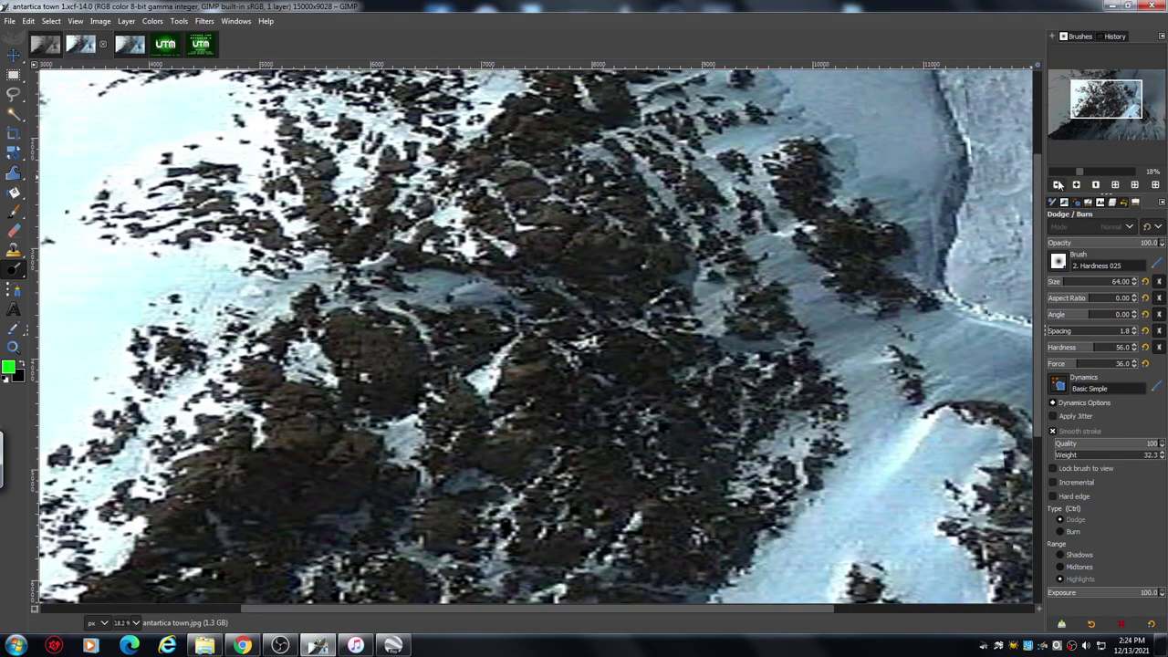
pyautogui.click(1058, 185)
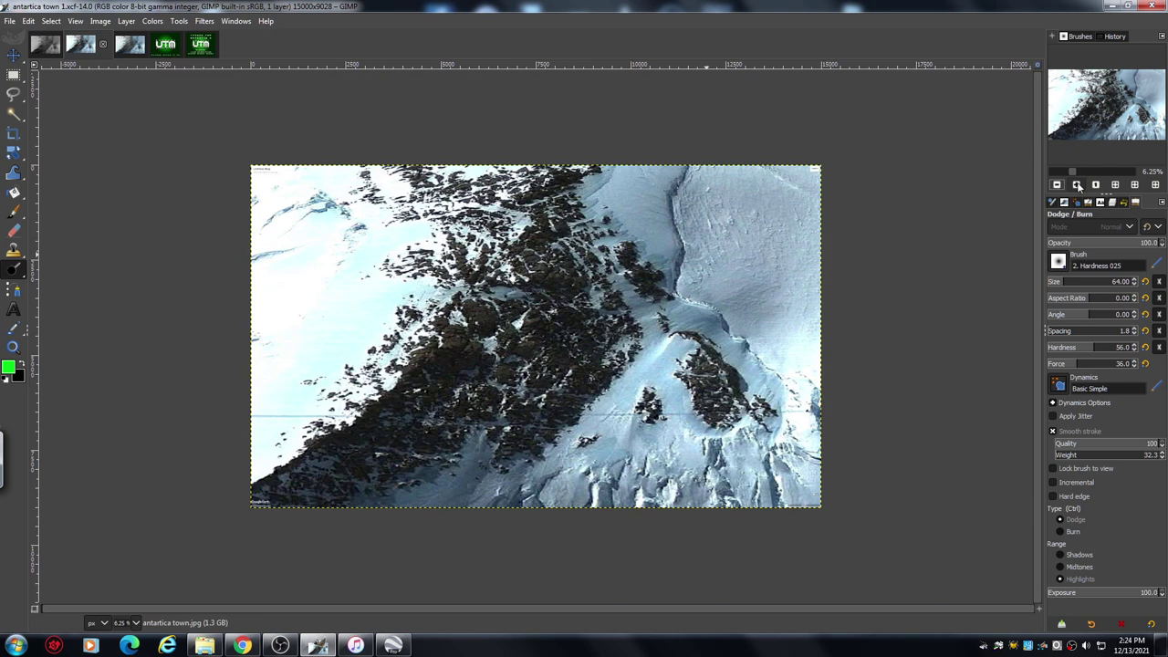
pyautogui.click(1076, 185)
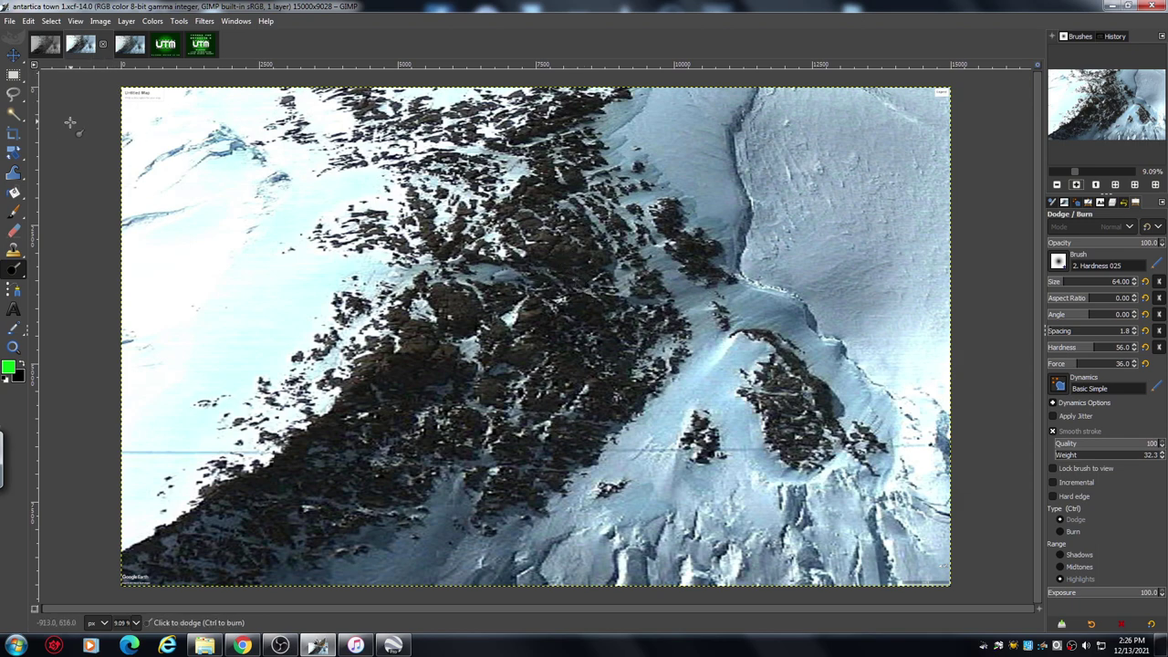
# Step: Bring up the "antartica town 1 bw" image, inspect its upper rock area at 25% zoom, and display its layers
pyautogui.click(132, 47)
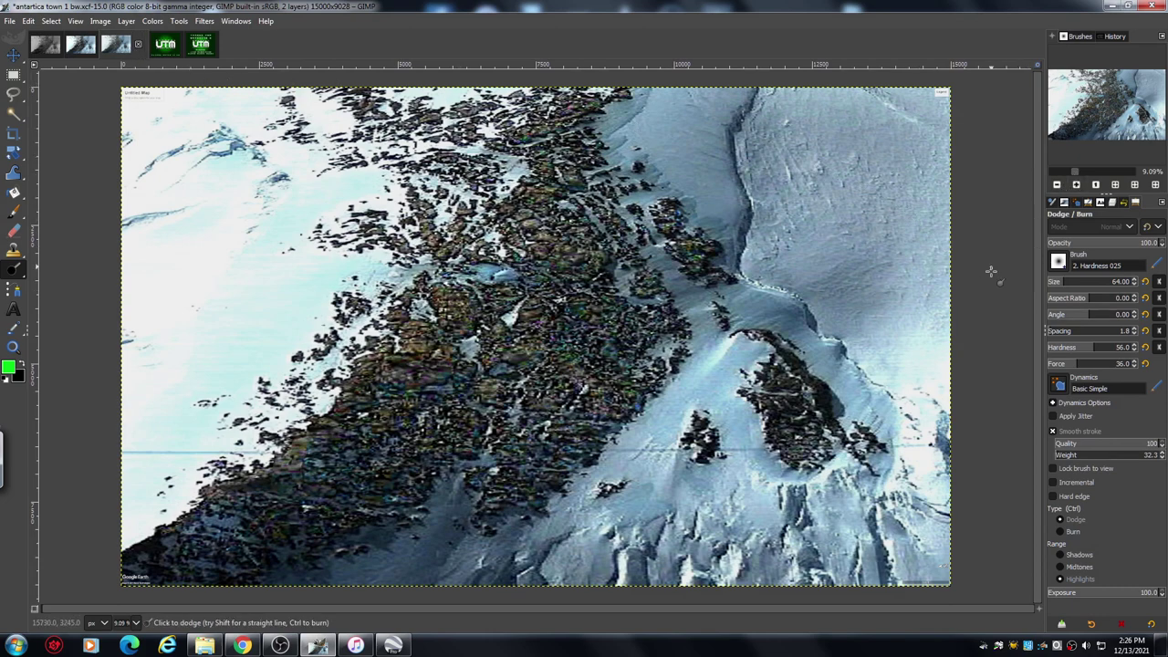
pyautogui.scroll(3, 1102, 103)
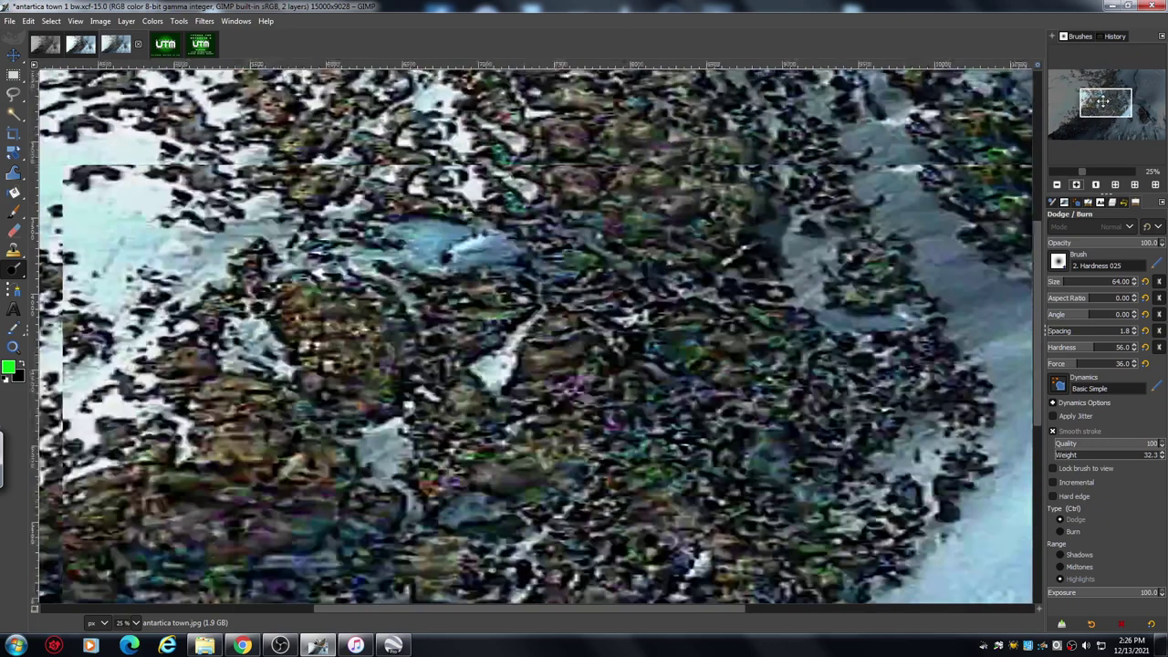
pyautogui.moveTo(1102, 102)
pyautogui.mouseDown()
pyautogui.moveTo(1100, 71)
pyautogui.moveTo(1102, 85)
pyautogui.mouseUp()
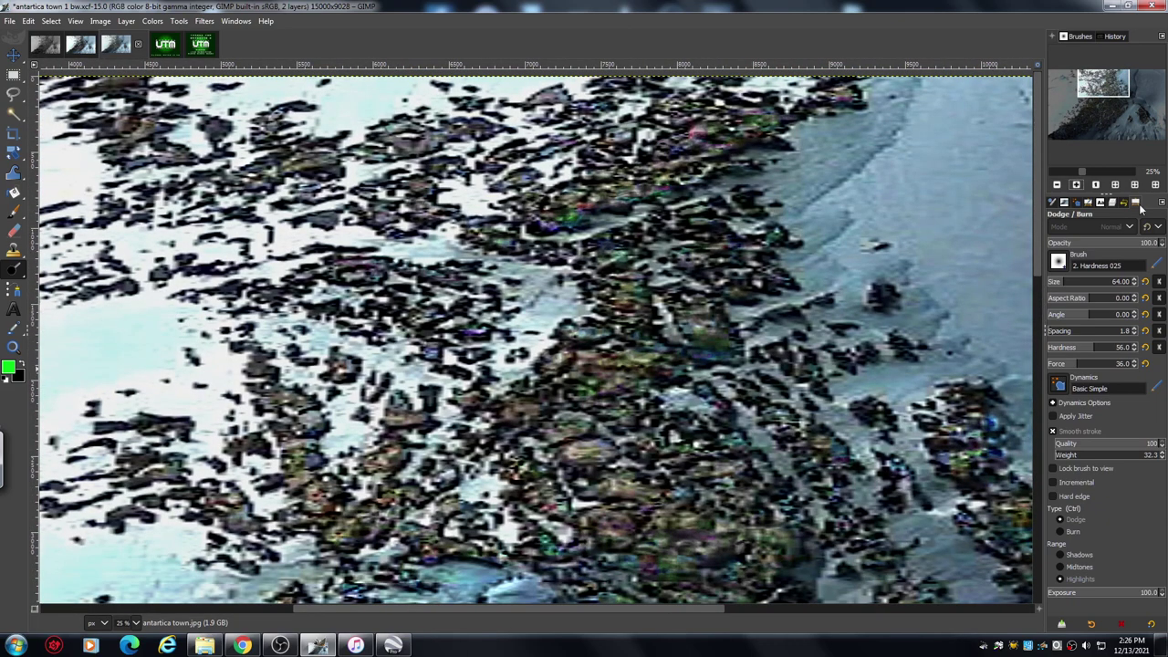
pyautogui.click(1112, 203)
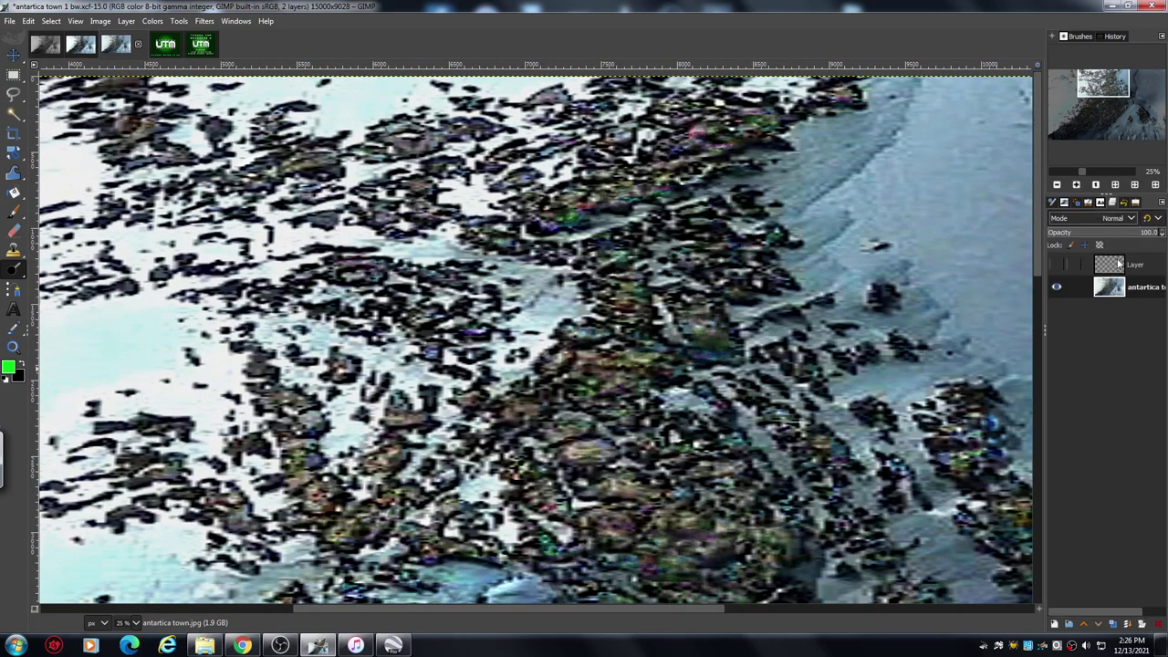
# Step: Show the green outline layer briefly over the rocks, hide it again, and display the image's undo history
pyautogui.click(1057, 264)
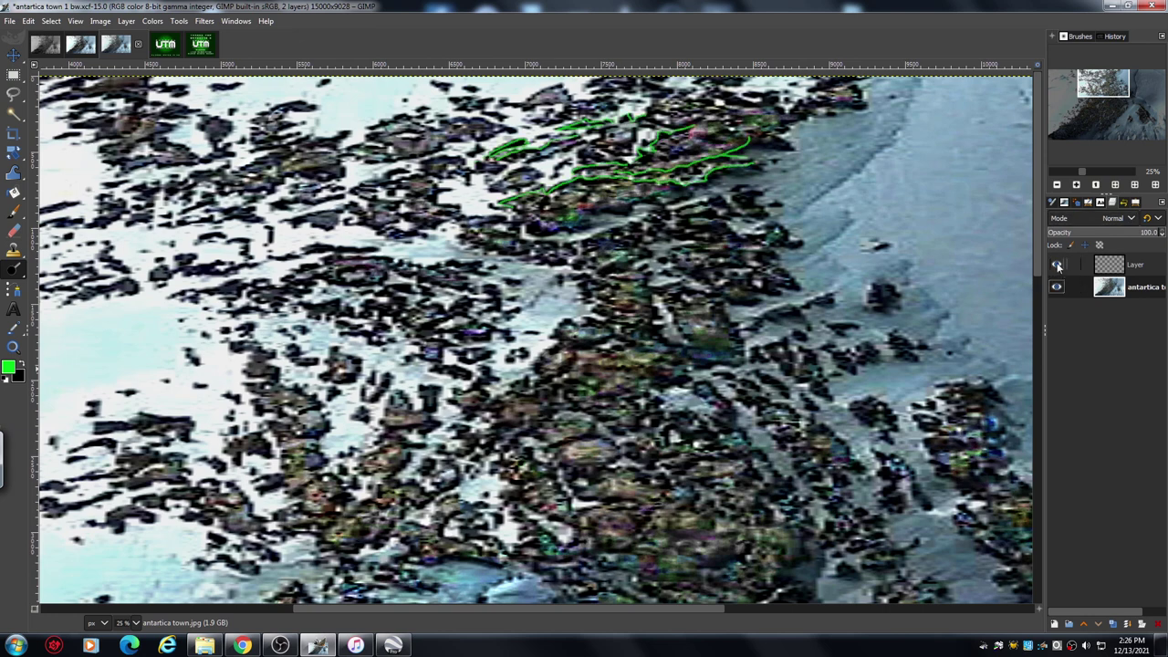
pyautogui.click(1057, 264)
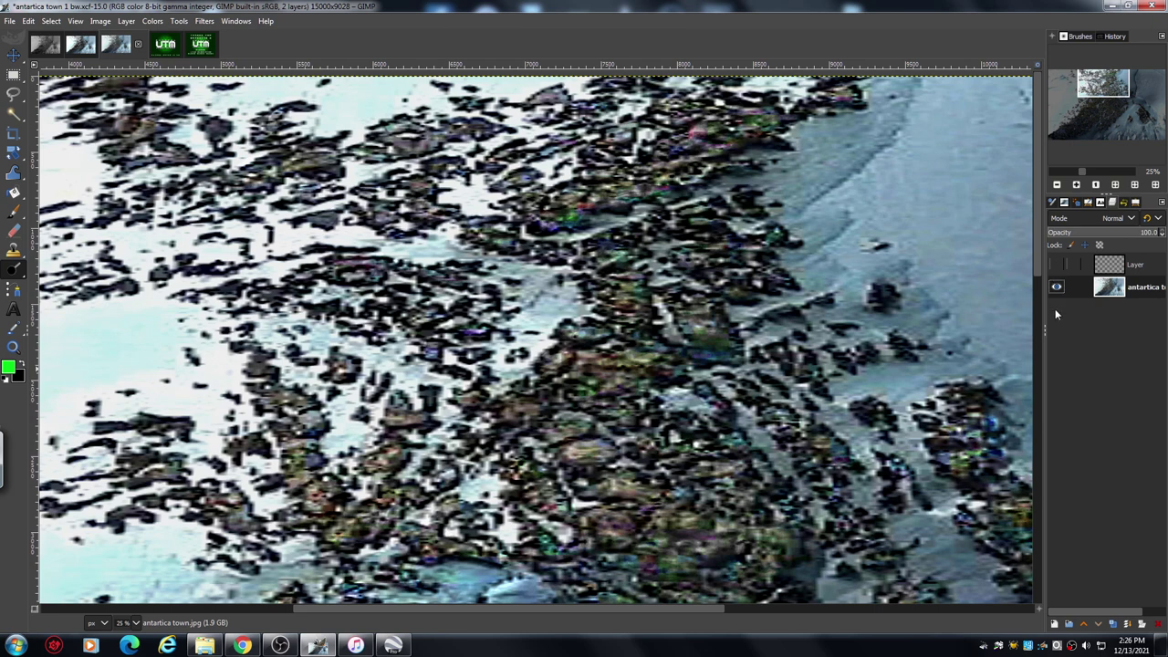
pyautogui.click(1123, 202)
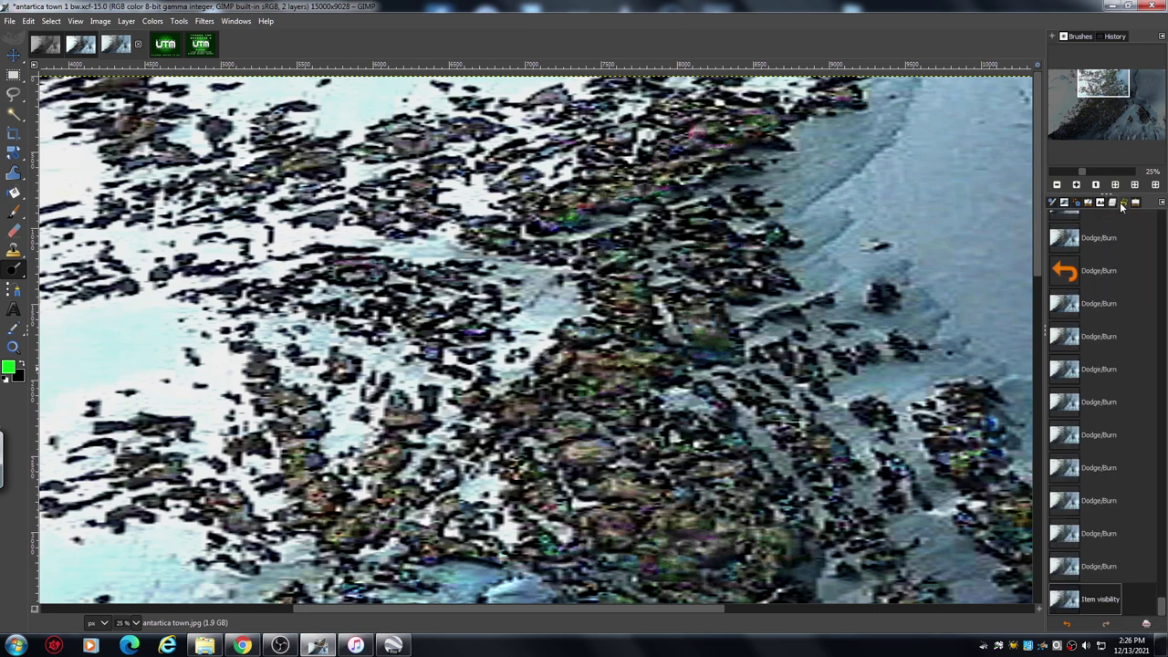
# Step: Activate the Paintbrush for the upper rock area and set its brush size to 11
pyautogui.click(14, 209)
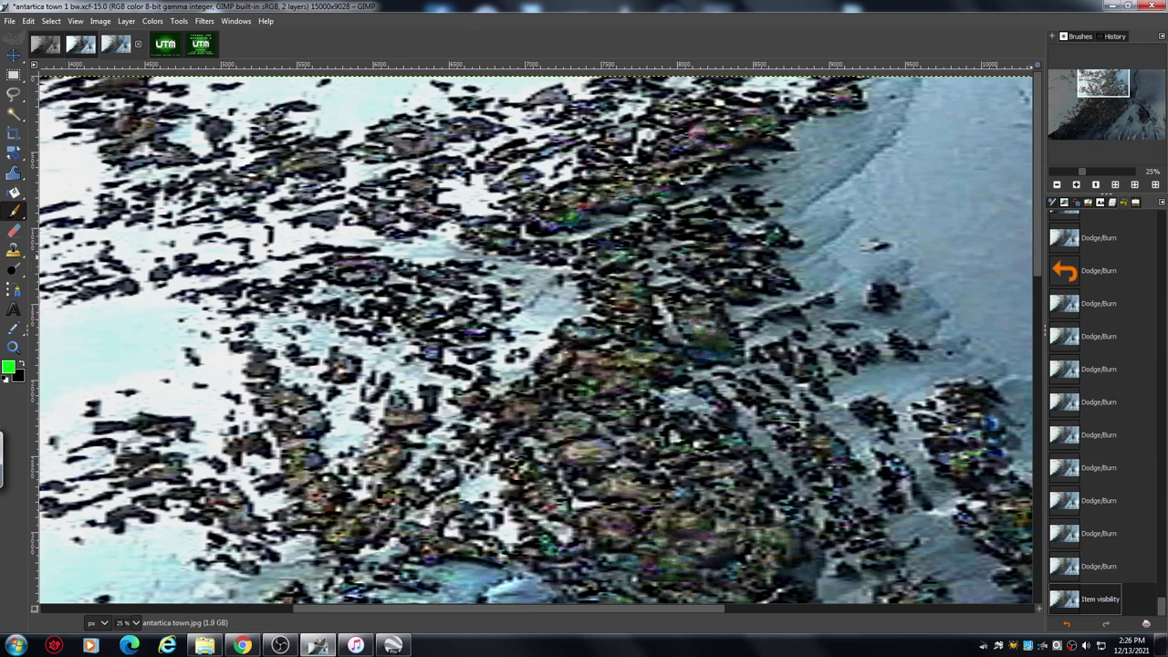
pyautogui.click(1077, 184)
pyautogui.moveTo(1104, 84); pyautogui.dragTo(1113, 77)
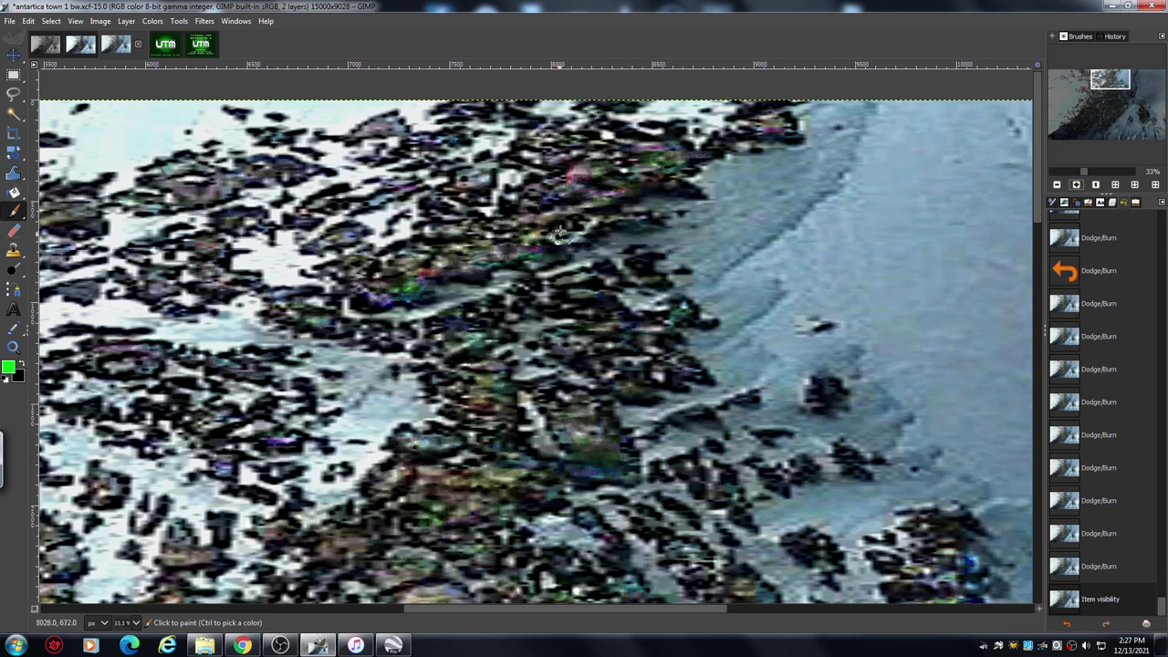
pyautogui.click(1136, 203)
pyautogui.moveTo(1075, 169)
pyautogui.mouseDown()
pyautogui.moveTo(902, 235)
pyautogui.moveTo(980, 255)
pyautogui.moveTo(1140, 203)
pyautogui.mouseUp()
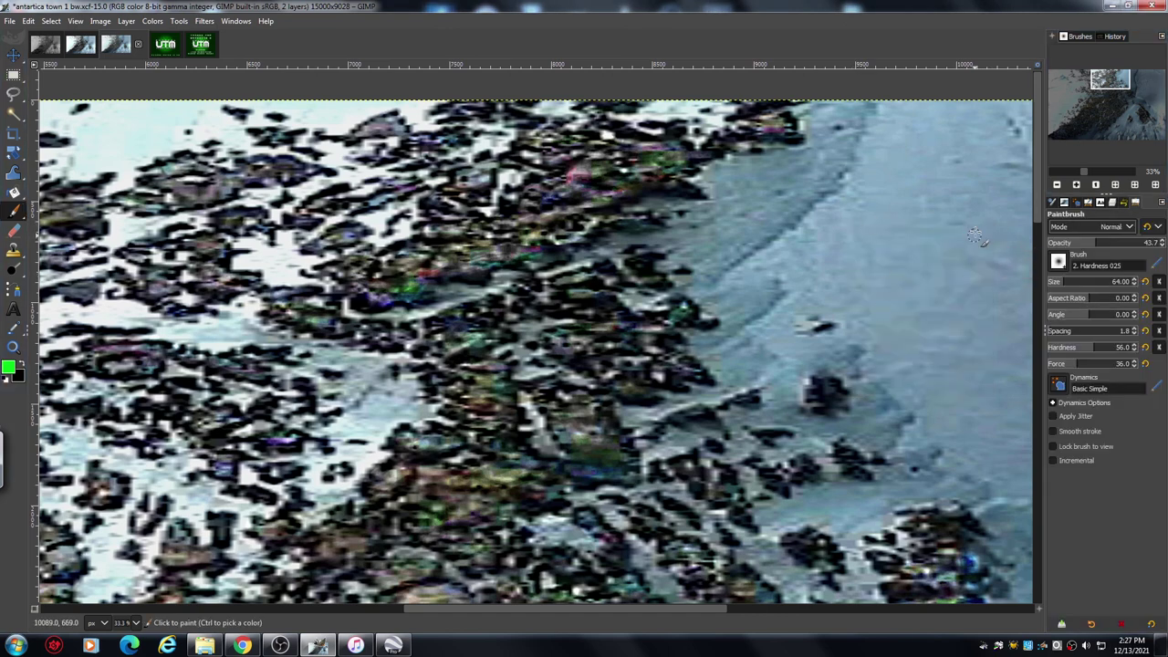
pyautogui.click(1054, 283)
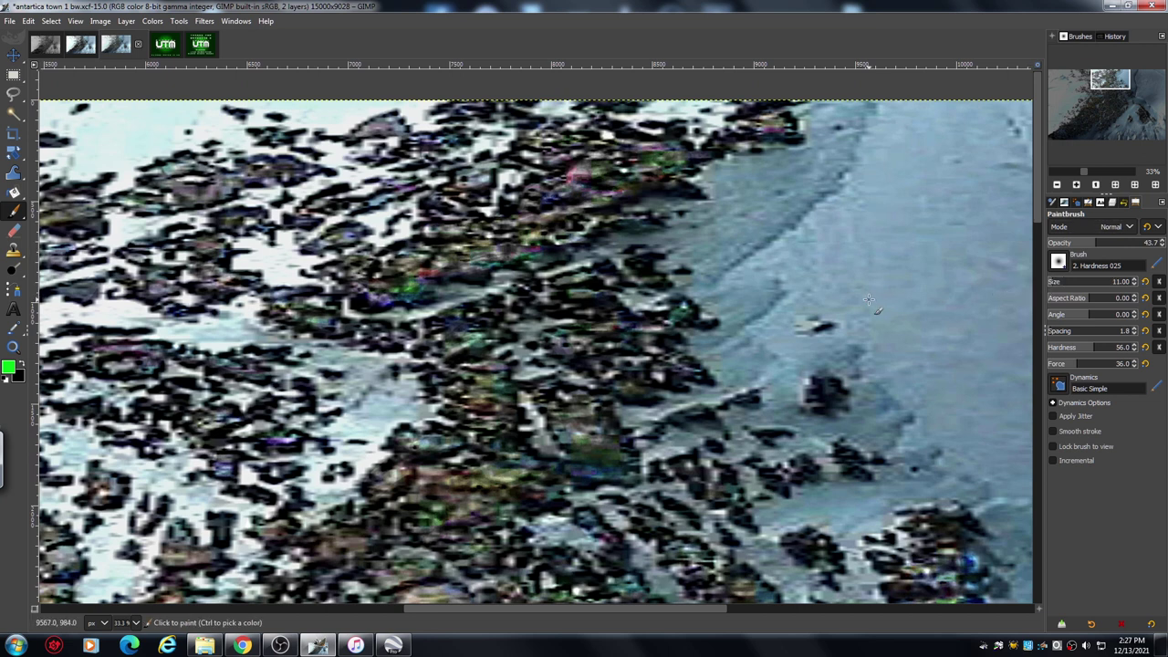
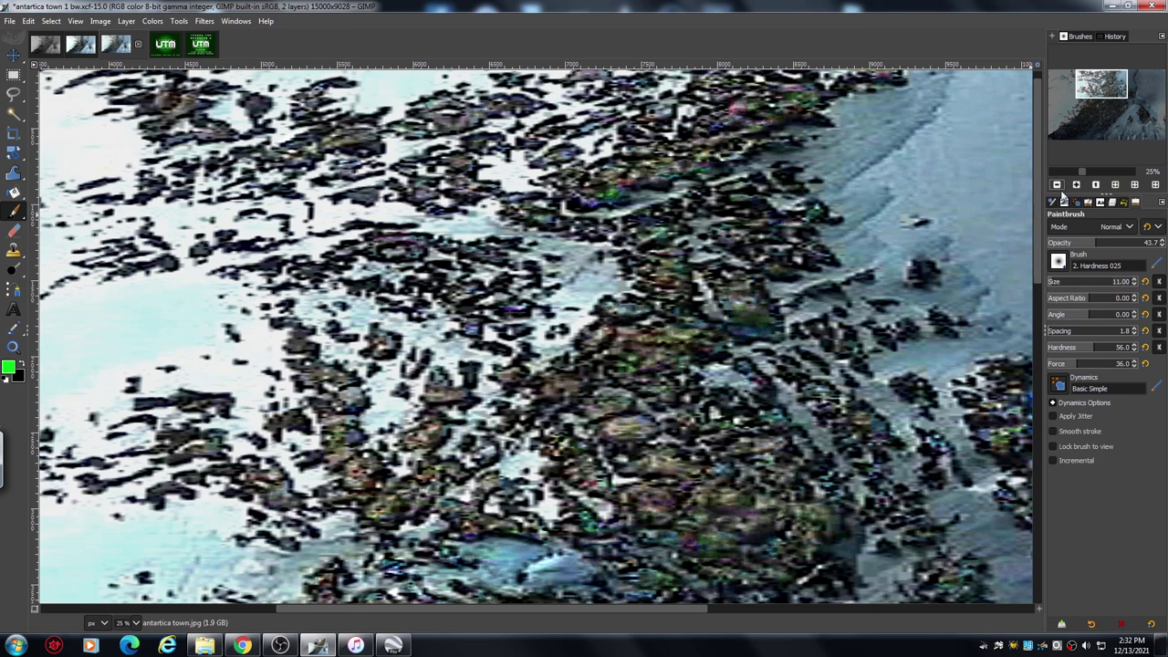
# Step: Examine the upper rock slope and the adjoining blue-grey snow in the colour image at 25% zoom
pyautogui.scroll(-2, 1037, 228)
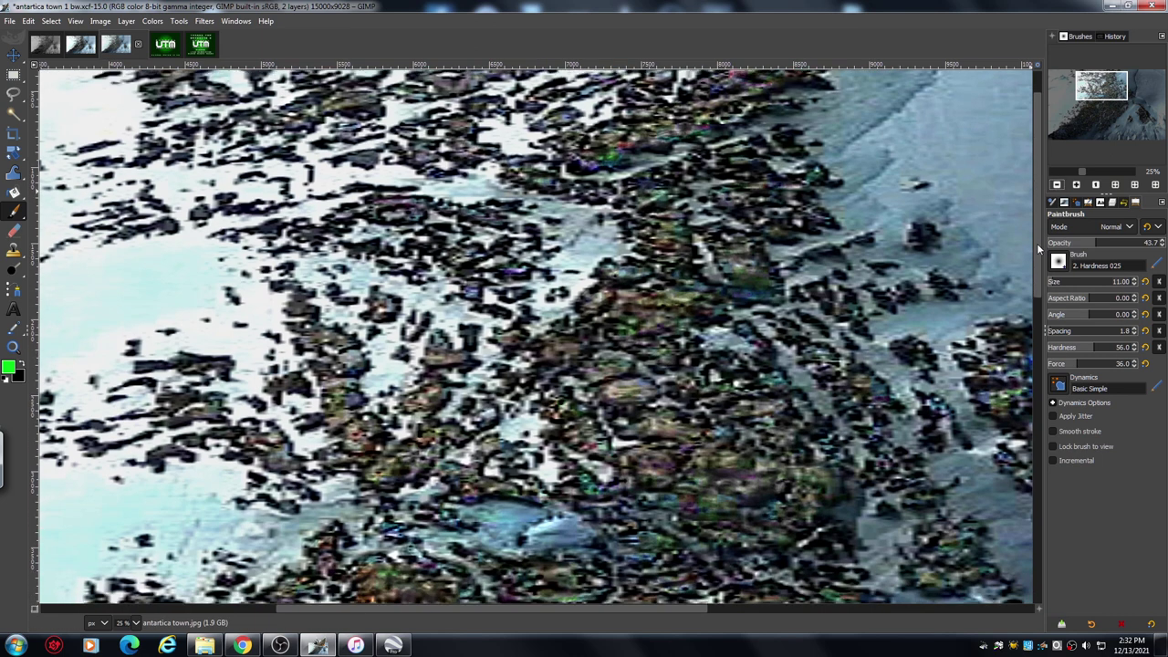
pyautogui.scroll(-1, 1037, 251)
pyautogui.scroll(-2, 1037, 253)
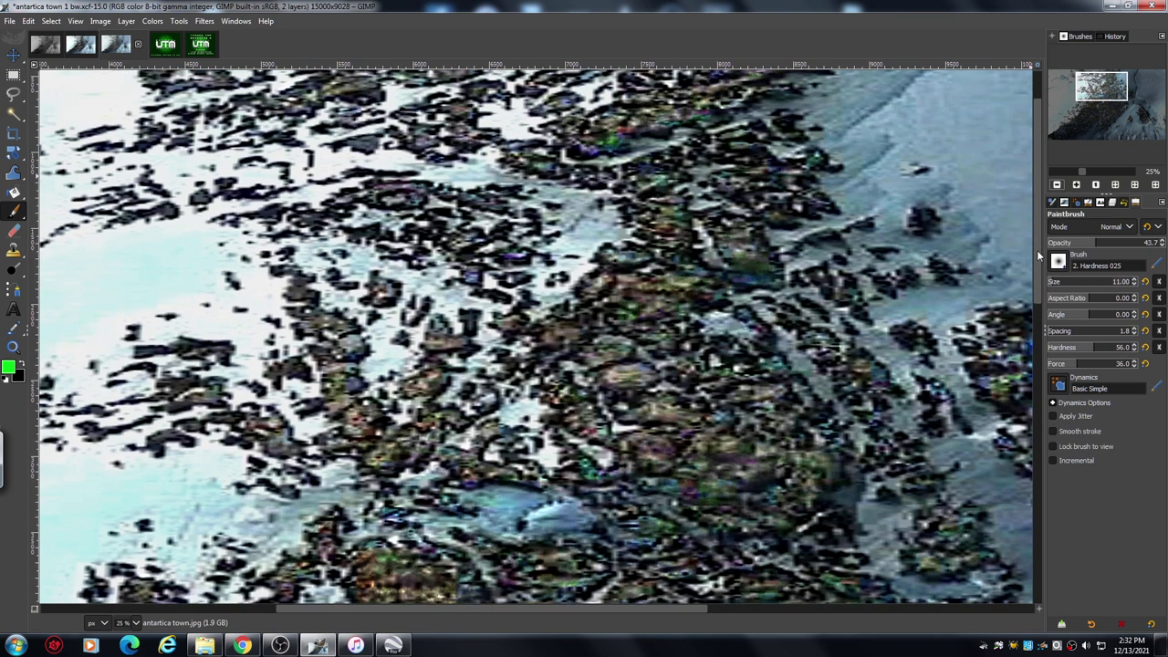
pyautogui.scroll(4, 1037, 258)
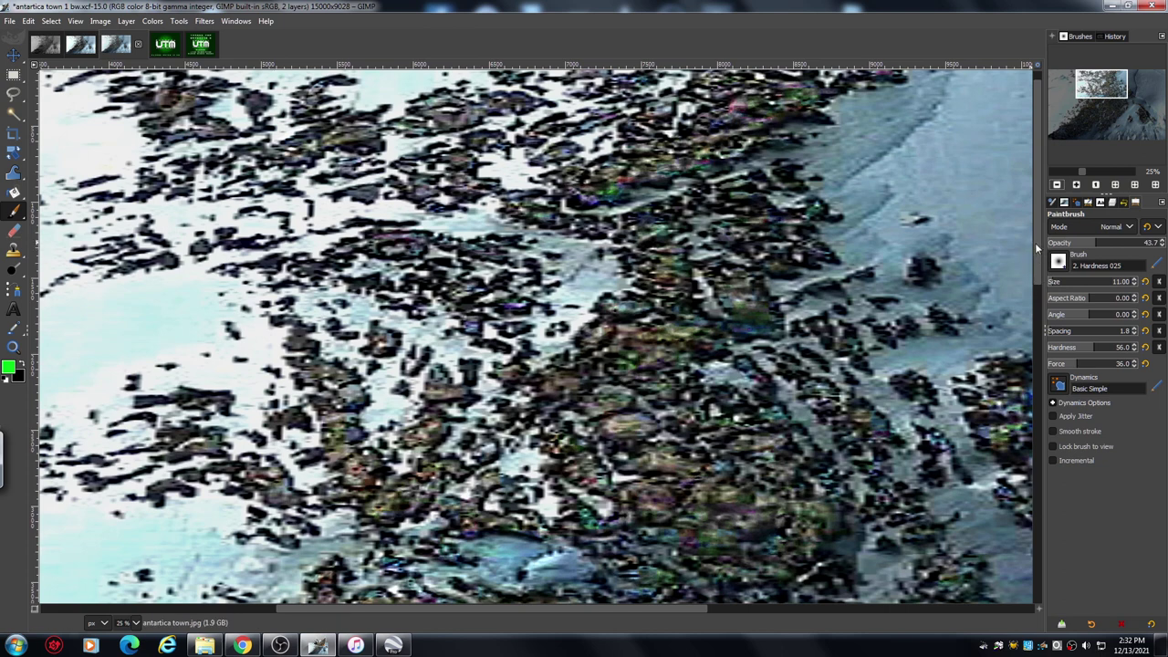
pyautogui.scroll(-3, 1036, 257)
pyautogui.scroll(4, 1037, 258)
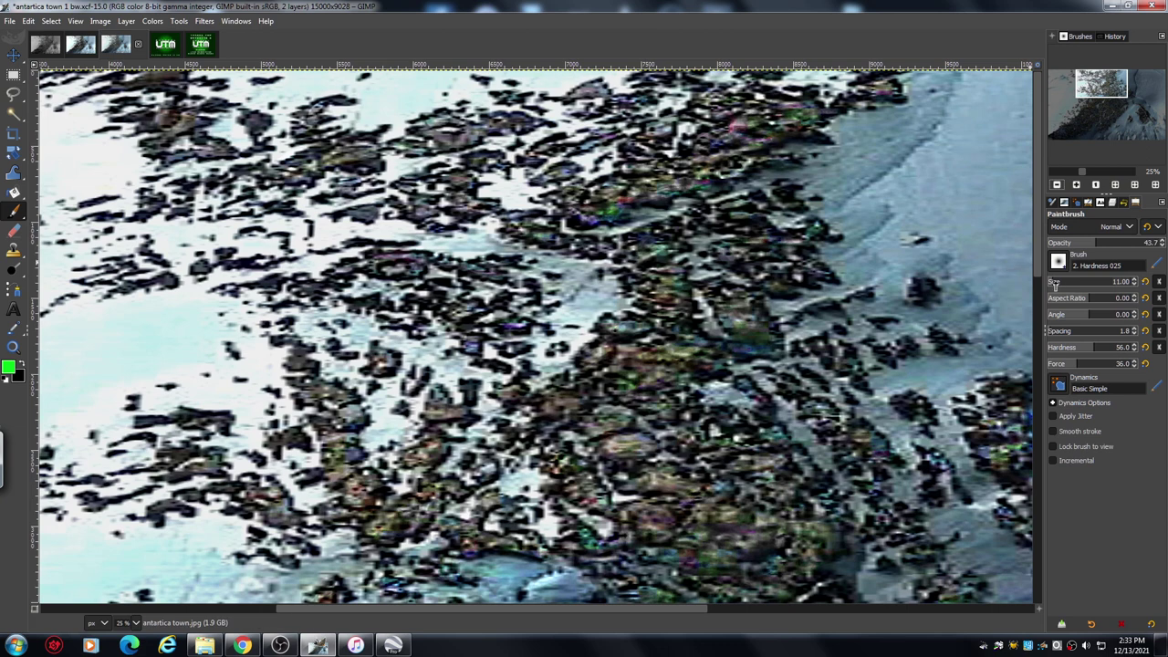
pyautogui.moveTo(1038, 262)
pyautogui.mouseDown()
pyautogui.moveTo(1038, 289)
pyautogui.moveTo(1040, 257)
pyautogui.mouseUp()
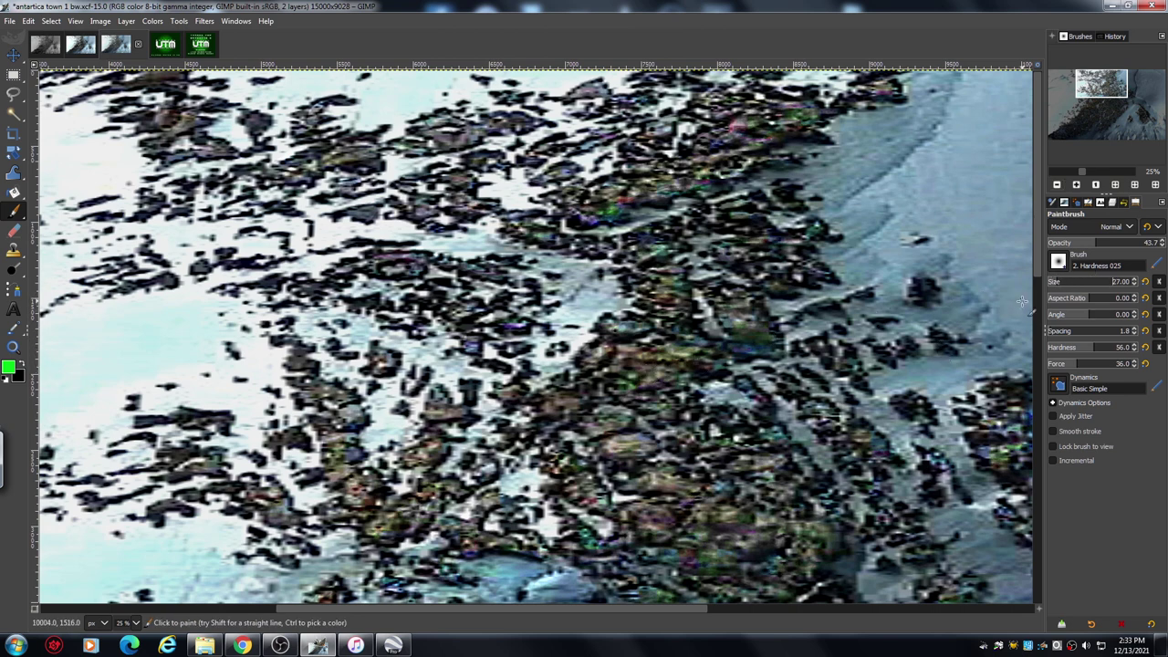
# Step: Activate the Dodge/Burn tool and inspect the central rocks around the pale blue snow patch at up to 50% zoom
pyautogui.click(14, 269)
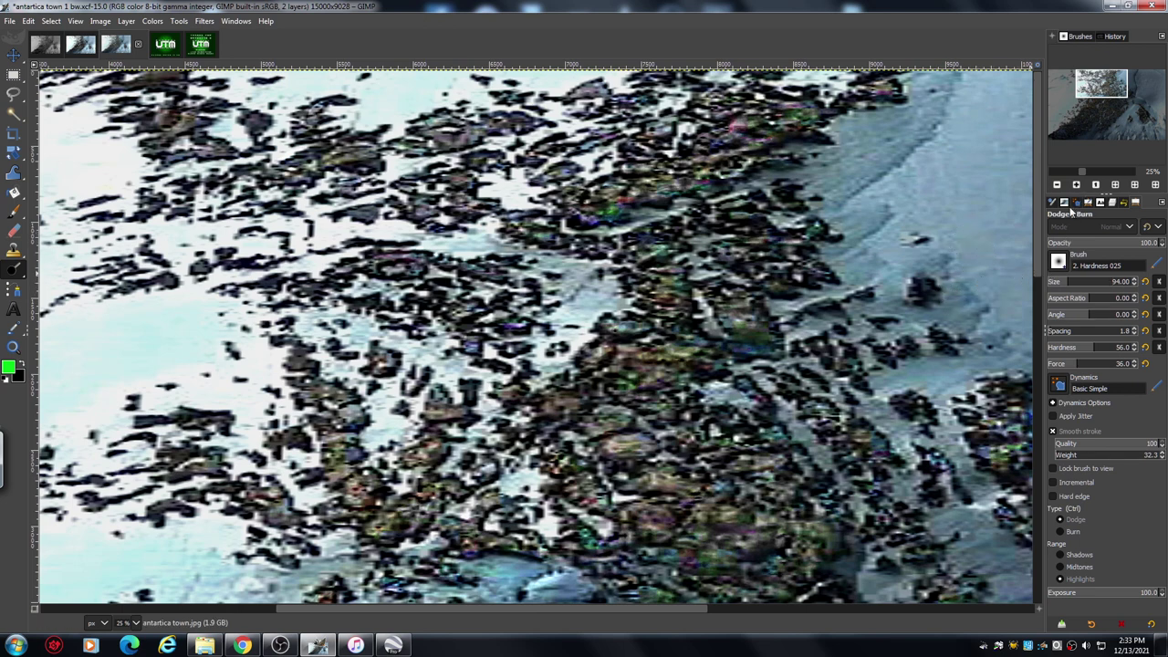
pyautogui.moveTo(1037, 226); pyautogui.dragTo(1037, 290)
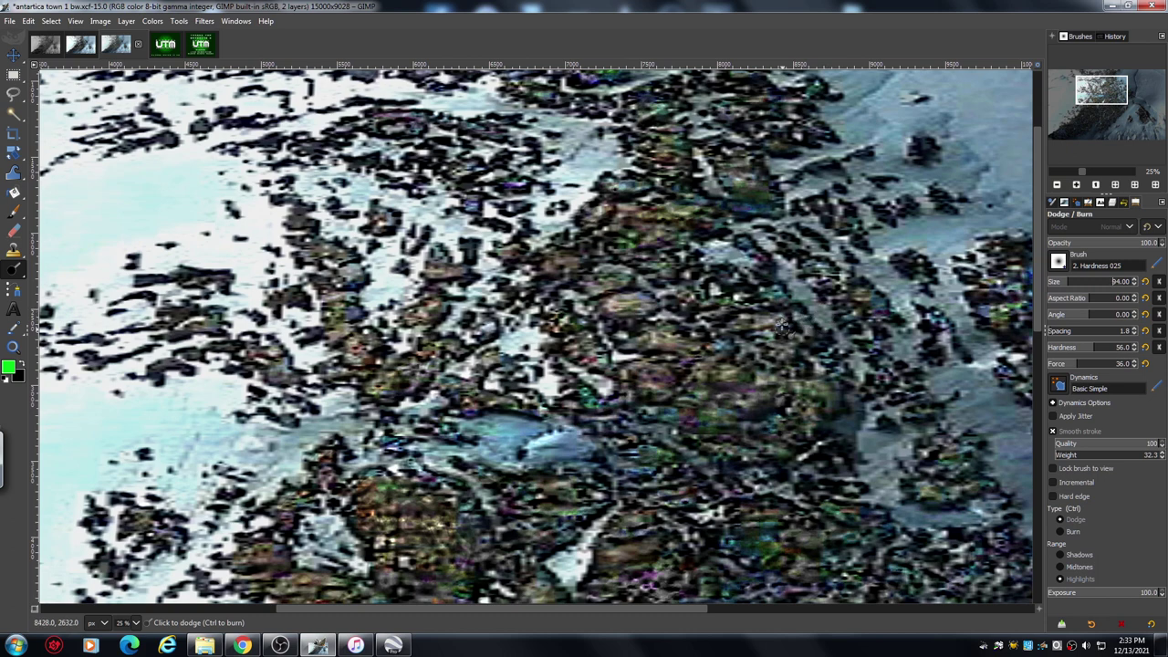
pyautogui.moveTo(627, 608); pyautogui.dragTo(655, 609)
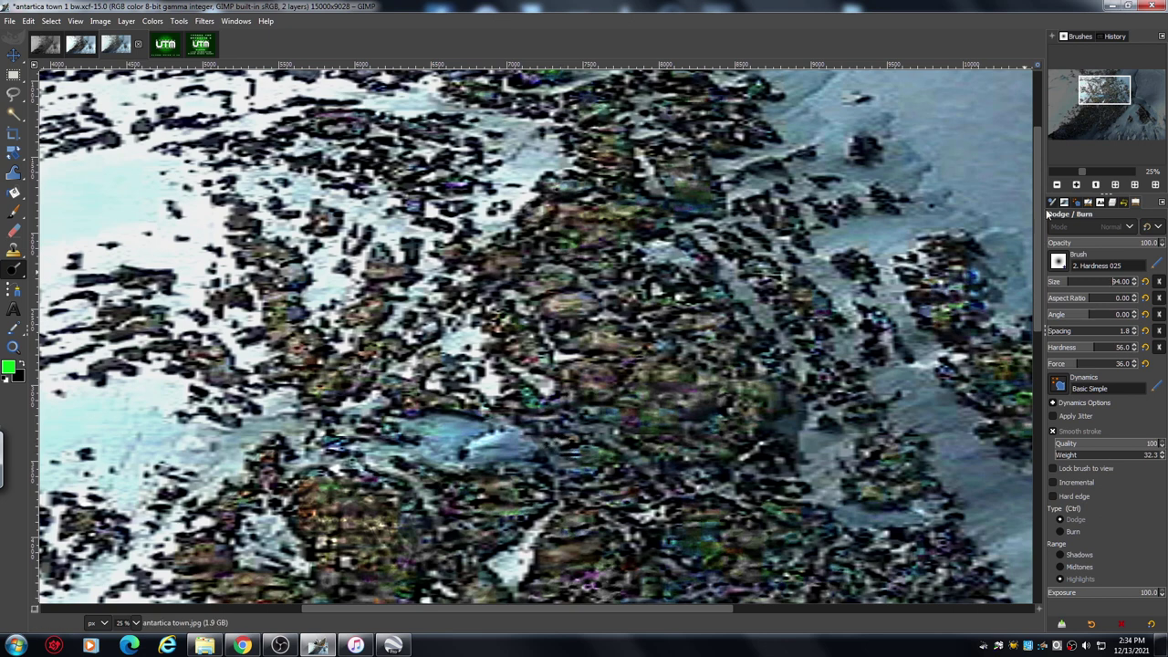
pyautogui.moveTo(1035, 246); pyautogui.dragTo(1034, 291)
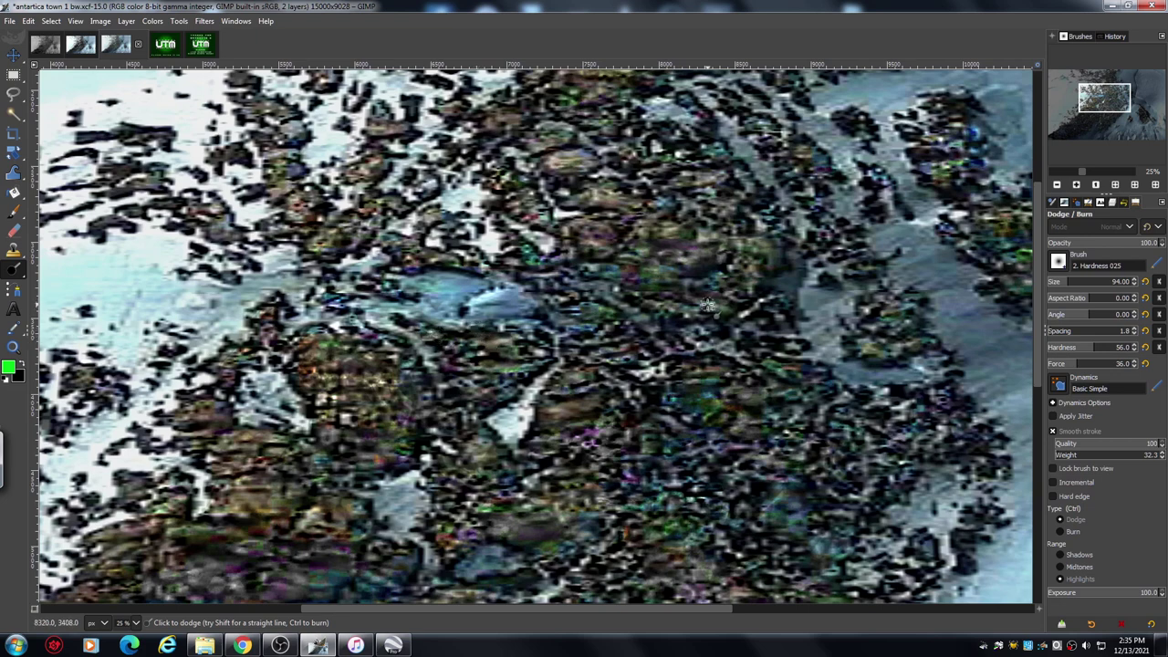
pyautogui.click(1076, 185)
pyautogui.click(1075, 185)
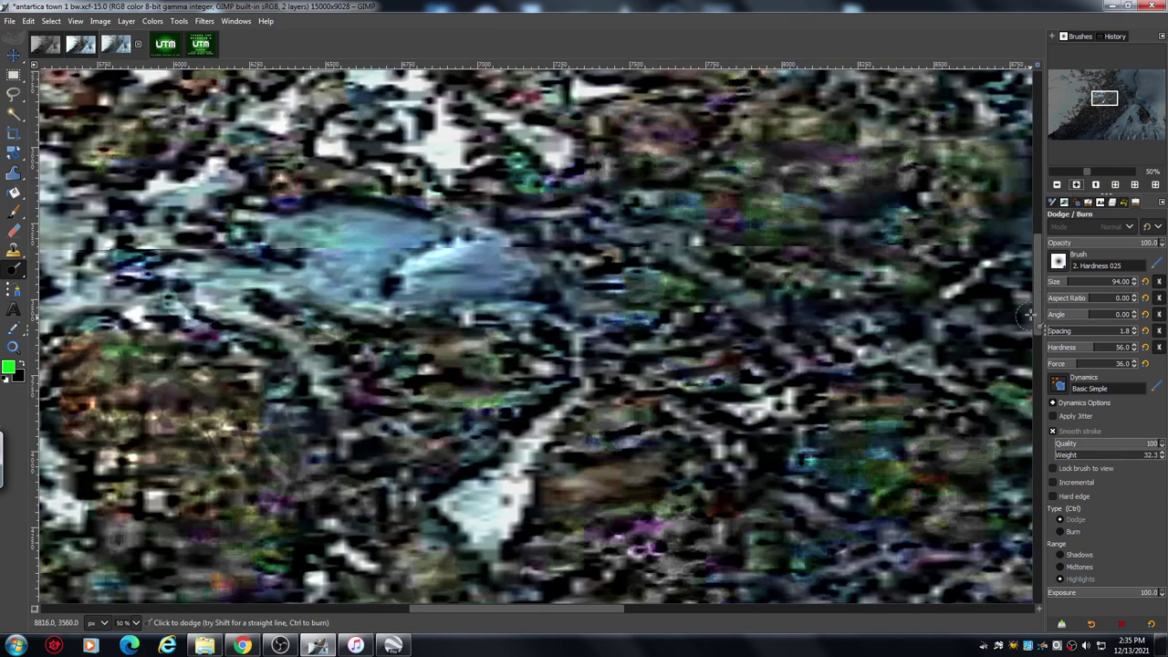
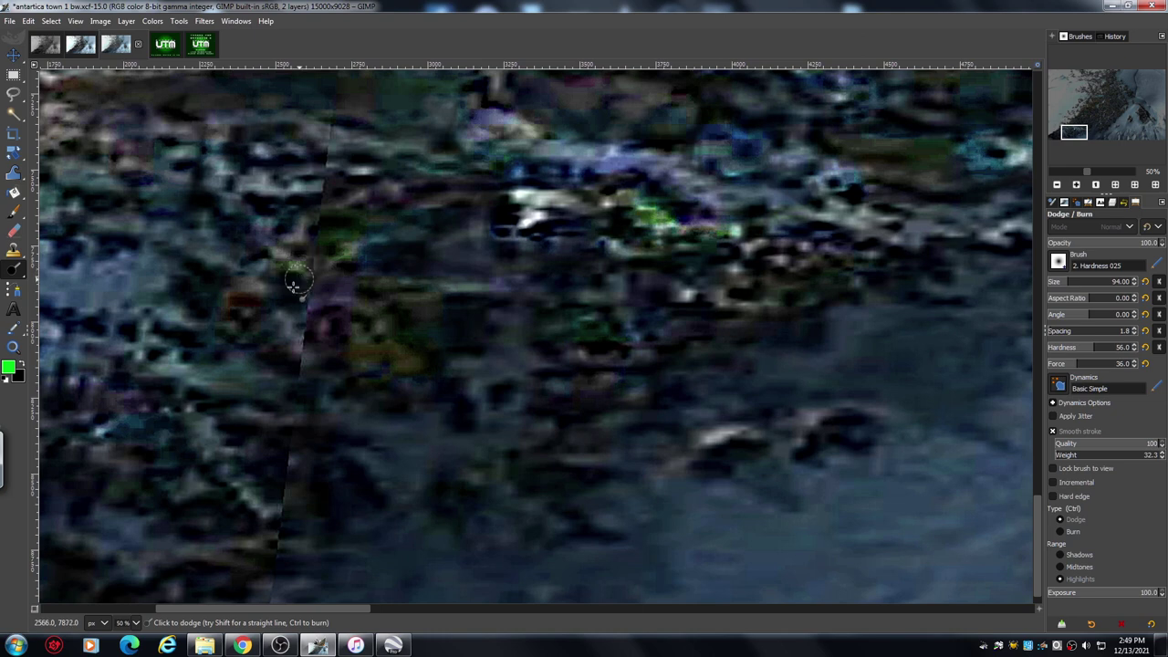
# Step: Dodge the dark rock beside the small green spot near the lower edge, and review the surrounding rock mass at 25% zoom
pyautogui.moveTo(578, 326)
pyautogui.mouseDown()
pyautogui.moveTo(666, 324)
pyautogui.moveTo(660, 308)
pyautogui.moveTo(689, 263)
pyautogui.mouseUp()
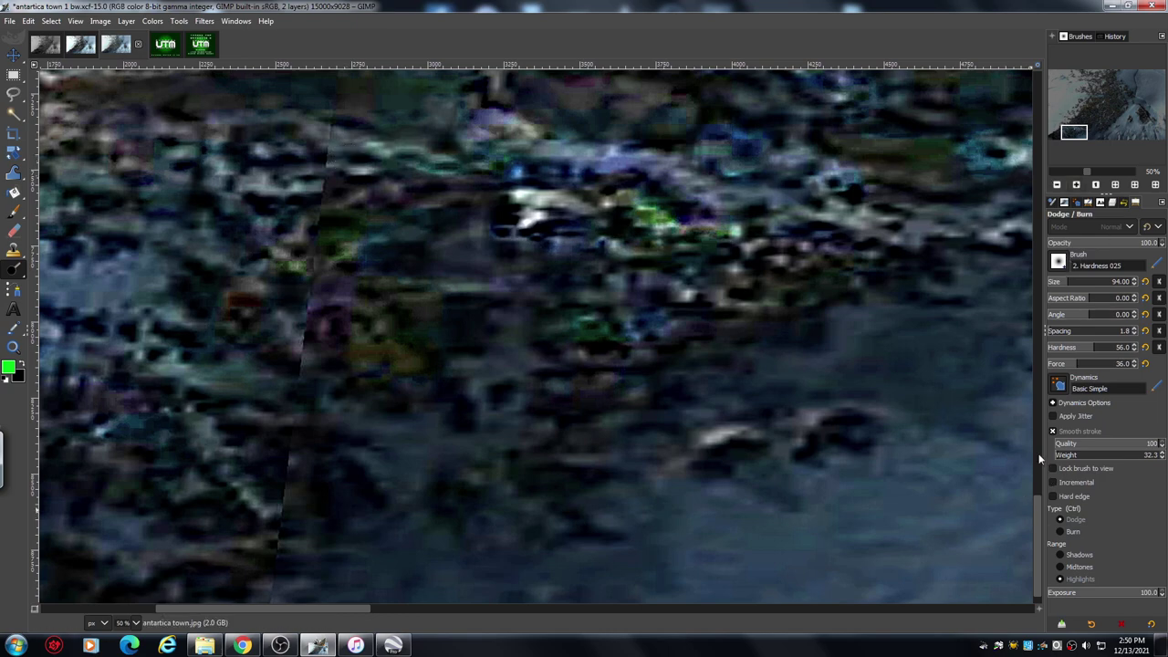
pyautogui.click(1057, 186)
pyautogui.click(1057, 185)
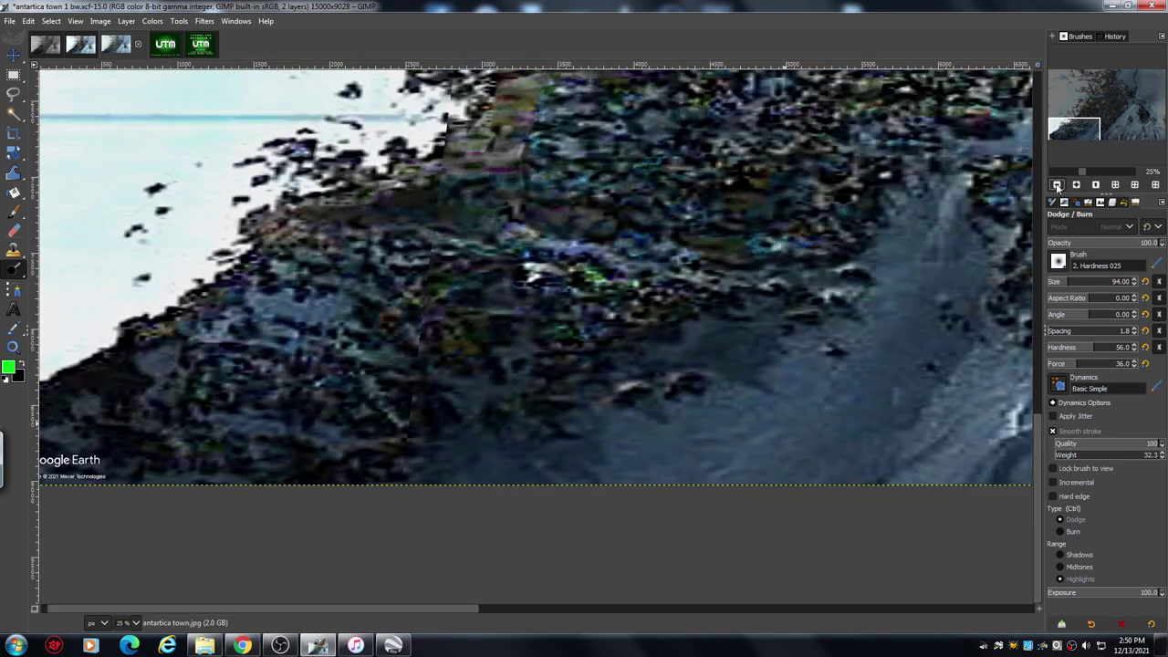
pyautogui.moveTo(1037, 461); pyautogui.dragTo(1040, 426)
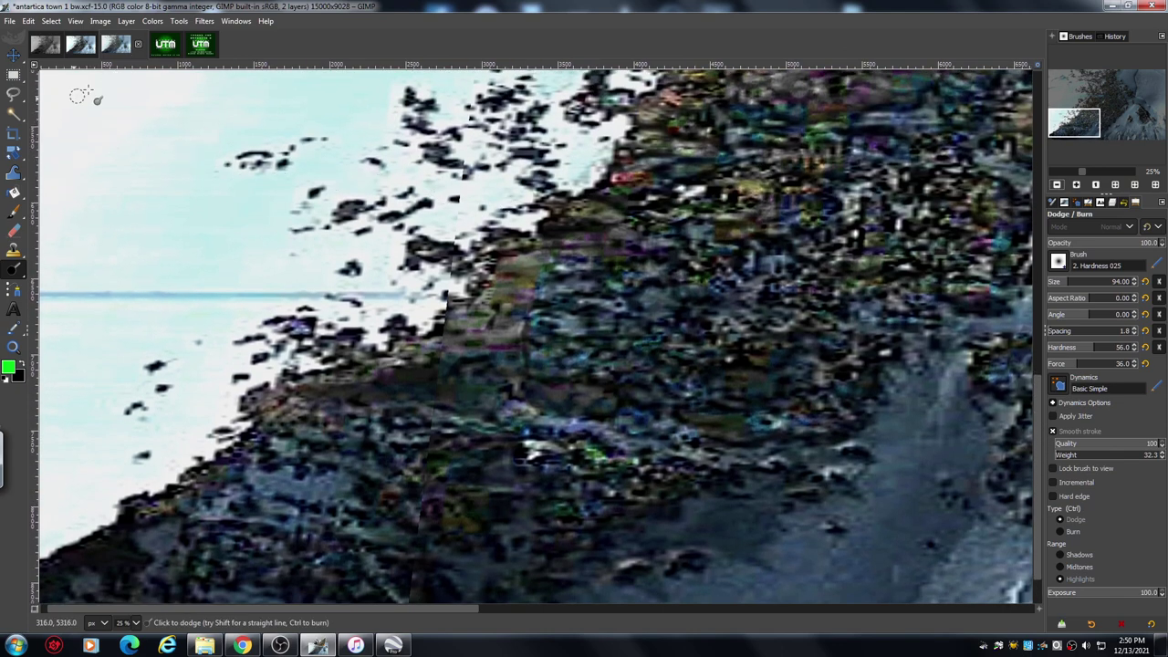
# Step: Bring up the grayscale "antartica town 1 bw 2" image and view the rock mass with its surroundings at 12.5% zoom
pyautogui.click(50, 50)
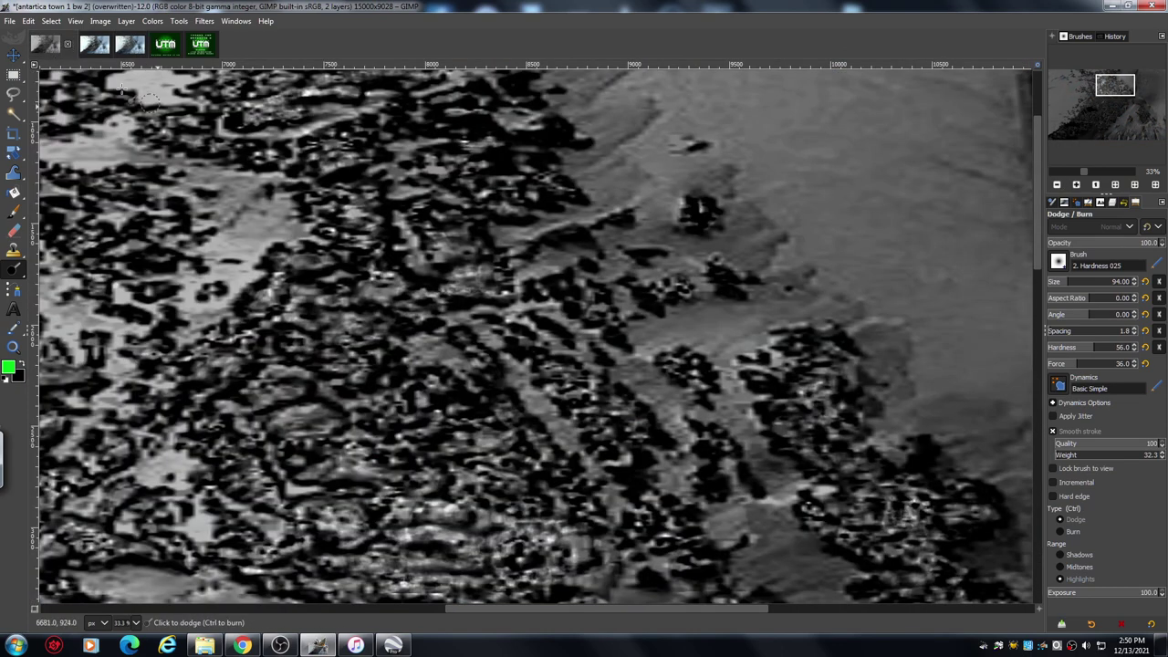
pyautogui.click(1056, 184)
pyautogui.click(1056, 184)
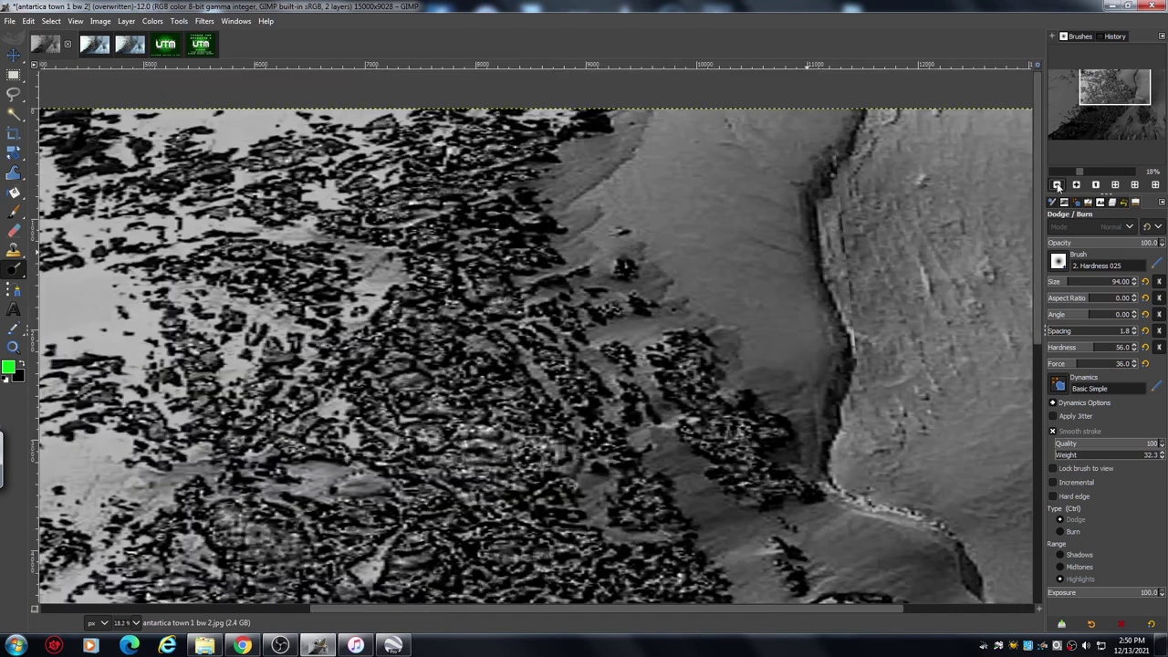
pyautogui.click(1056, 184)
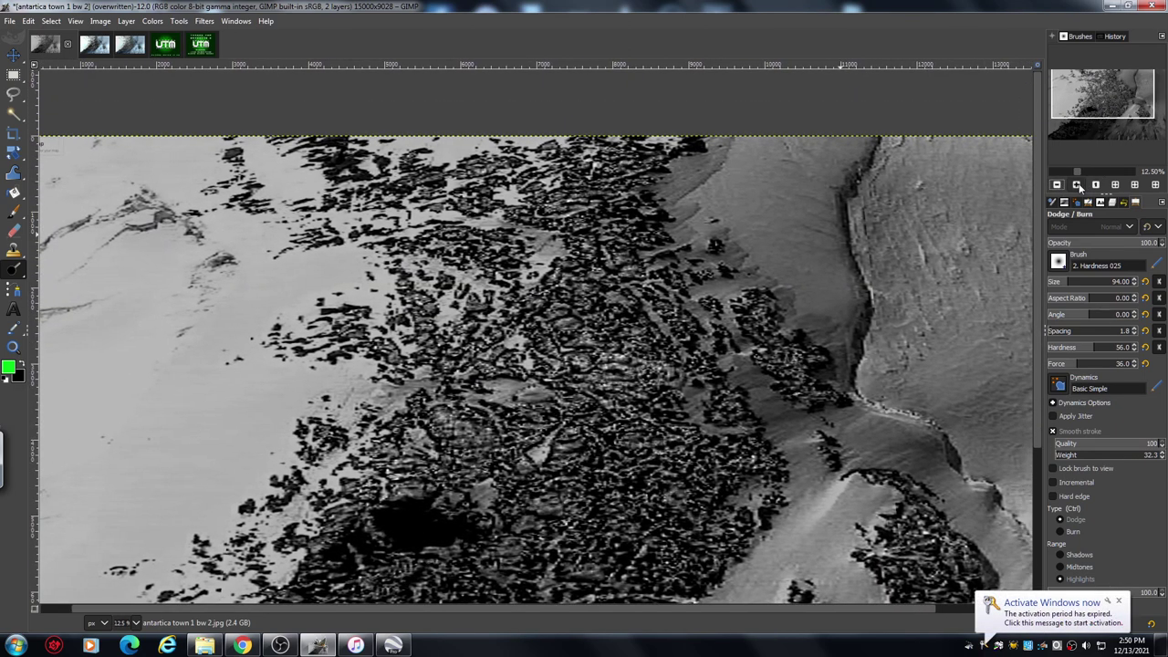
# Step: Examine the upper rock area of the grayscale image at 25% zoom
pyautogui.click(1077, 185)
pyautogui.click(1077, 185)
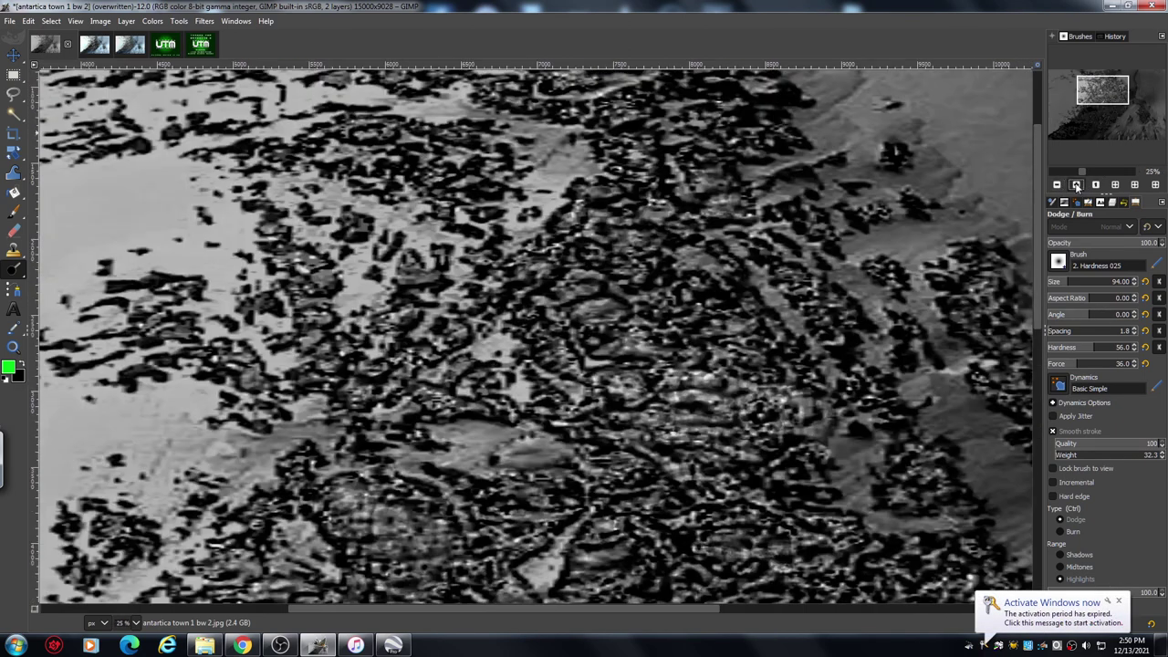
pyautogui.moveTo(1101, 91); pyautogui.dragTo(1106, 83)
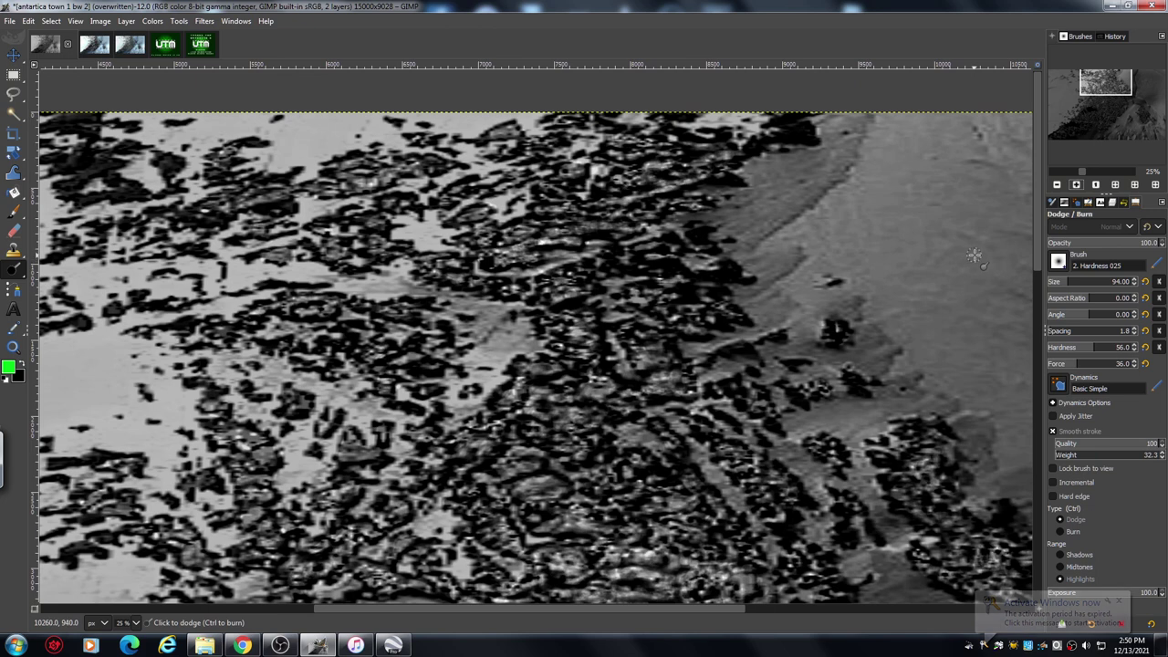
pyautogui.scroll(-2, 1036, 211)
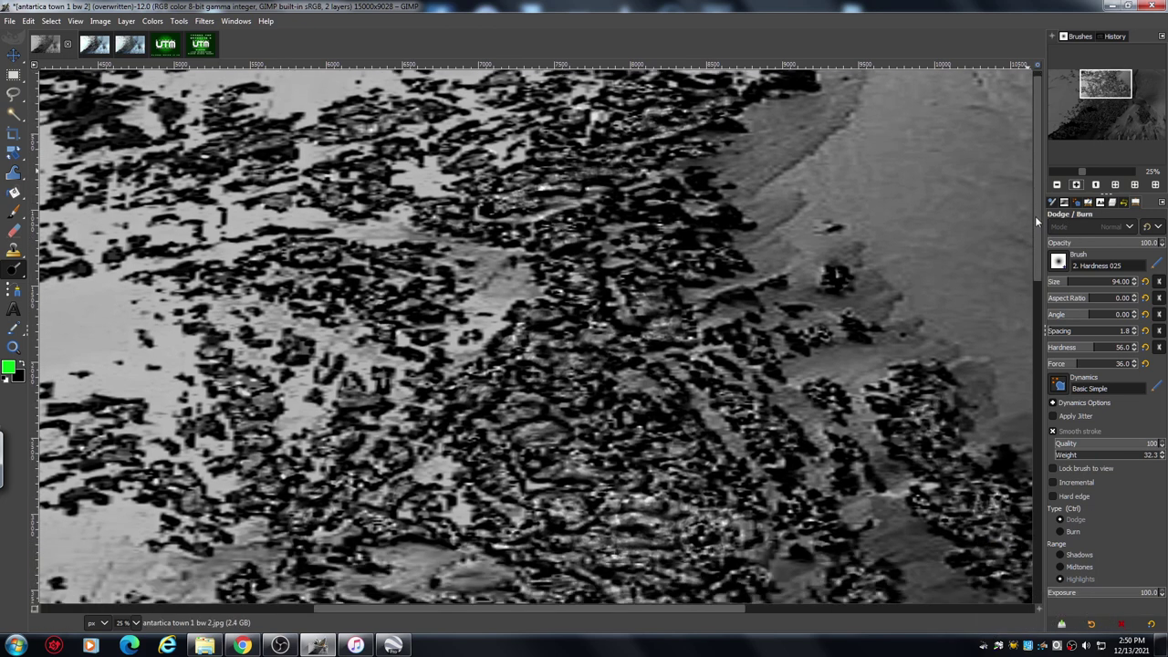
pyautogui.scroll(1, 1036, 219)
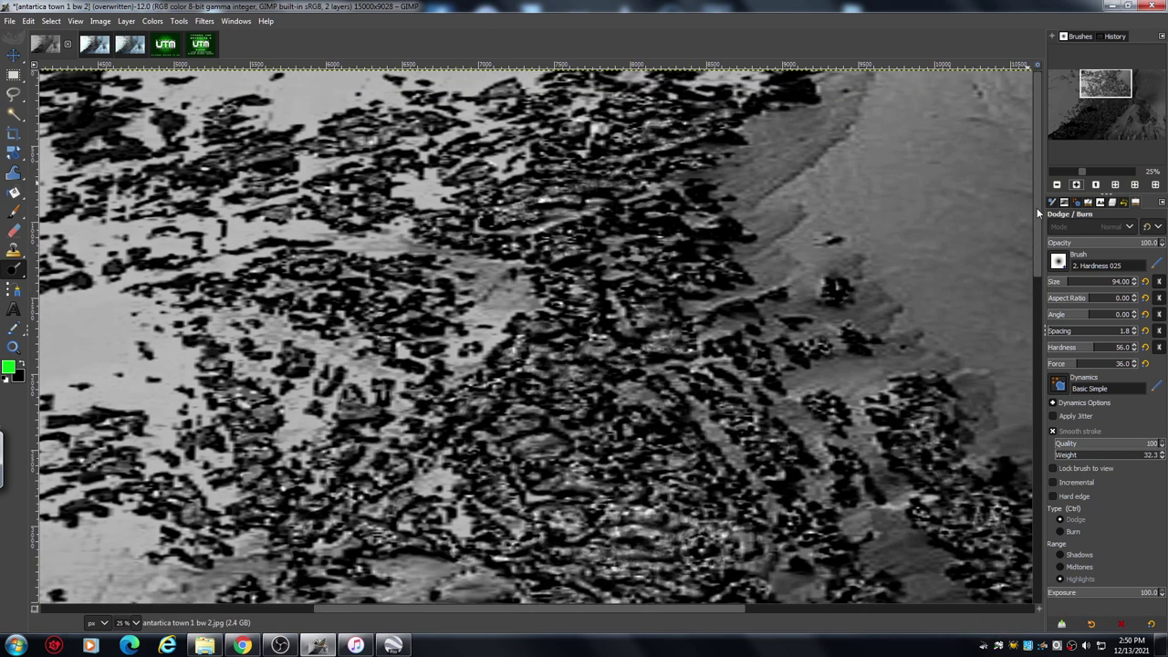
# Step: Inspect the grayscale rock mass from its upper slope down to the solid black patch at 18.2% zoom
pyautogui.click(1056, 184)
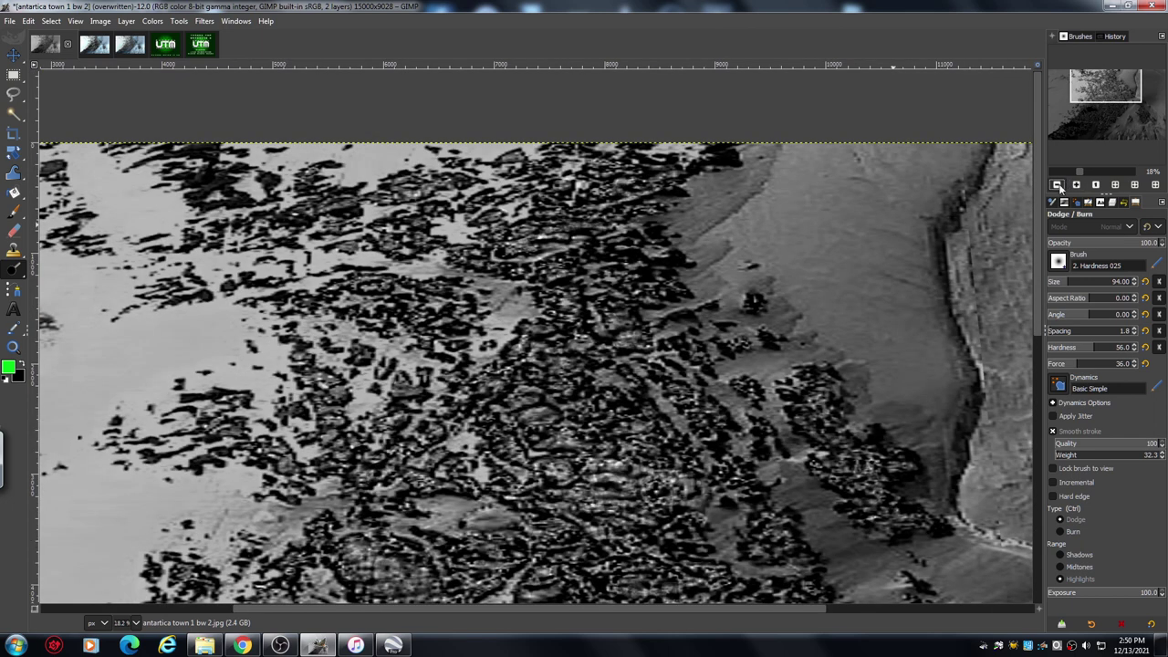
pyautogui.scroll(-3, 1040, 226)
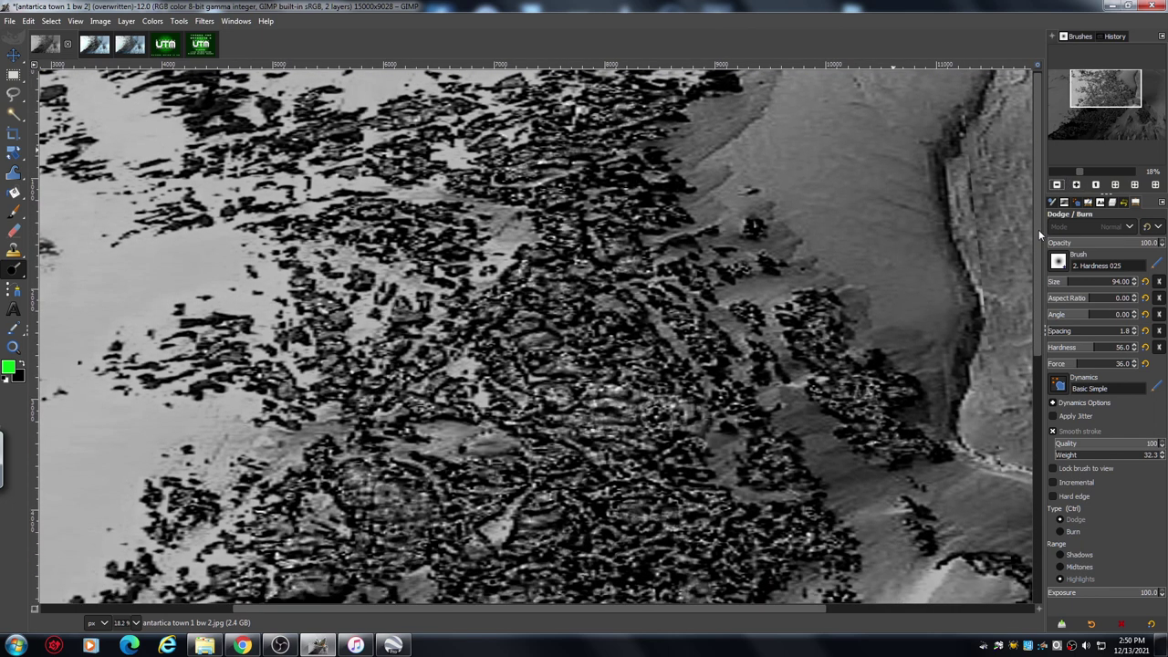
pyautogui.scroll(-1, 1038, 229)
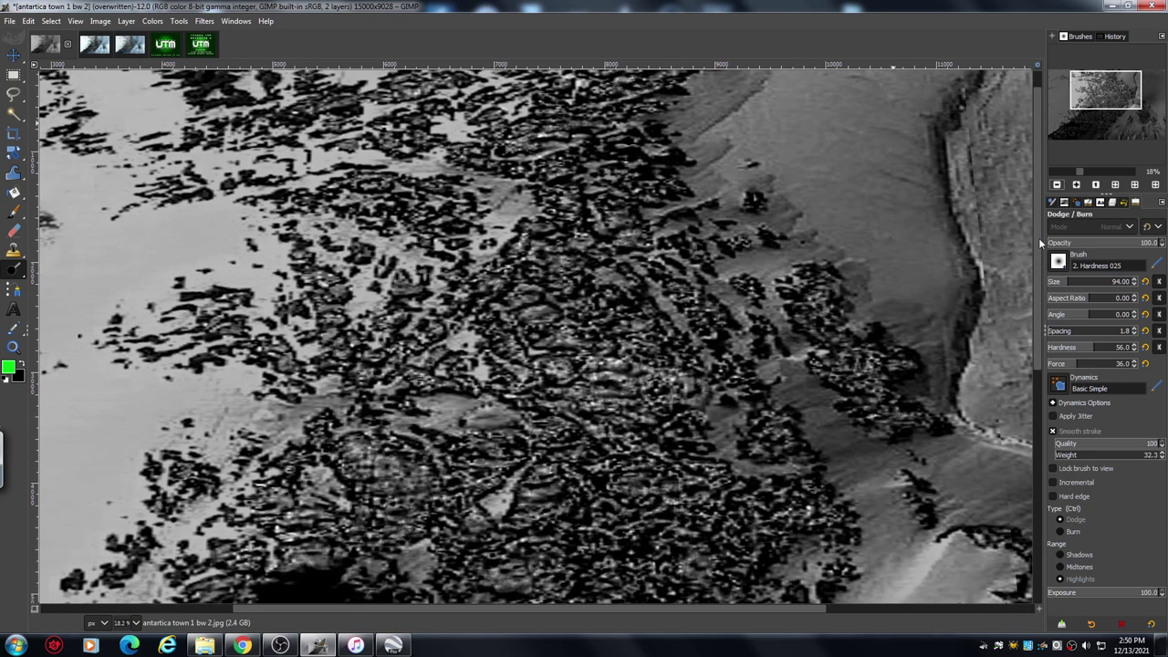
pyautogui.moveTo(1038, 237); pyautogui.dragTo(1036, 287)
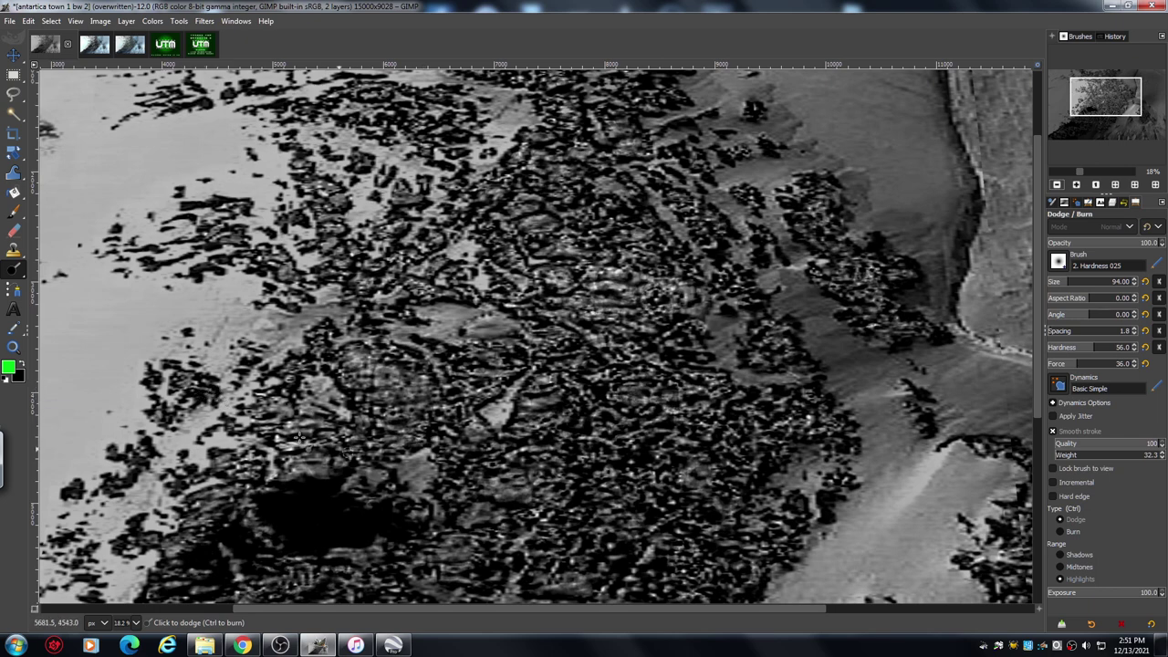
# Step: Compare the overall grayscale rock mass at 12.5% zoom with a 33.3% close-up of its central formations
pyautogui.click(1056, 185)
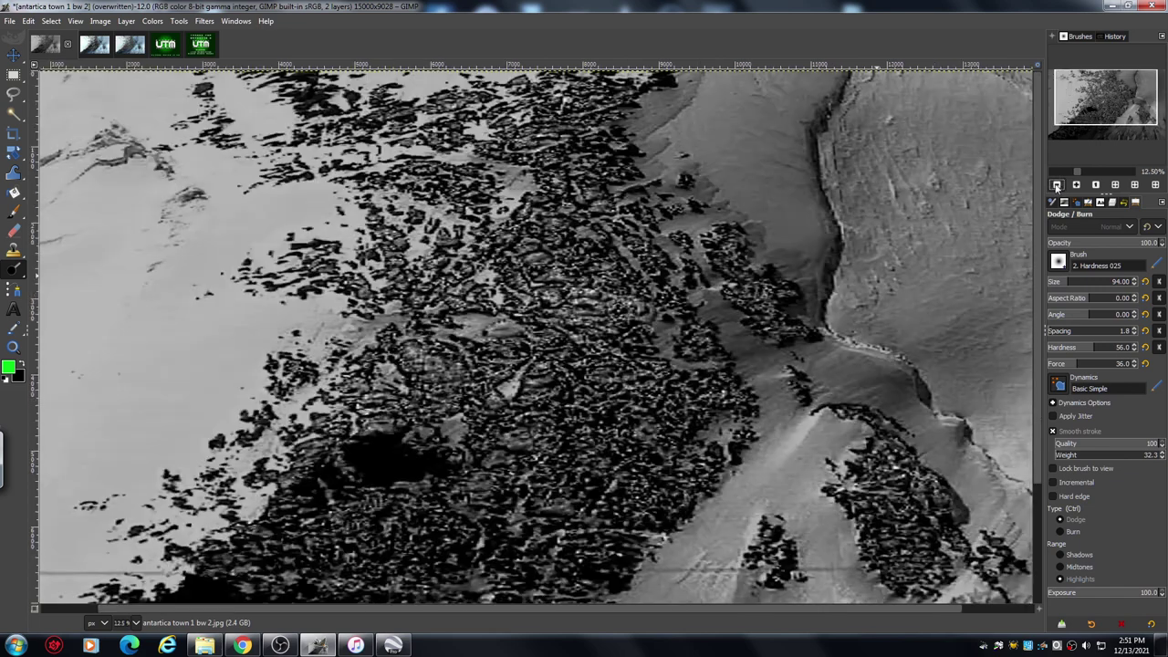
pyautogui.click(1077, 185)
pyautogui.click(1077, 185)
pyautogui.click(1077, 186)
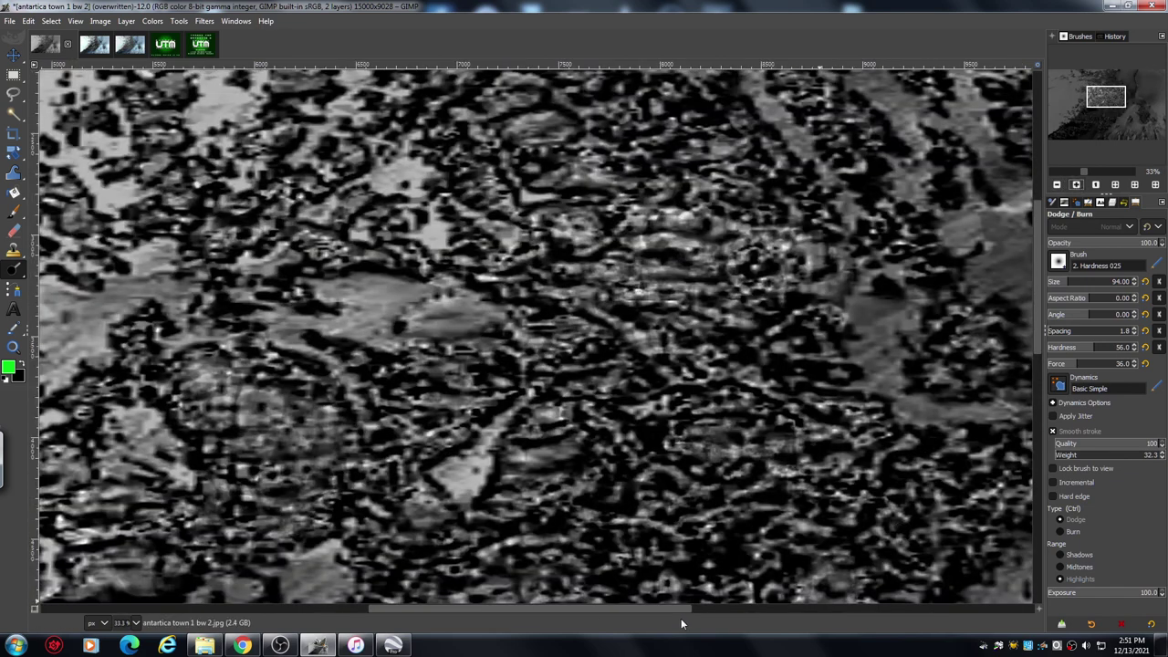
# Step: Dodge the highlights along the upper edge of the pale ledge in the central rock area at 50% zoom
pyautogui.hscroll(-6, 595, 613)
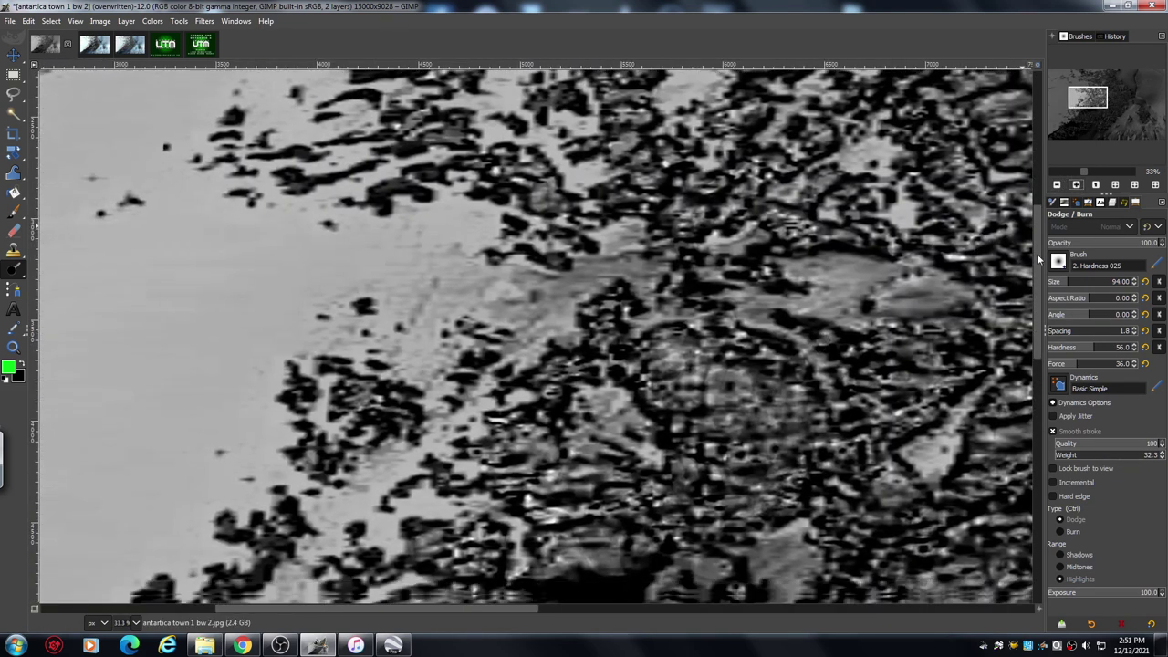
pyautogui.moveTo(1037, 254); pyautogui.dragTo(1036, 307)
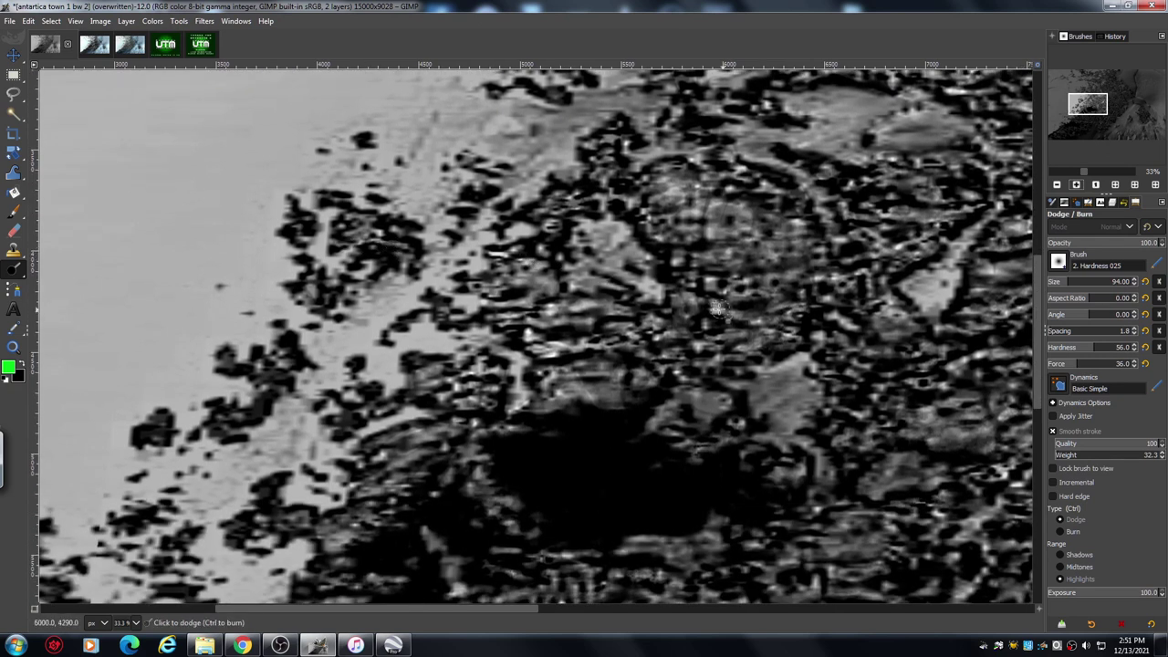
pyautogui.moveTo(507, 606); pyautogui.dragTo(661, 593)
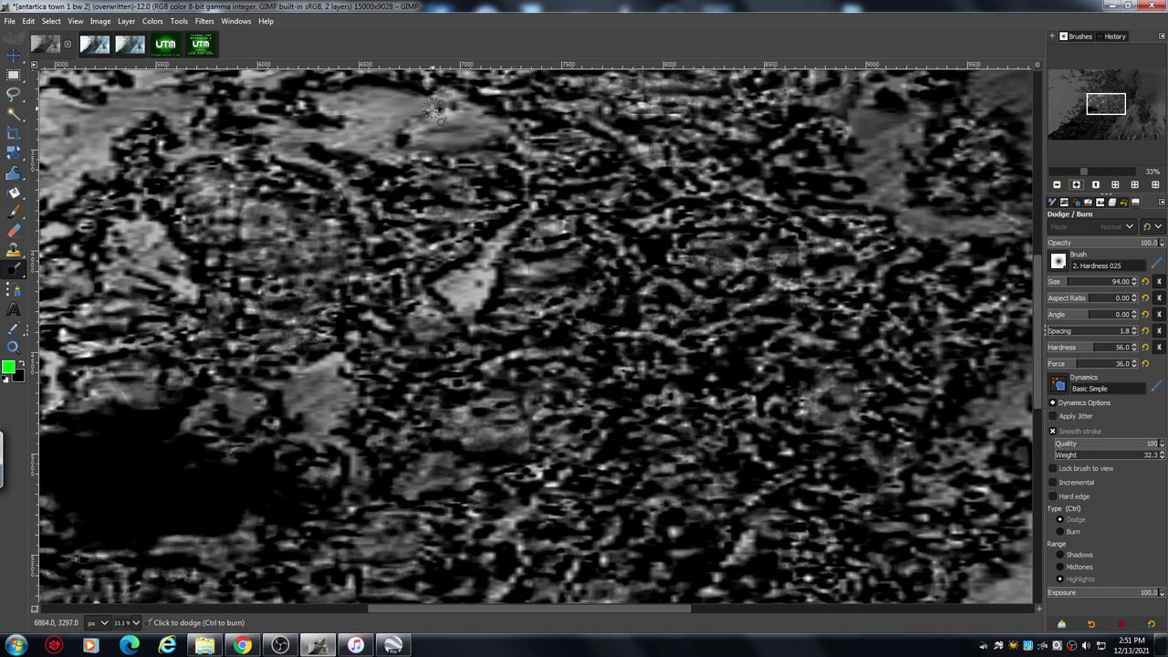
pyautogui.scroll(5, 1037, 267)
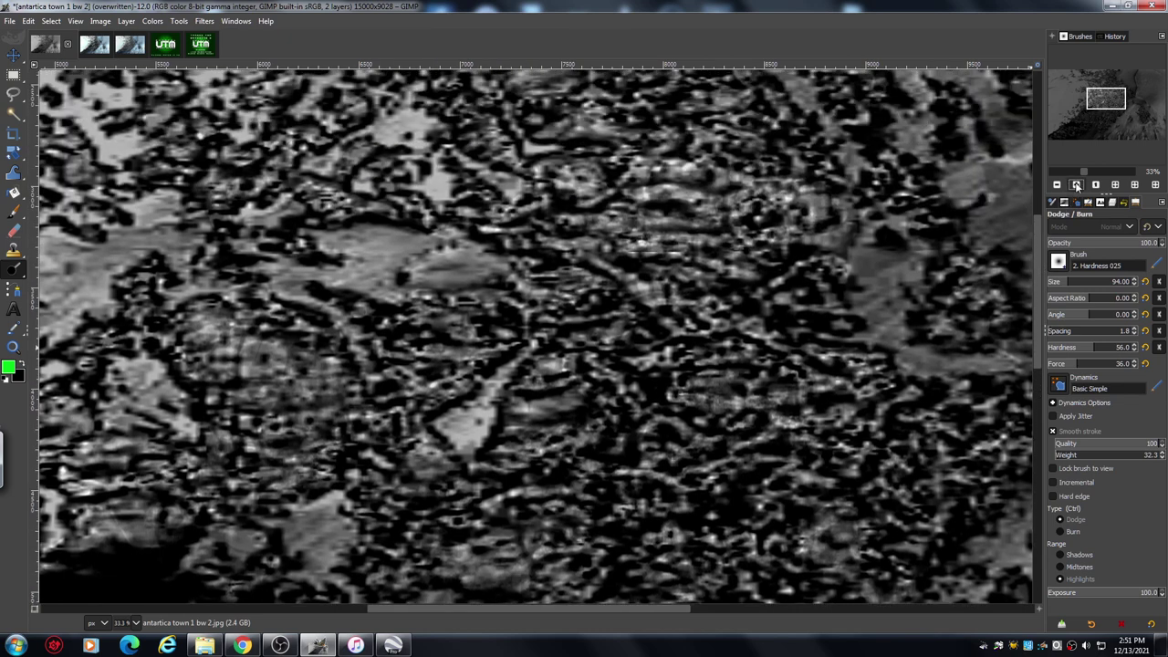
pyautogui.click(1075, 185)
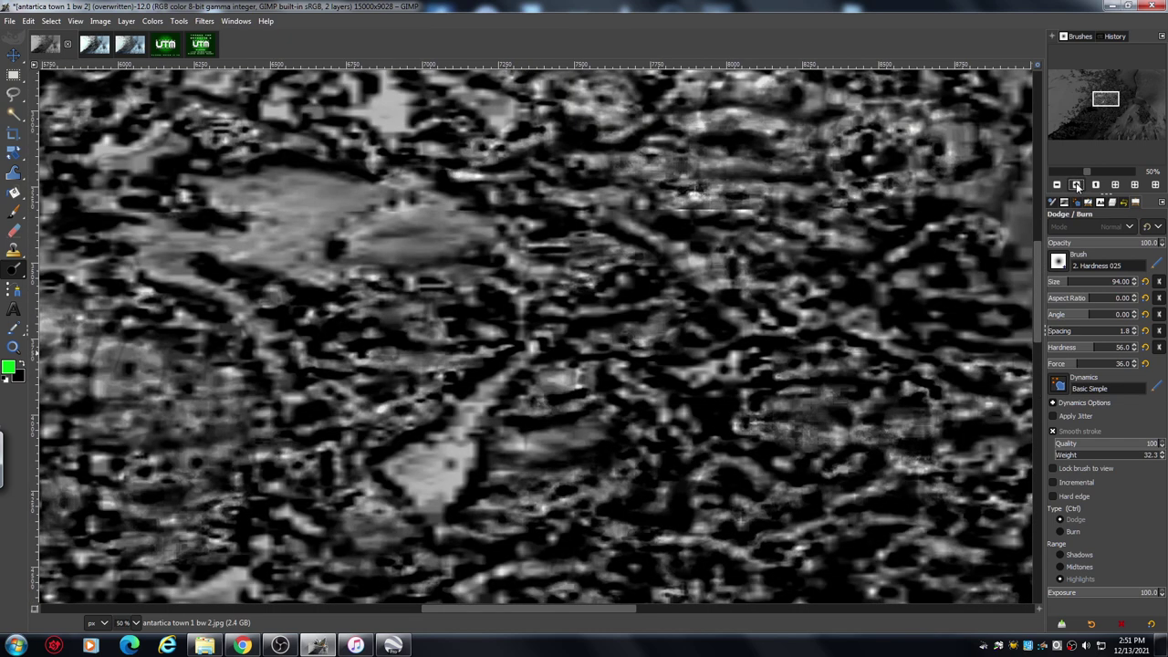
pyautogui.moveTo(387, 179); pyautogui.dragTo(462, 180)
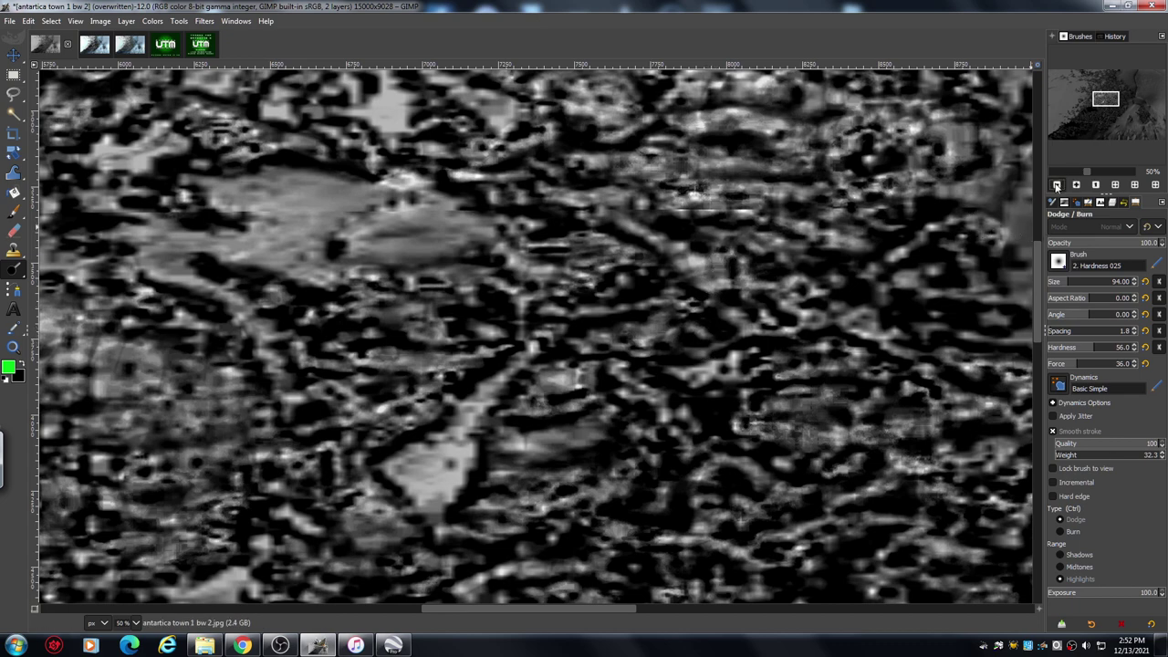
# Step: Dodge a rounded patch of the grey snow just beside the rock mass's right-hand edge at 50% zoom
pyautogui.click(1057, 184)
pyautogui.scroll(-1, 1035, 312)
pyautogui.moveTo(1036, 312); pyautogui.dragTo(1034, 329)
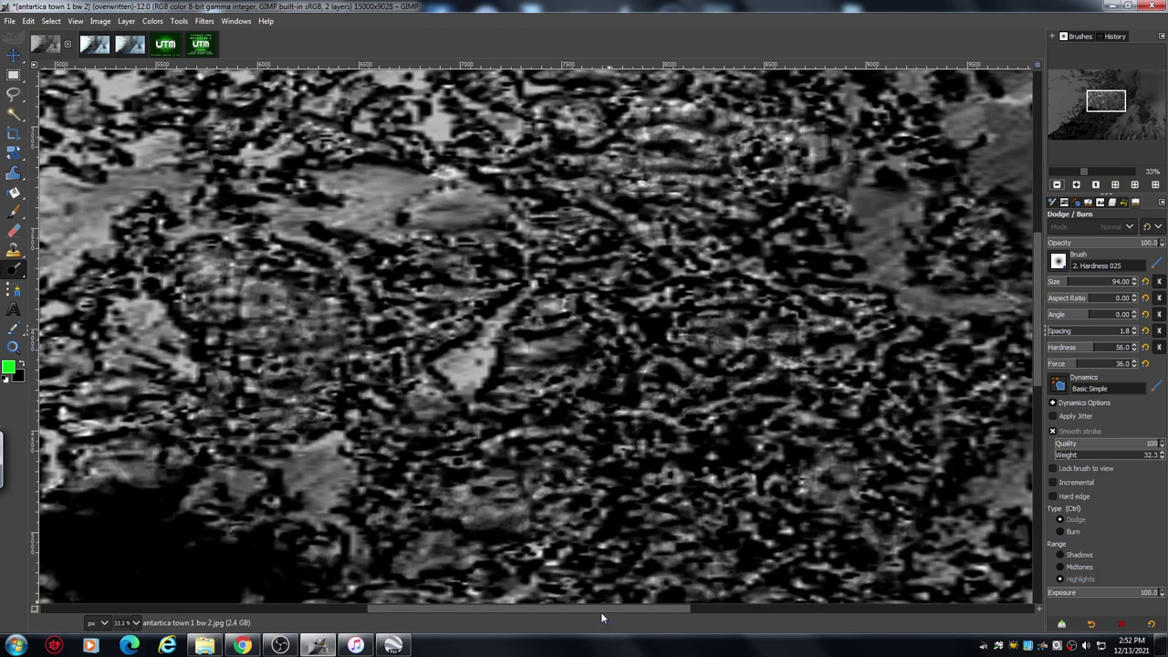
pyautogui.moveTo(600, 608); pyautogui.dragTo(699, 605)
pyautogui.click(1076, 185)
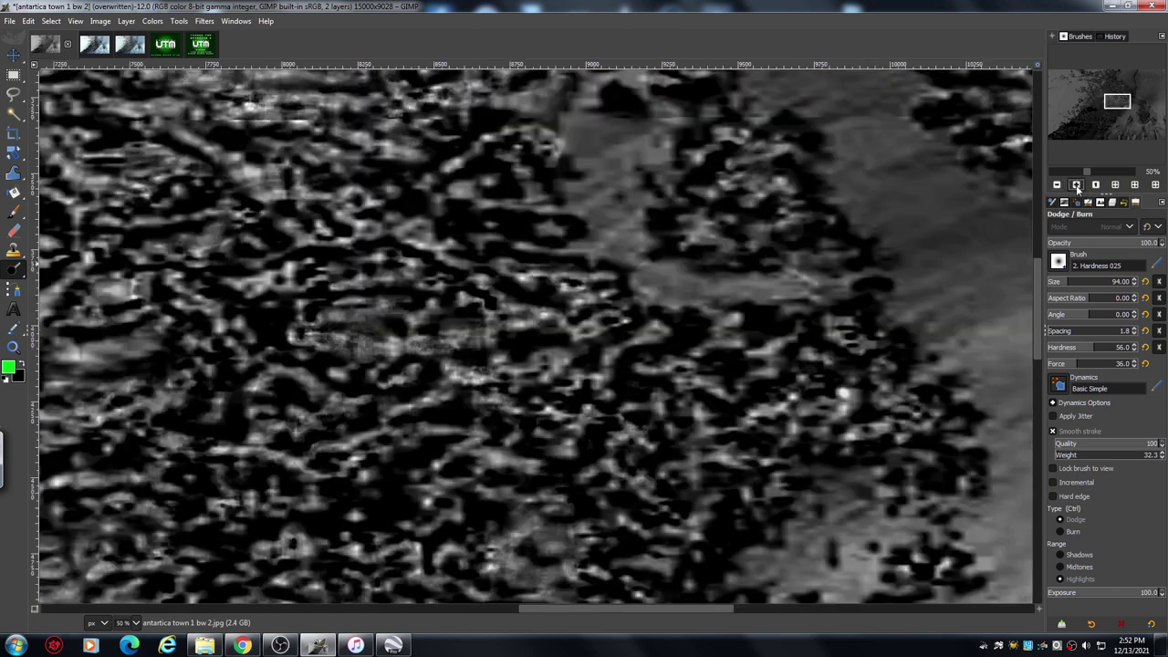
pyautogui.moveTo(1034, 278); pyautogui.dragTo(1034, 285)
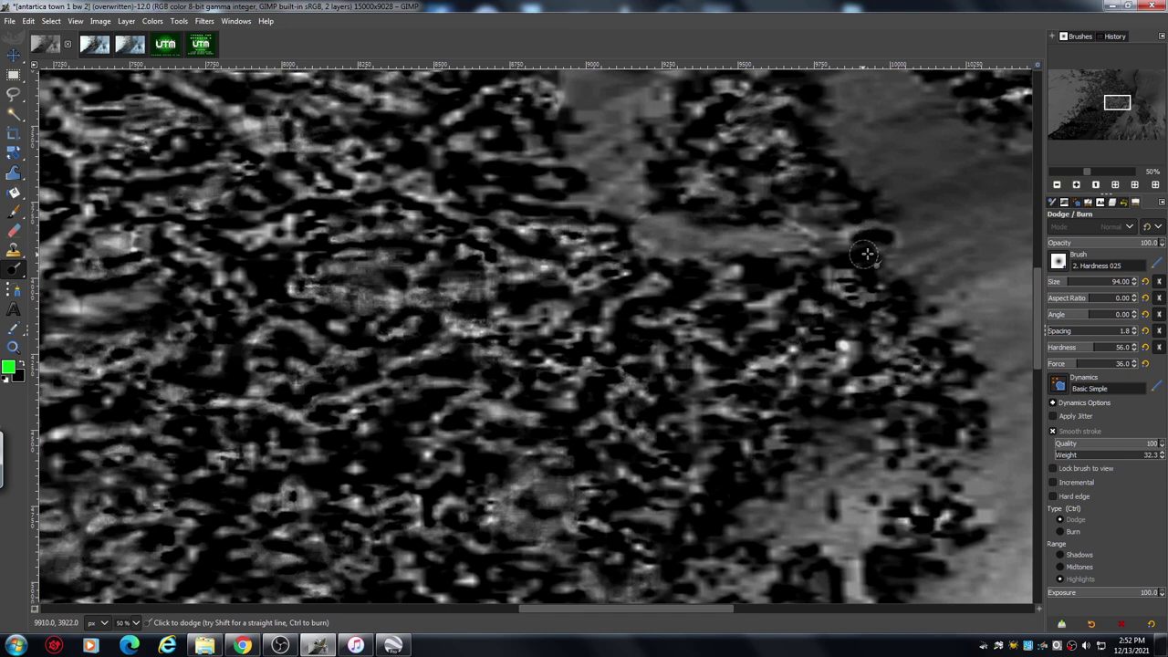
pyautogui.moveTo(890, 241)
pyautogui.mouseDown()
pyautogui.moveTo(906, 215)
pyautogui.moveTo(917, 226)
pyautogui.moveTo(901, 263)
pyautogui.moveTo(927, 226)
pyautogui.moveTo(915, 208)
pyautogui.moveTo(916, 269)
pyautogui.mouseUp()
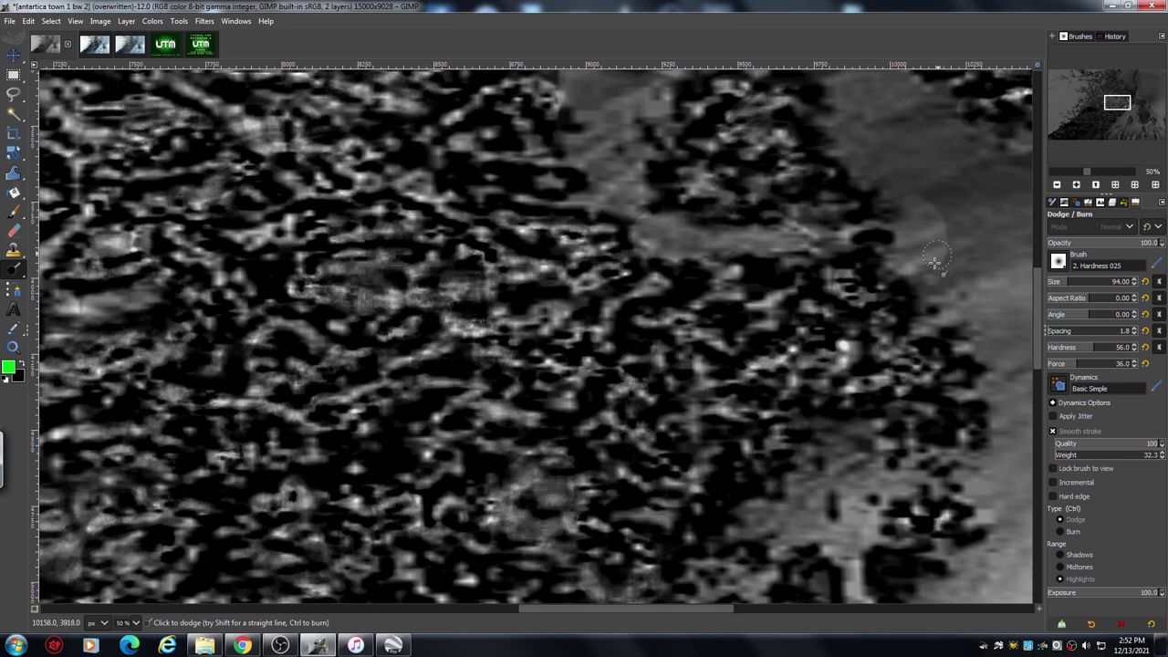
pyautogui.moveTo(929, 219)
pyautogui.mouseDown()
pyautogui.moveTo(870, 232)
pyautogui.moveTo(878, 224)
pyautogui.moveTo(861, 227)
pyautogui.moveTo(853, 205)
pyautogui.moveTo(774, 211)
pyautogui.moveTo(865, 199)
pyautogui.moveTo(908, 253)
pyautogui.moveTo(868, 297)
pyautogui.moveTo(885, 244)
pyautogui.moveTo(863, 240)
pyautogui.moveTo(892, 235)
pyautogui.moveTo(883, 246)
pyautogui.moveTo(854, 239)
pyautogui.moveTo(886, 234)
pyautogui.moveTo(895, 246)
pyautogui.moveTo(854, 249)
pyautogui.moveTo(889, 248)
pyautogui.mouseUp()
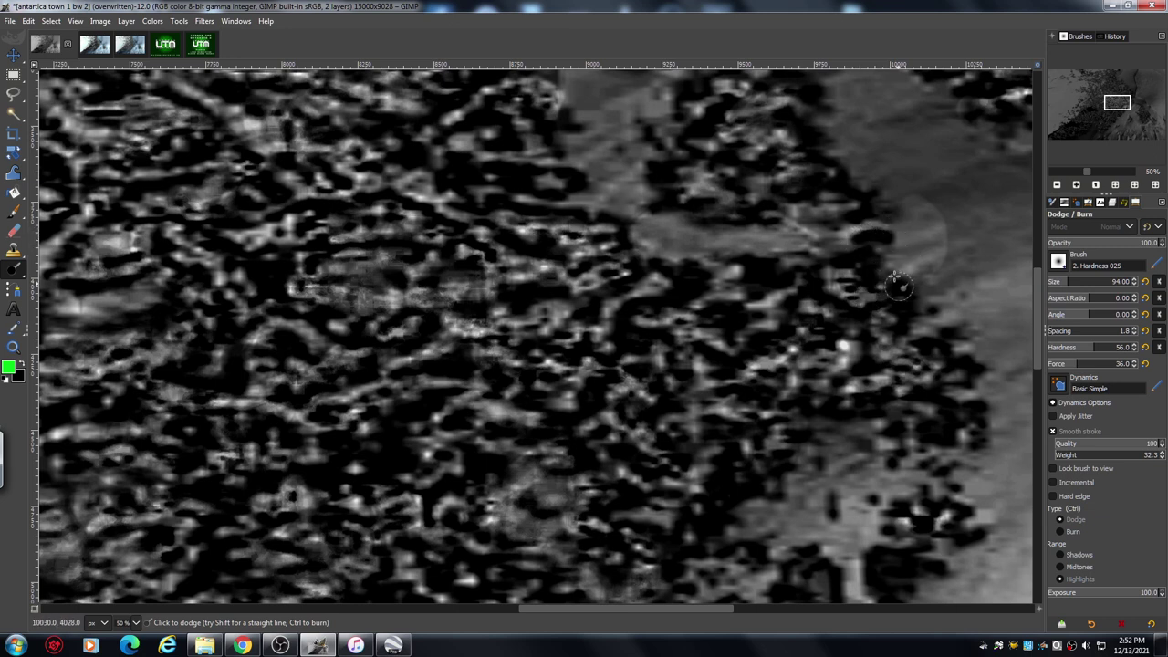
# Step: Set the Dodge brush size to 39 and brighten small details inside the central-right rock area
pyautogui.hscroll(8, 644, 575)
pyautogui.scroll(4, 644, 575)
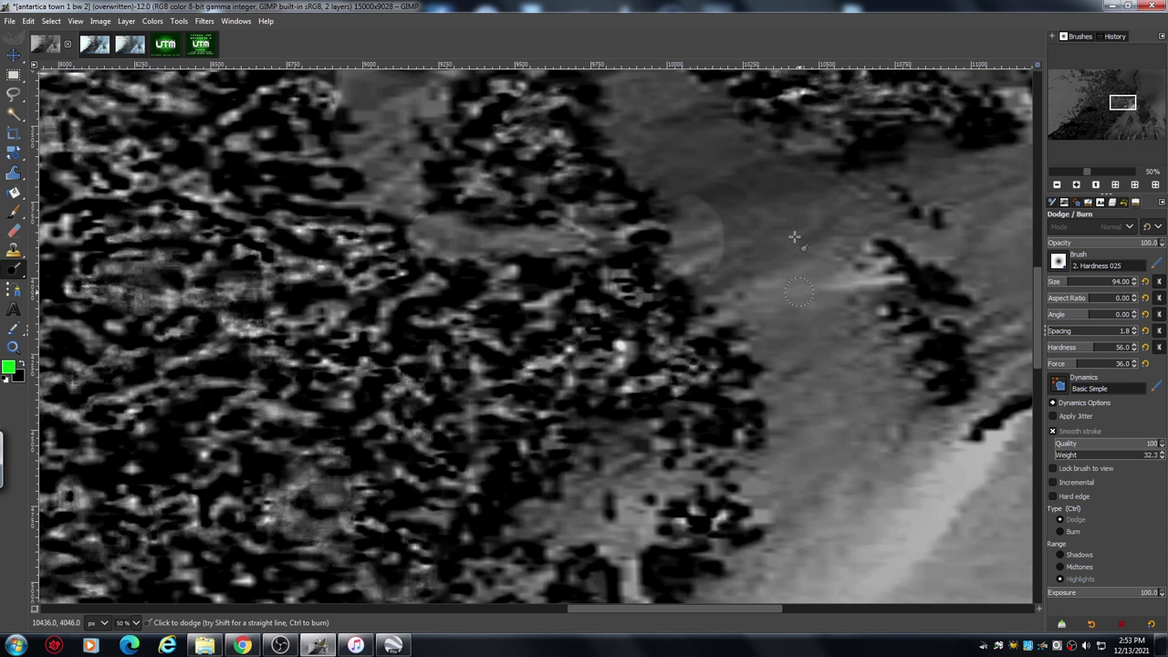
pyautogui.moveTo(623, 610); pyautogui.dragTo(573, 609)
pyautogui.moveTo(822, 250)
pyautogui.mouseDown()
pyautogui.moveTo(796, 261)
pyautogui.moveTo(646, 256)
pyautogui.moveTo(614, 221)
pyautogui.moveTo(574, 209)
pyautogui.moveTo(504, 196)
pyautogui.moveTo(474, 213)
pyautogui.moveTo(471, 196)
pyautogui.moveTo(475, 206)
pyautogui.mouseUp()
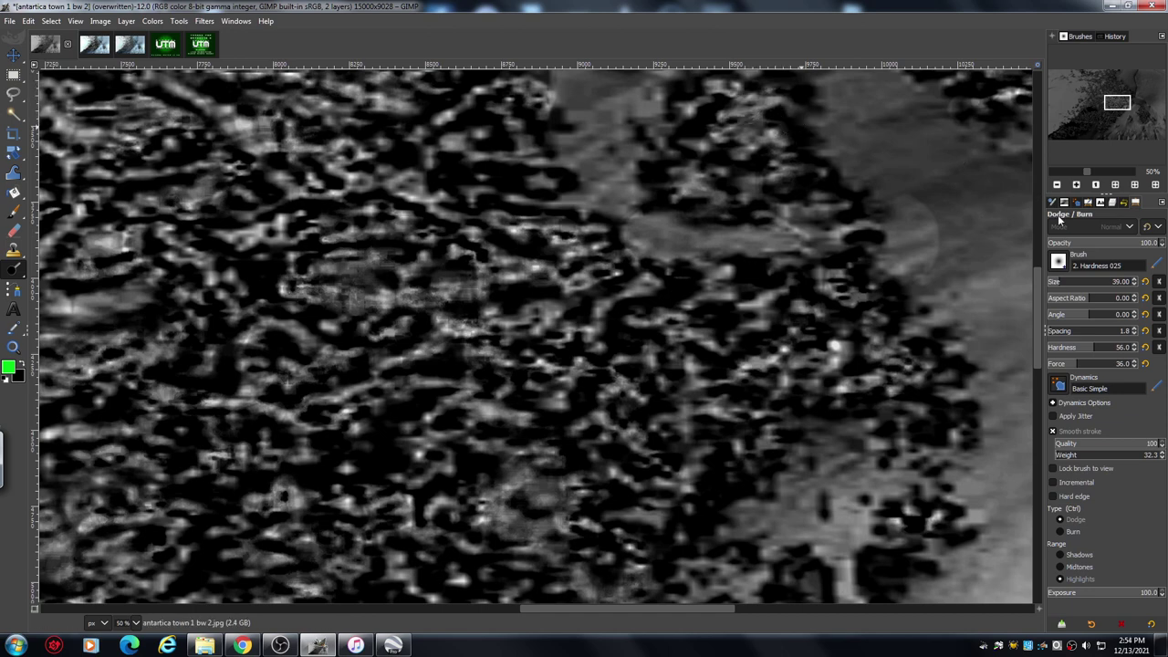
# Step: Examine the rock mass from its central formations down to the area below the solid black patch at 25% and 33.3% zoom
pyautogui.click(1057, 184)
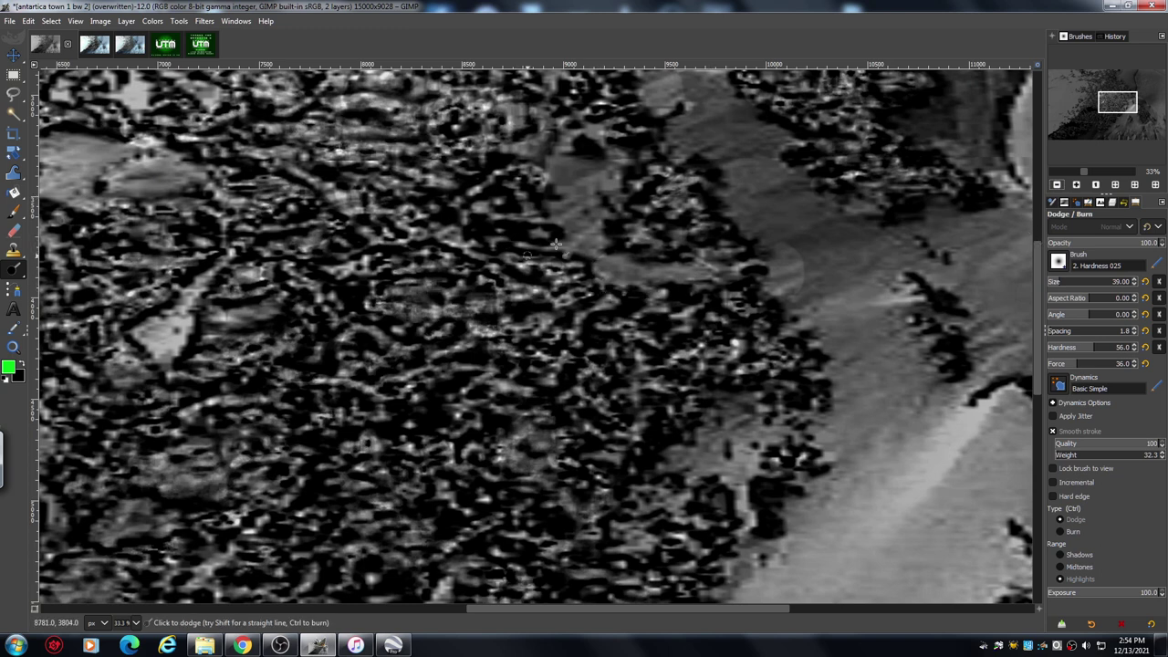
pyautogui.moveTo(717, 610); pyautogui.dragTo(640, 613)
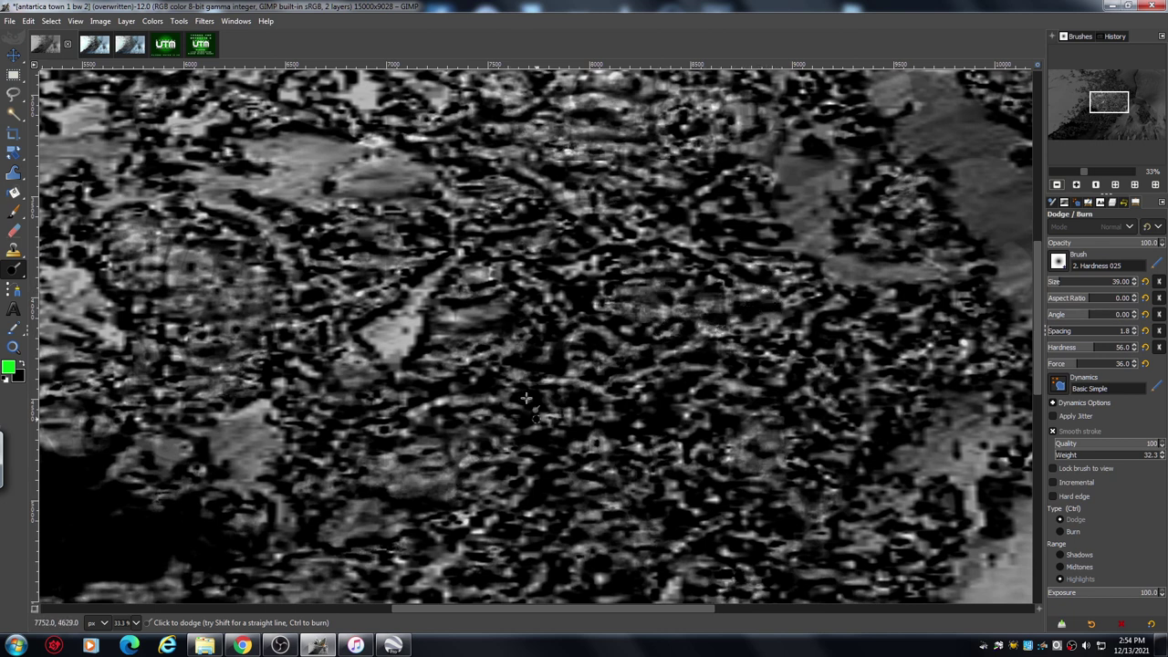
pyautogui.click(1055, 184)
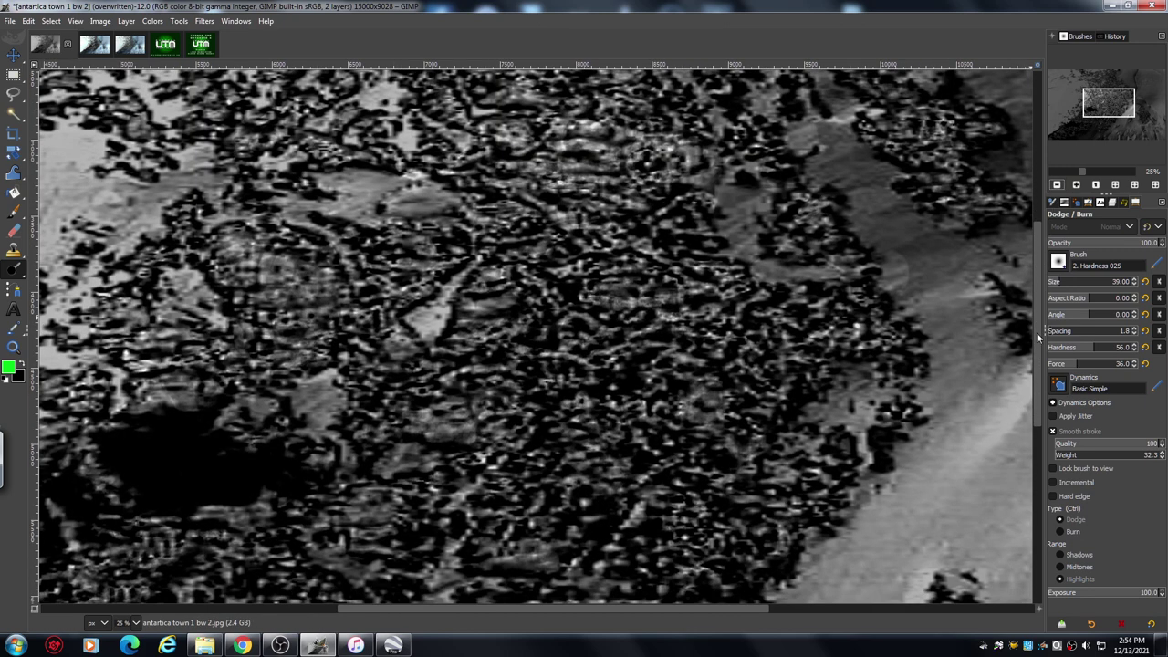
pyautogui.moveTo(1036, 332); pyautogui.dragTo(1035, 413)
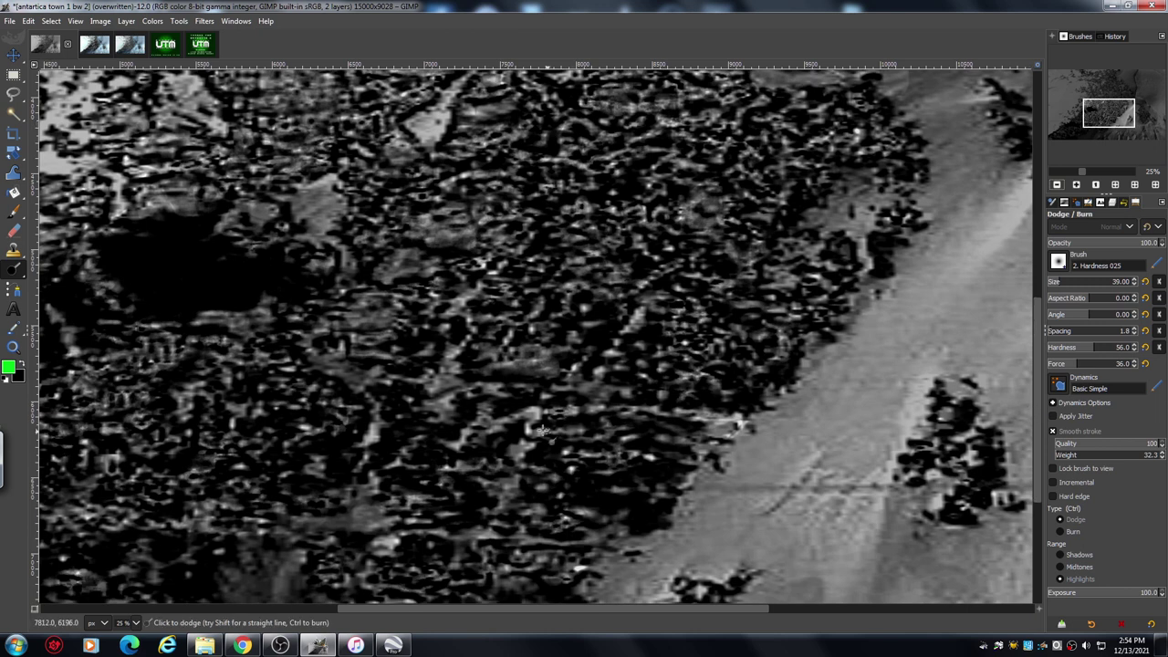
pyautogui.click(1075, 185)
pyautogui.moveTo(678, 612); pyautogui.dragTo(717, 616)
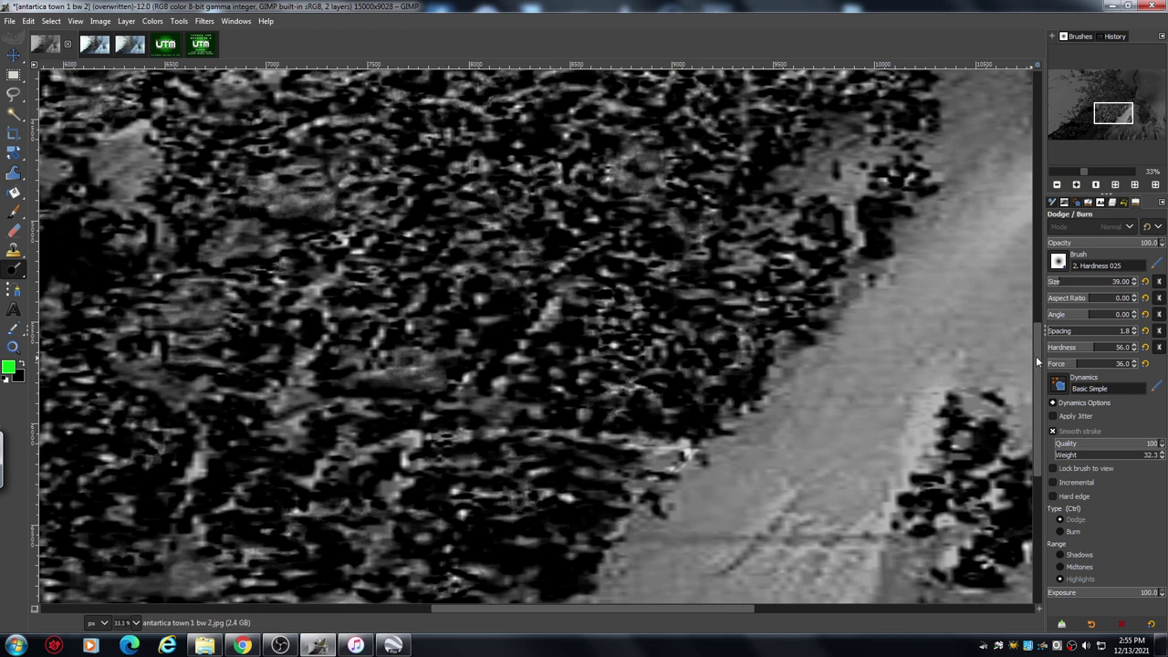
pyautogui.scroll(-3, 1037, 387)
pyautogui.scroll(-1, 1036, 388)
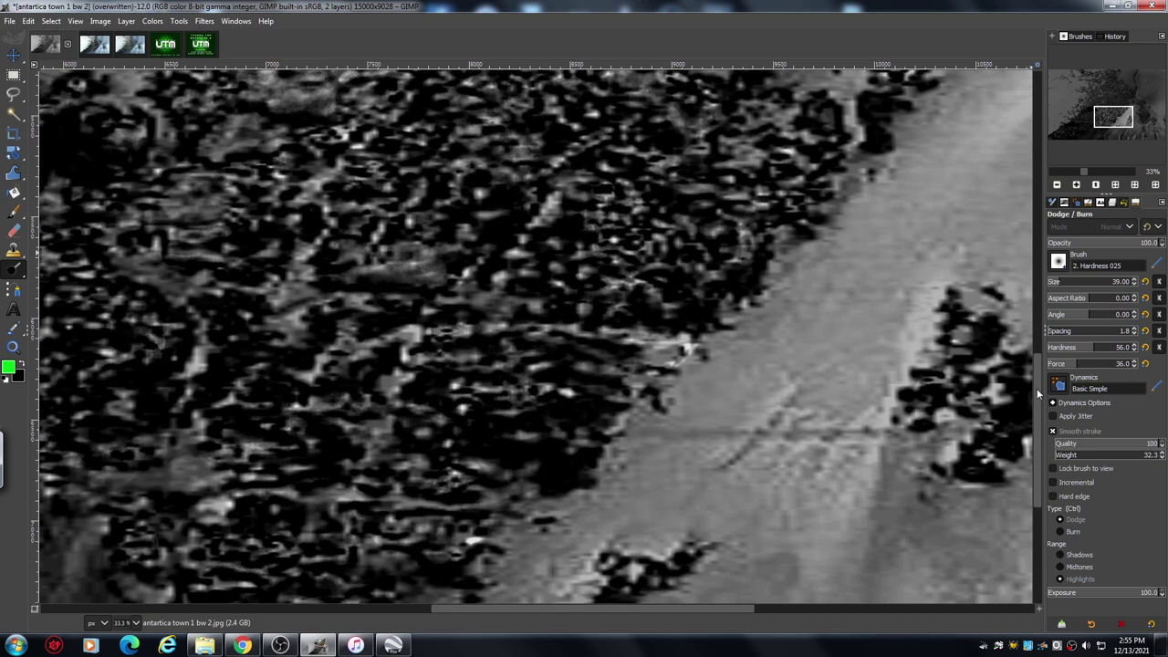
pyautogui.moveTo(626, 609); pyautogui.dragTo(493, 651)
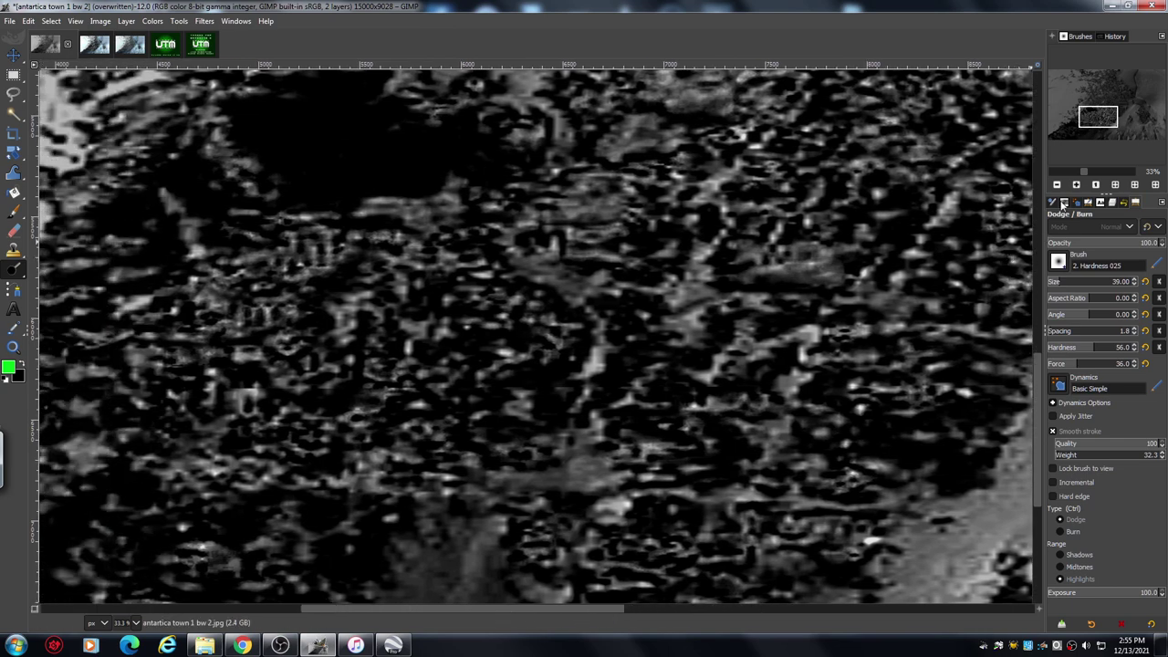
# Step: Set the Dodge brush size to 77 and brighten details along the lower part of the rock mass at 33.3% zoom
pyautogui.click(1056, 185)
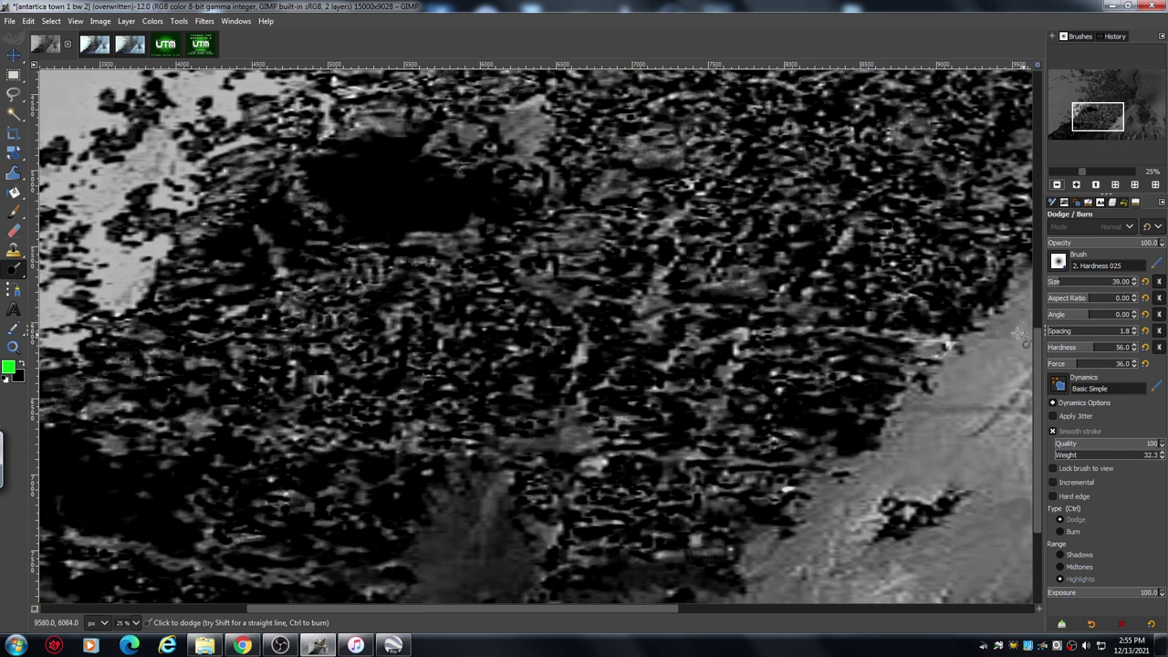
pyautogui.moveTo(1039, 347); pyautogui.dragTo(1025, 386)
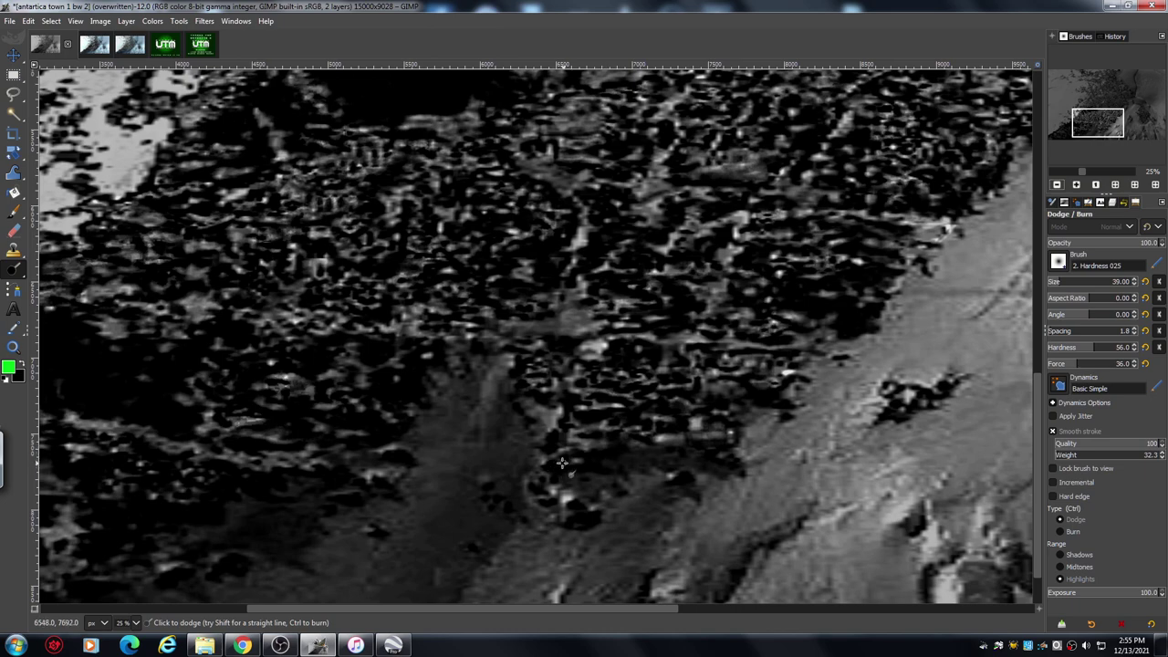
pyautogui.click(1076, 186)
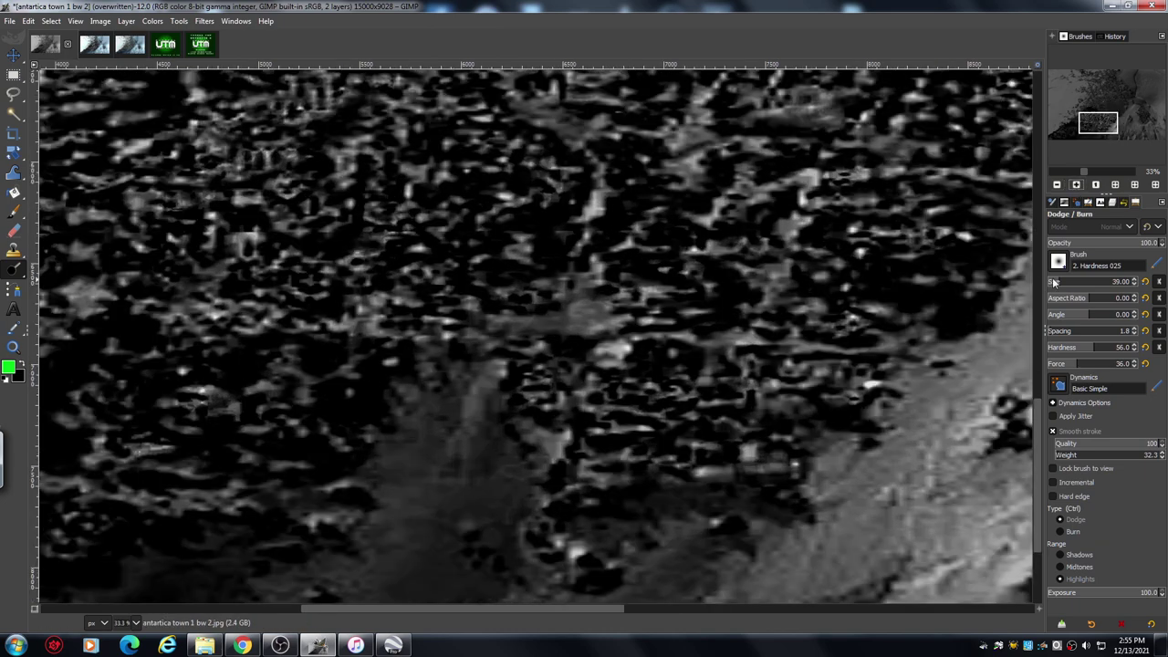
pyautogui.moveTo(1036, 413); pyautogui.dragTo(1033, 438)
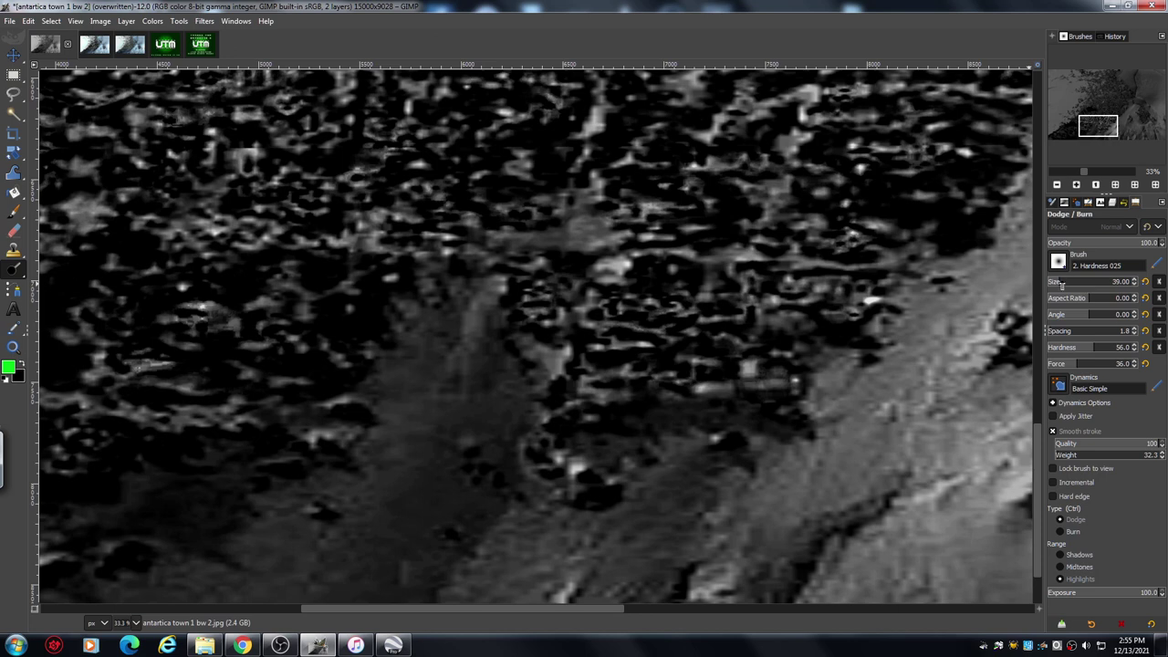
pyautogui.moveTo(1065, 286); pyautogui.dragTo(1069, 285)
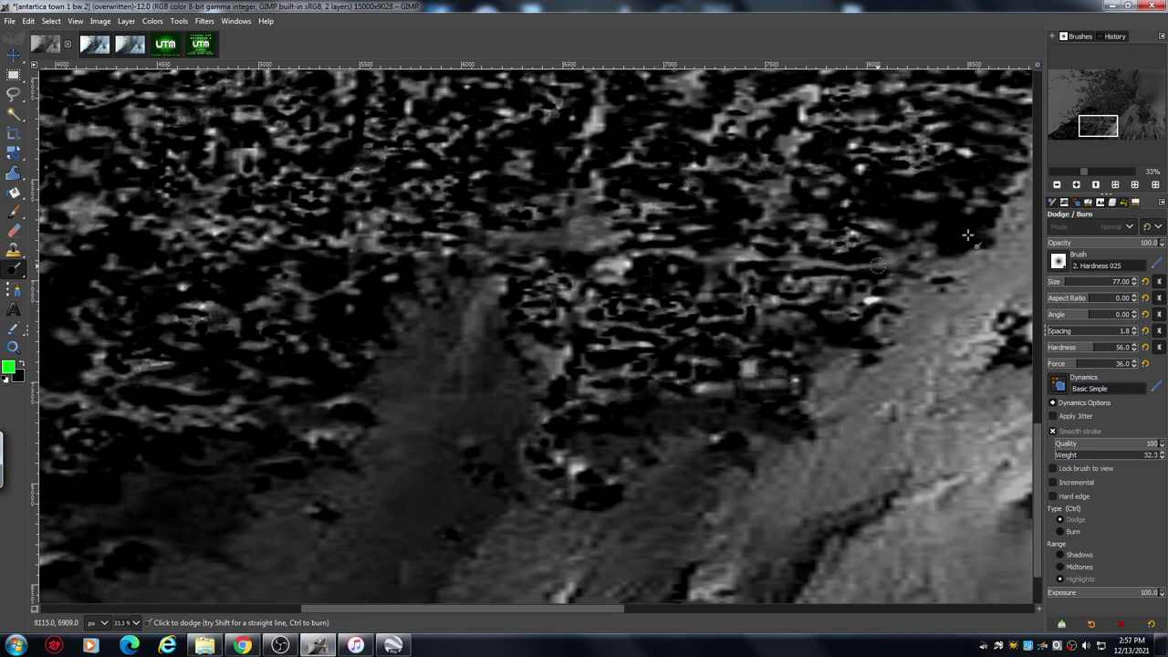
# Step: Dodge the light horizontal ledge above the smooth dark gully in the lower rock area at 25% zoom
pyautogui.click(1057, 185)
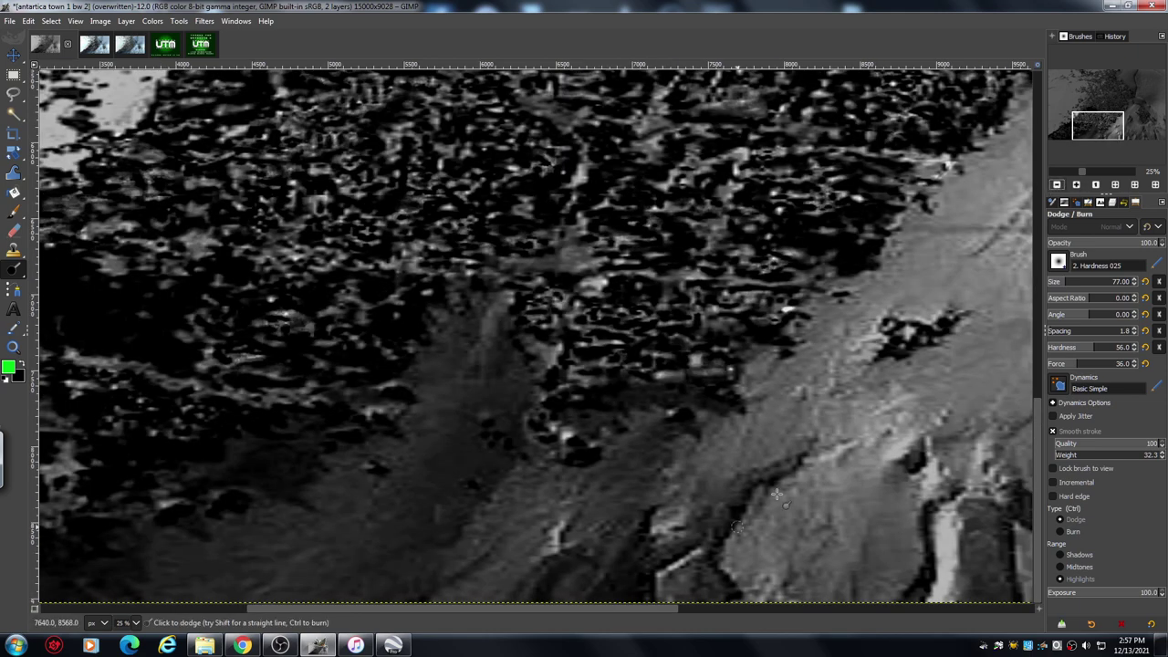
pyautogui.moveTo(637, 606); pyautogui.dragTo(445, 609)
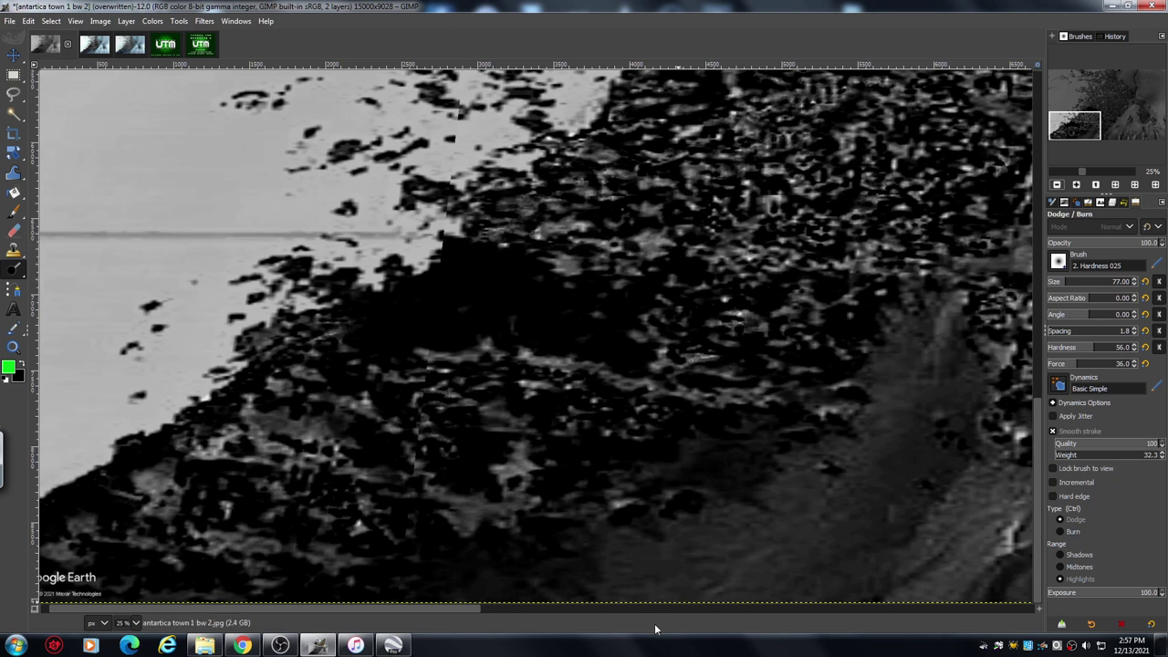
pyautogui.moveTo(467, 610); pyautogui.dragTo(634, 620)
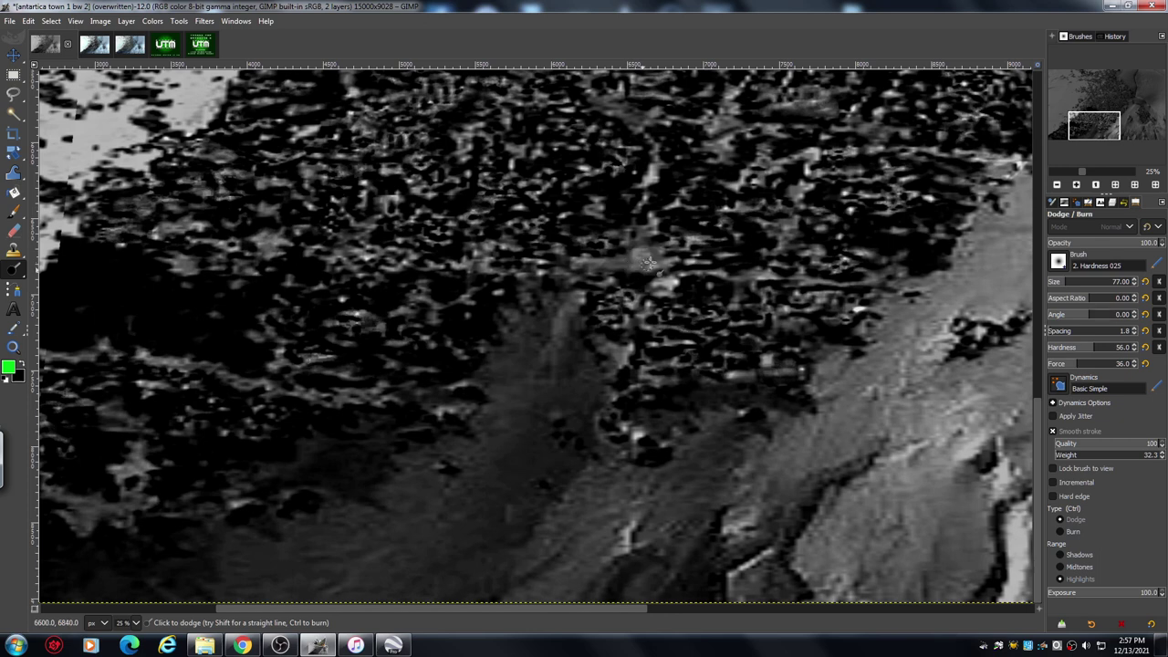
pyautogui.moveTo(670, 266); pyautogui.dragTo(585, 265)
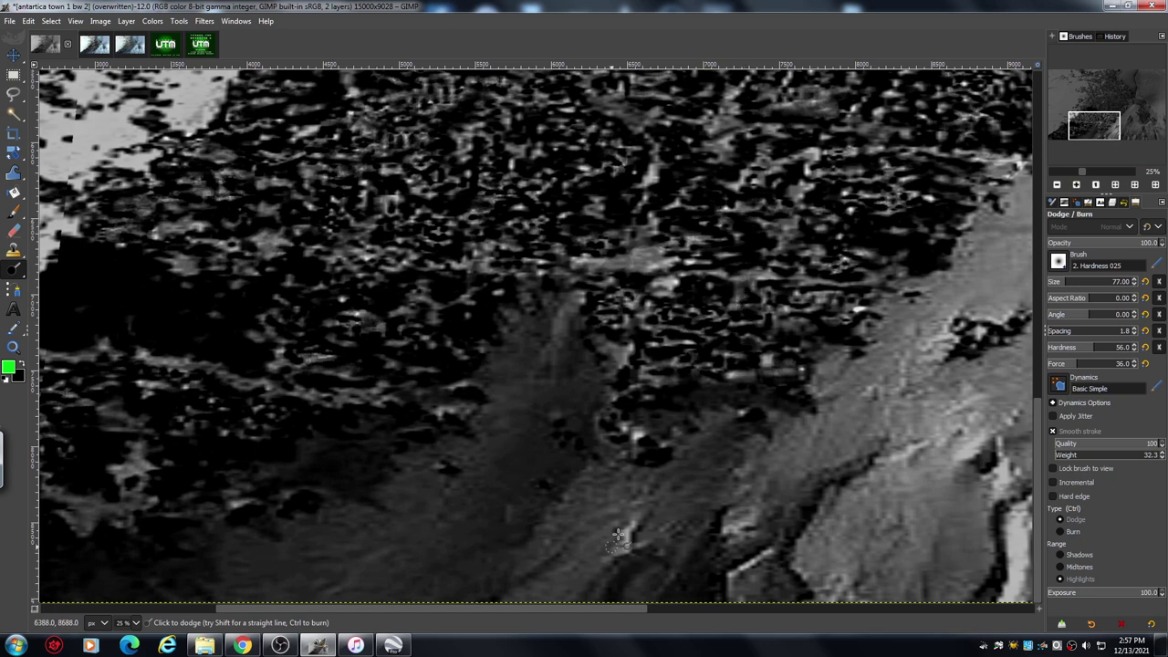
# Step: Examine the lower slopes and the separate rock outcrop on the right-hand snowfield at up to 25% zoom
pyautogui.moveTo(580, 606); pyautogui.dragTo(658, 605)
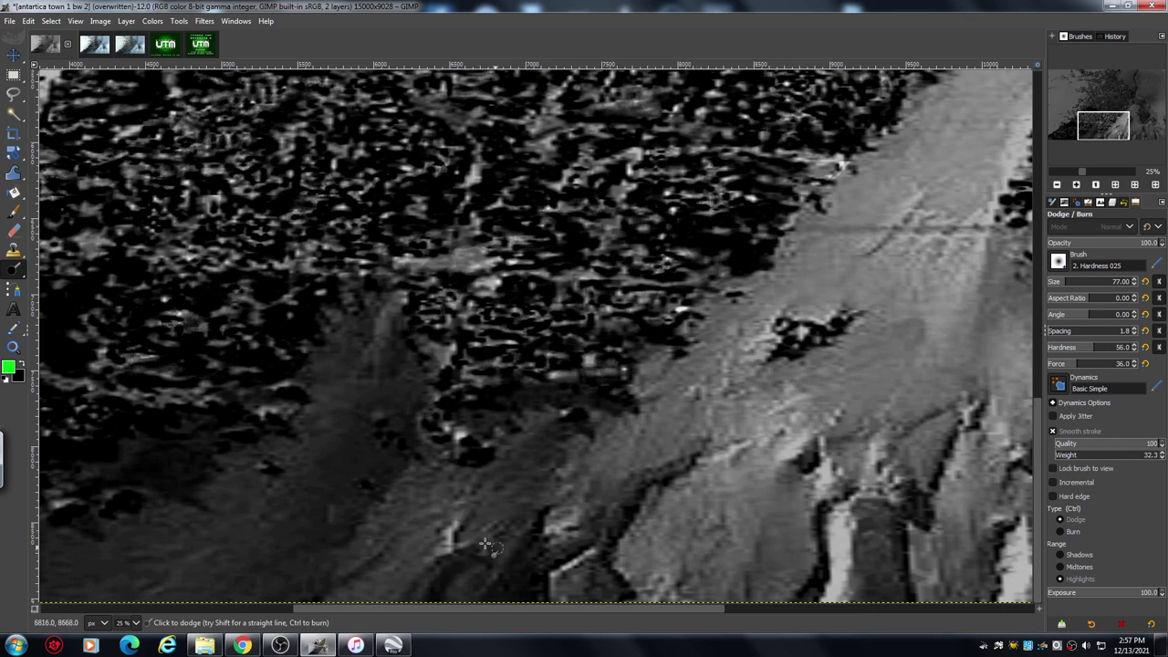
pyautogui.moveTo(534, 609); pyautogui.dragTo(325, 604)
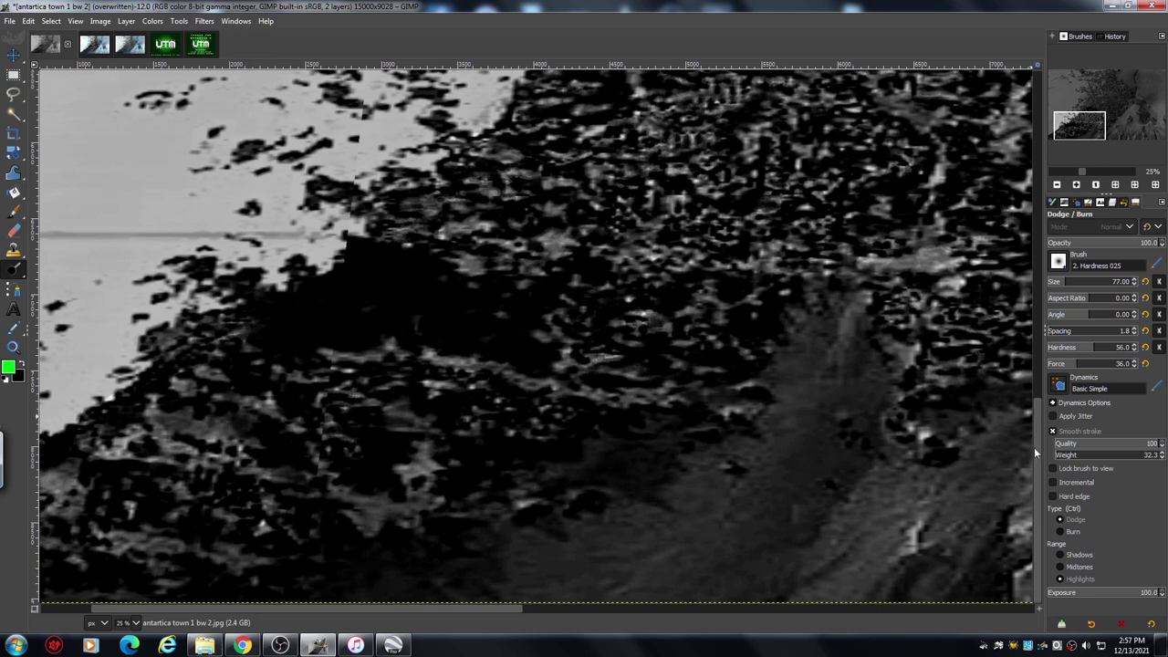
pyautogui.click(1056, 185)
pyautogui.click(1057, 185)
pyautogui.moveTo(1089, 116); pyautogui.dragTo(1131, 112)
pyautogui.click(1076, 185)
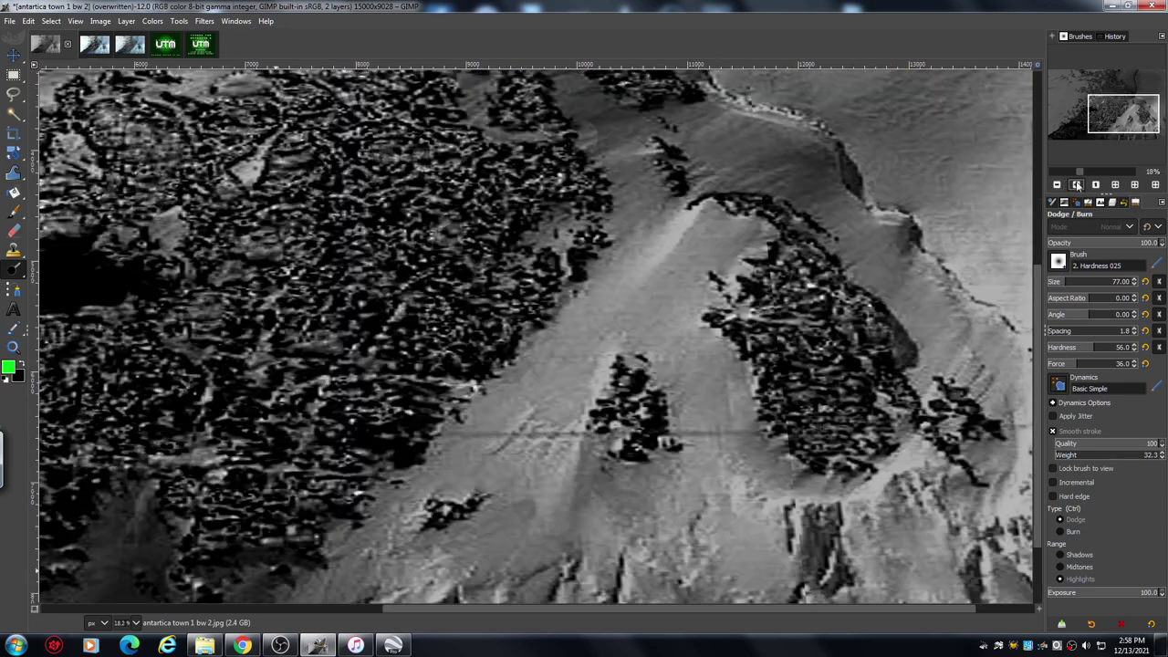
pyautogui.click(1076, 184)
pyautogui.moveTo(542, 608); pyautogui.dragTo(650, 609)
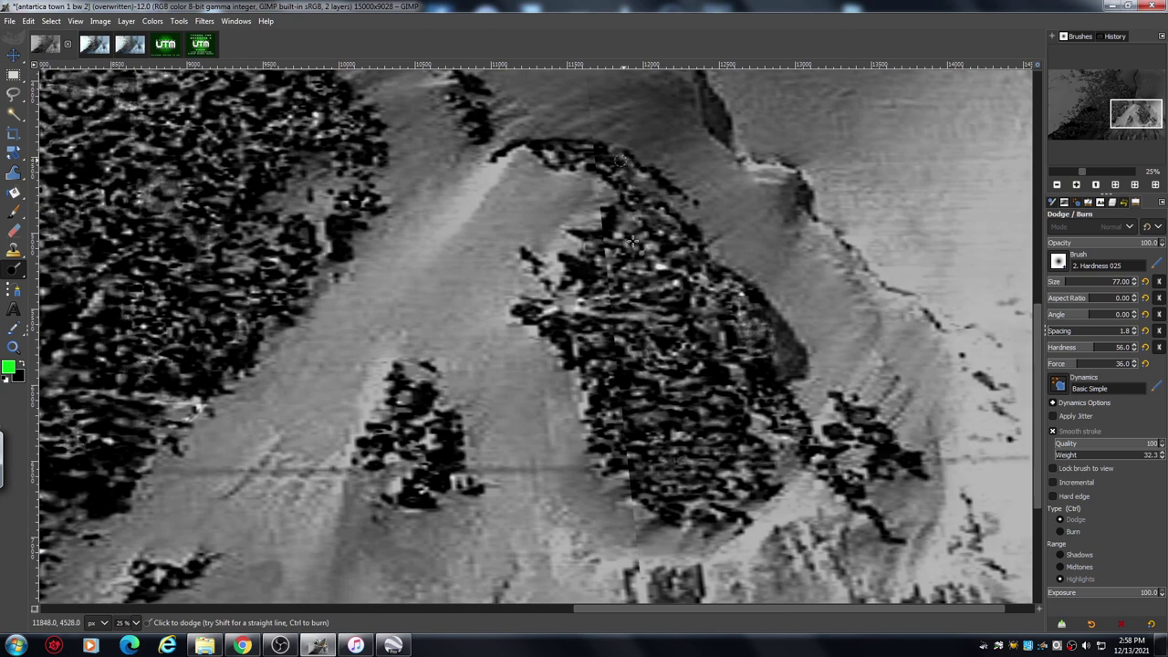
# Step: Return past the solid black patch and view the entire grayscale image at 9.09% zoom
pyautogui.moveTo(591, 608); pyautogui.dragTo(296, 588)
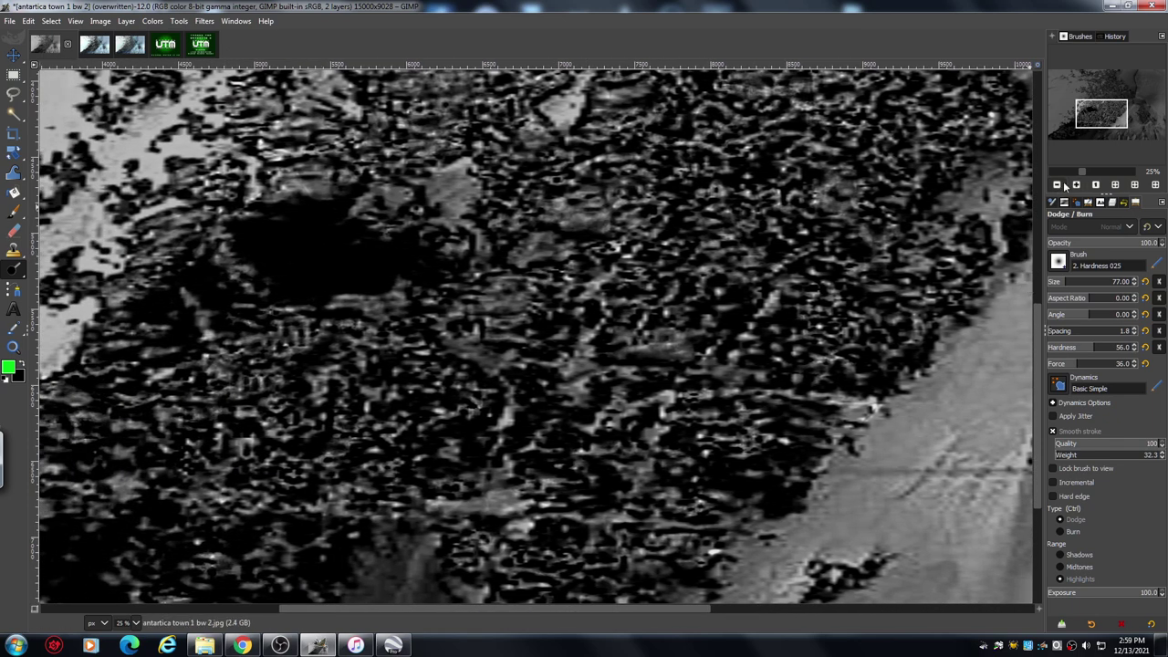
pyautogui.click(1056, 185)
pyautogui.click(1057, 184)
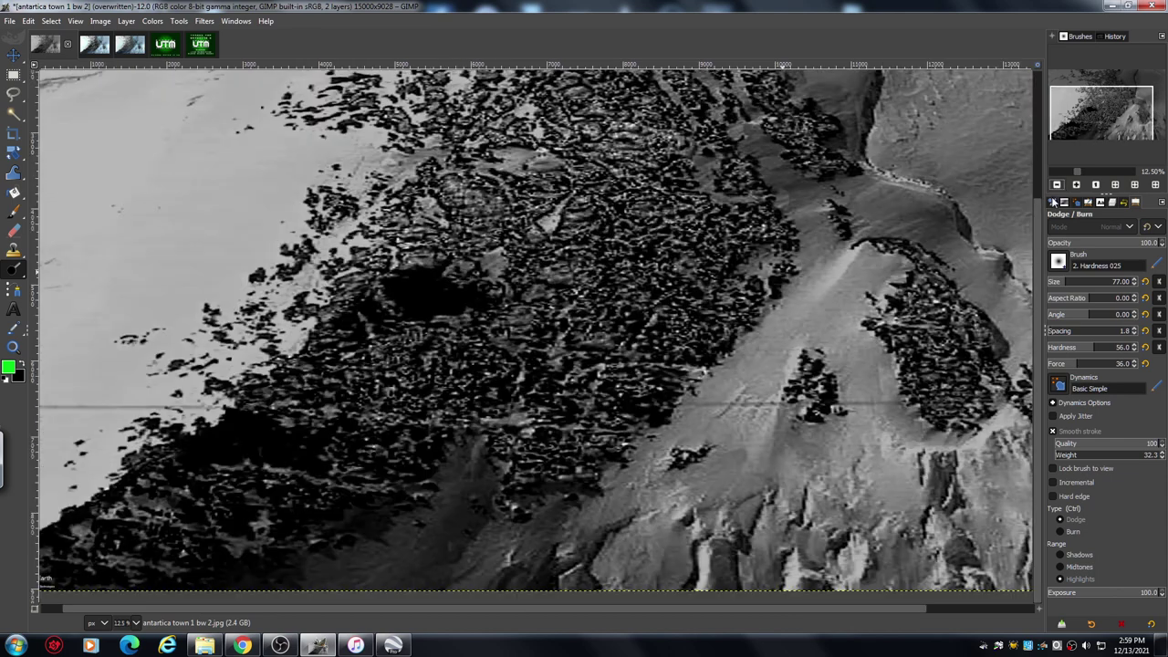
pyautogui.moveTo(1097, 144)
pyautogui.mouseDown()
pyautogui.moveTo(1102, 112)
pyautogui.moveTo(1093, 144)
pyautogui.mouseUp()
pyautogui.click(1057, 184)
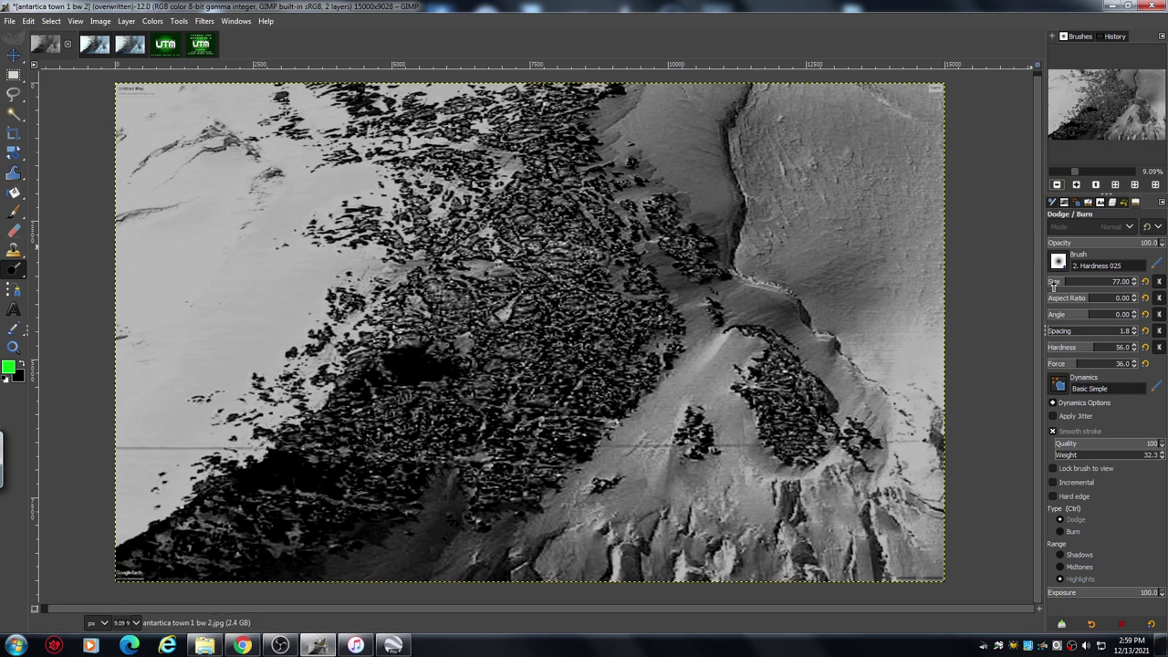
pyautogui.scroll(1, 1035, 308)
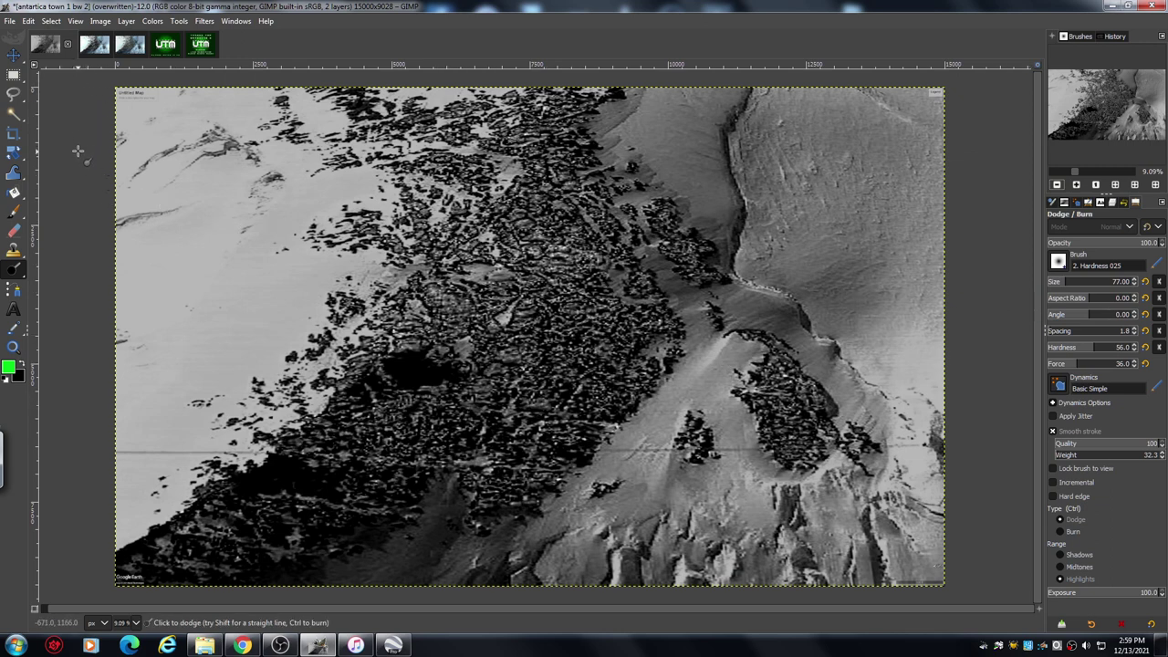
# Step: Bring up the "ytouttromessage 2" closing message image
pyautogui.click(202, 46)
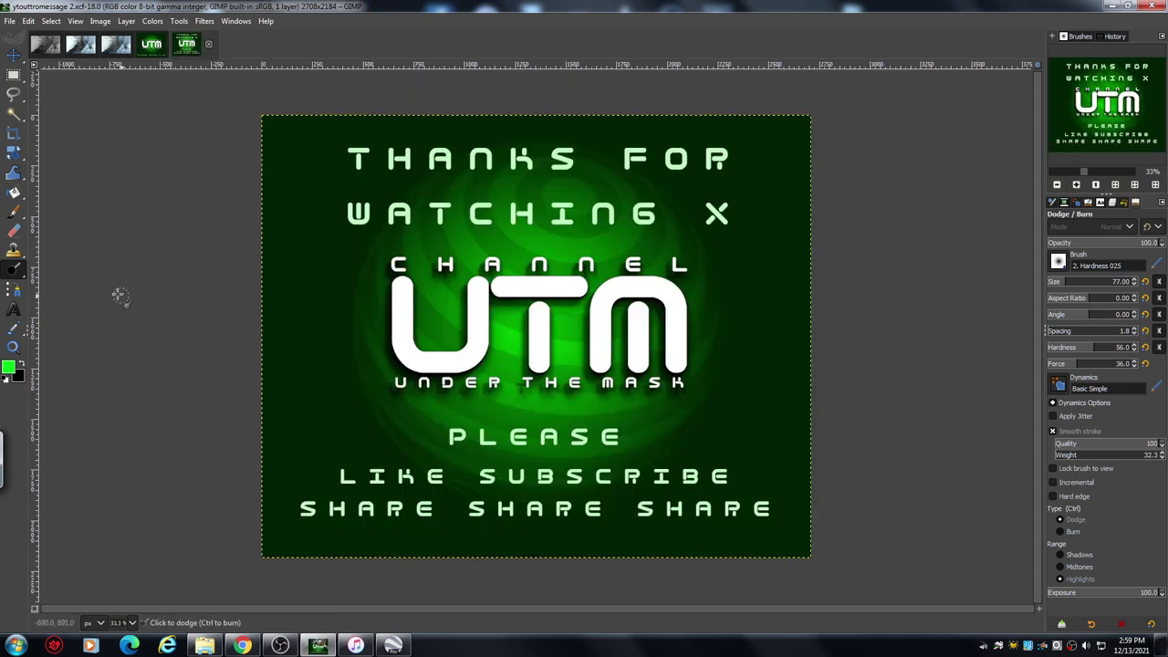